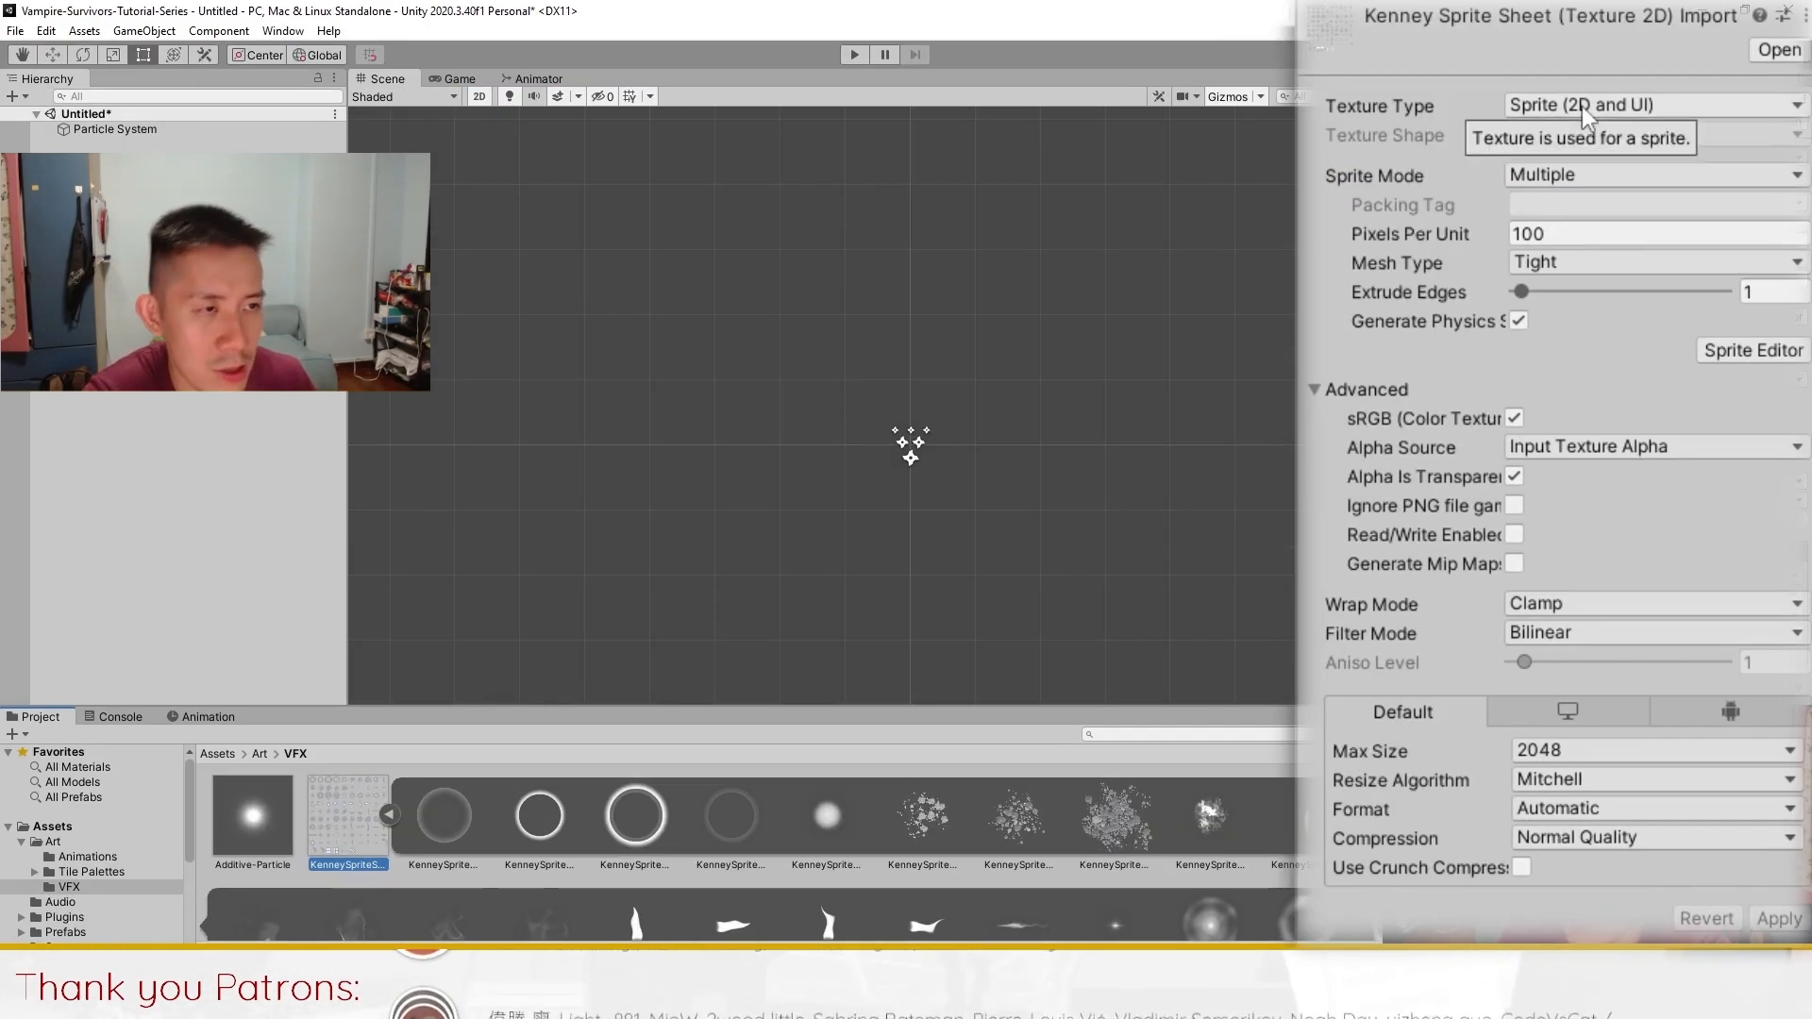
- Set the Kenney sprite sheet's texture type to Sprite (2D and UI) and its sprite mode to Multiple
click(1582, 105)
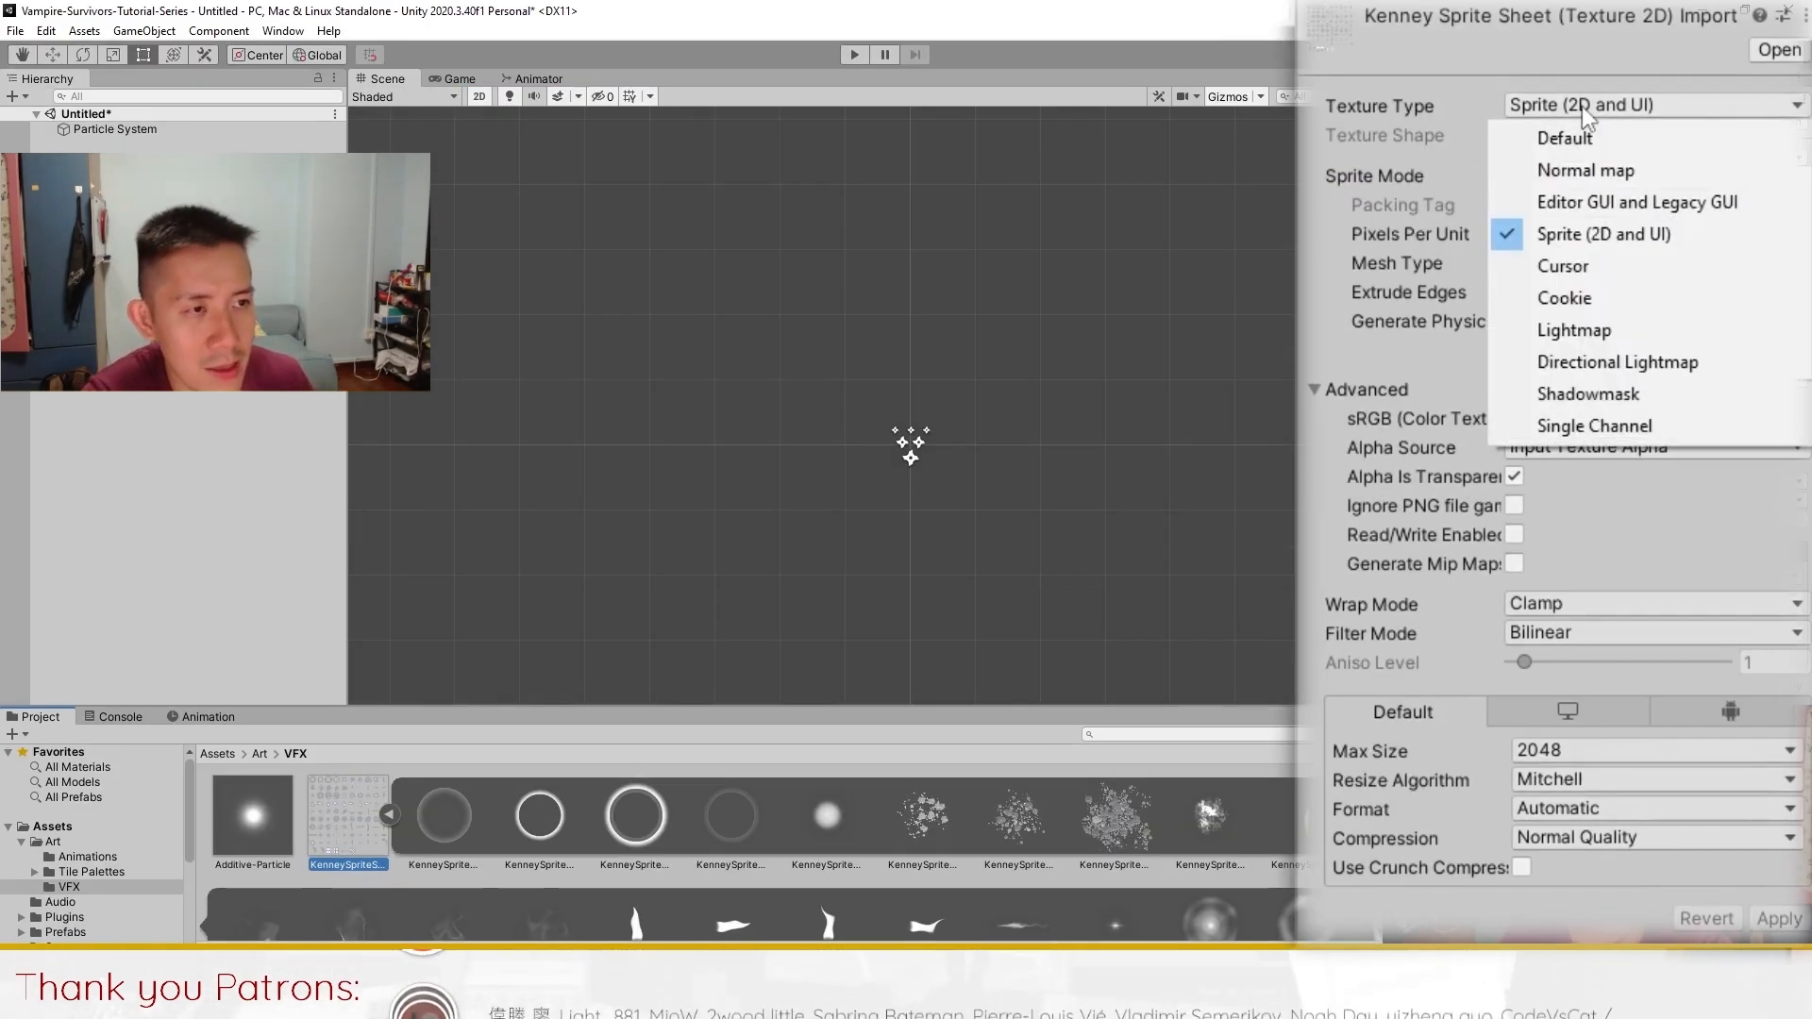
click(1599, 233)
click(1578, 174)
click(1585, 240)
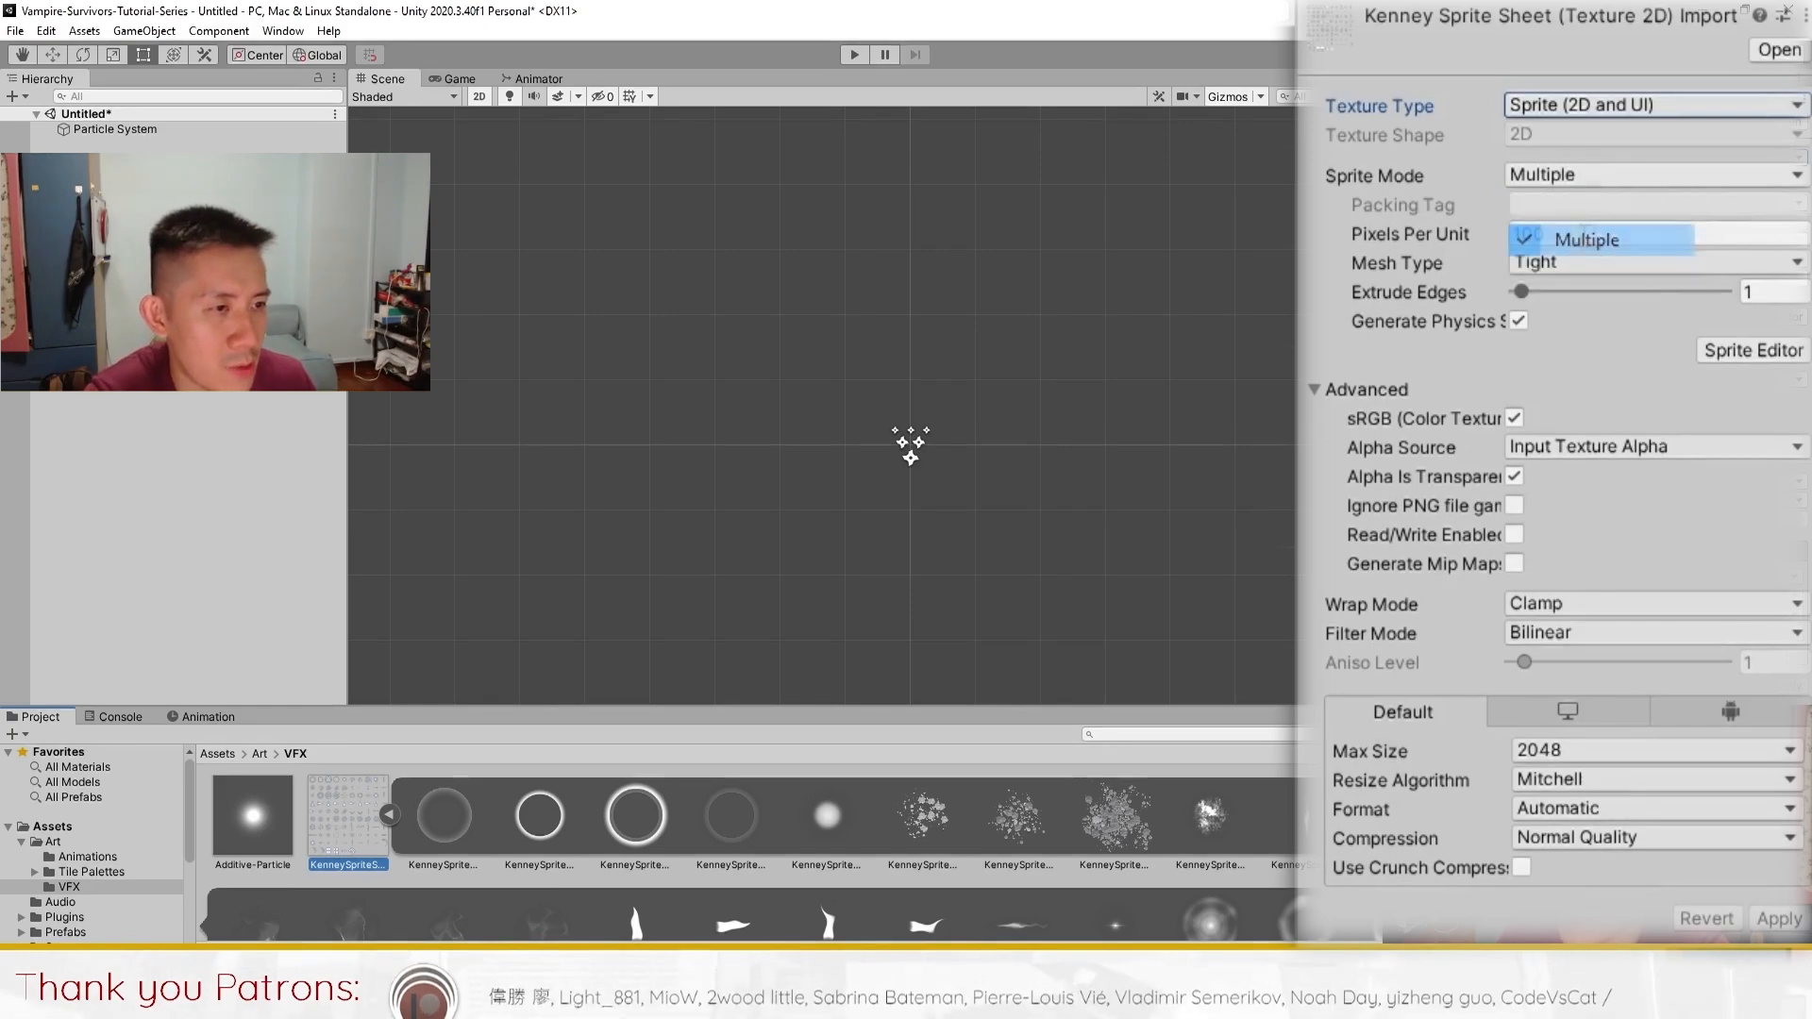
- Open the sprite sheet in the Sprite Editor and choose Grid By Cell Count as the slice type
click(1751, 351)
click(207, 54)
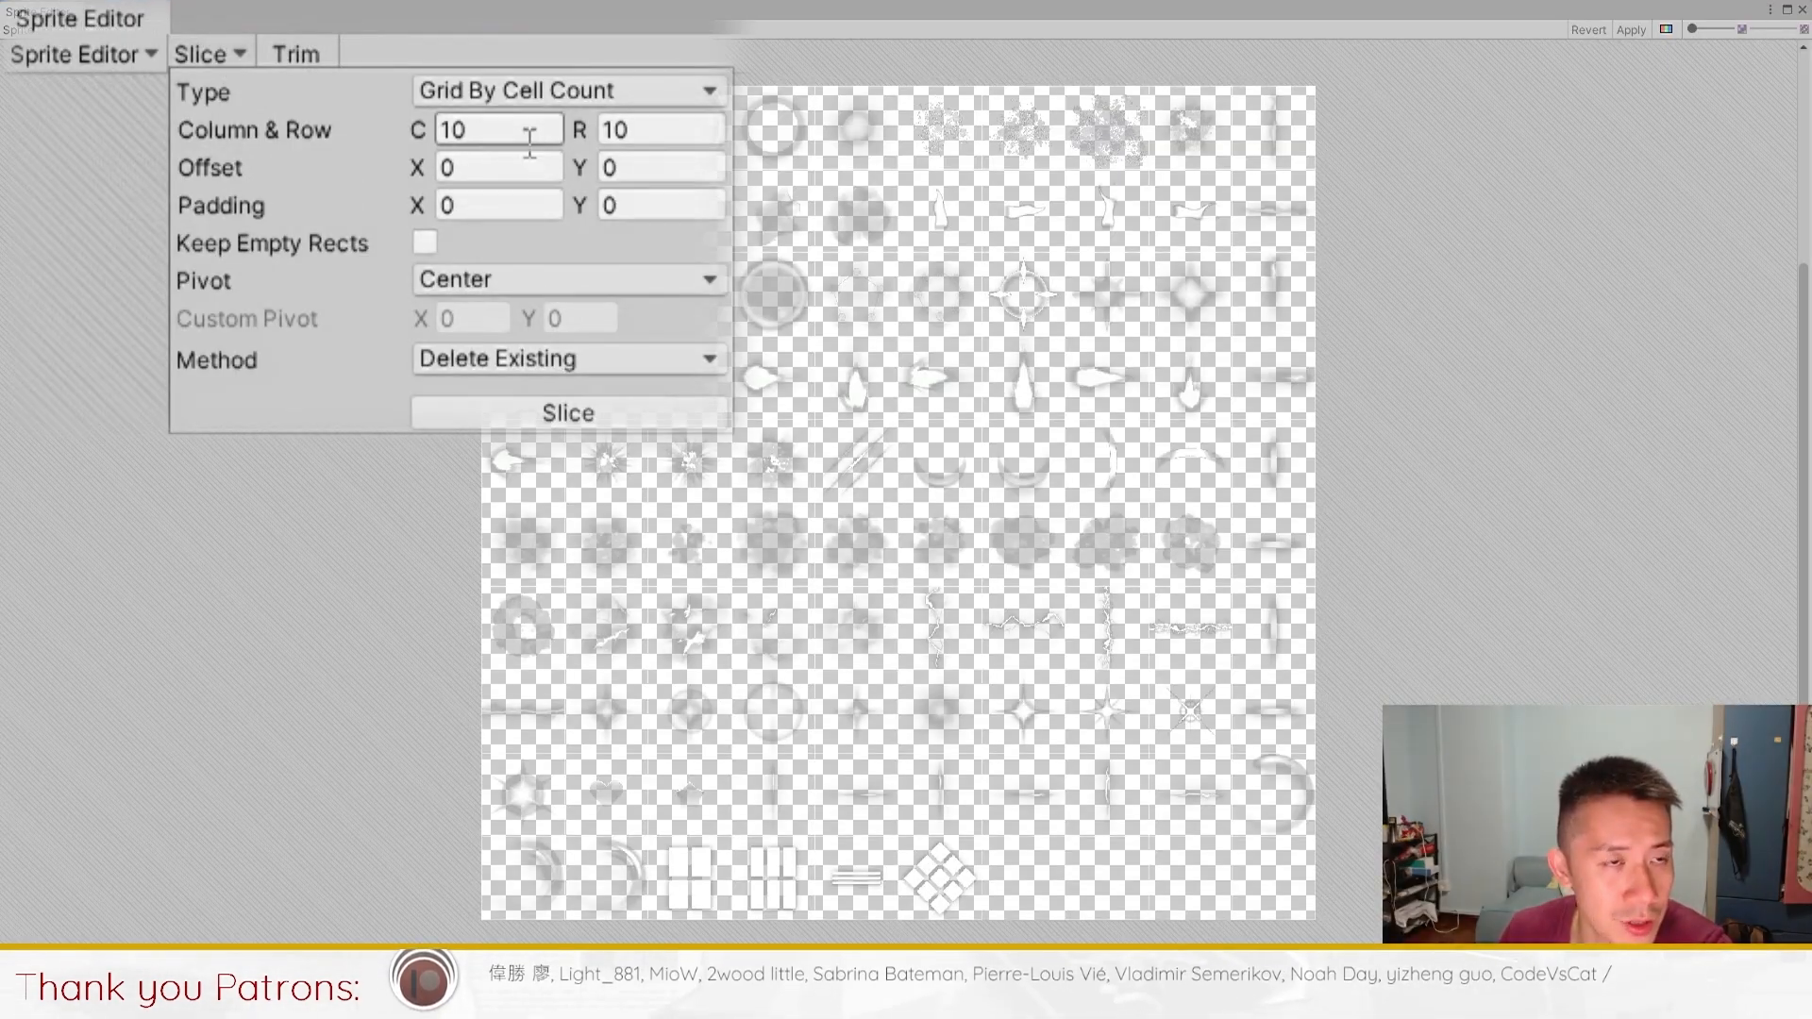
click(439, 91)
click(366, 115)
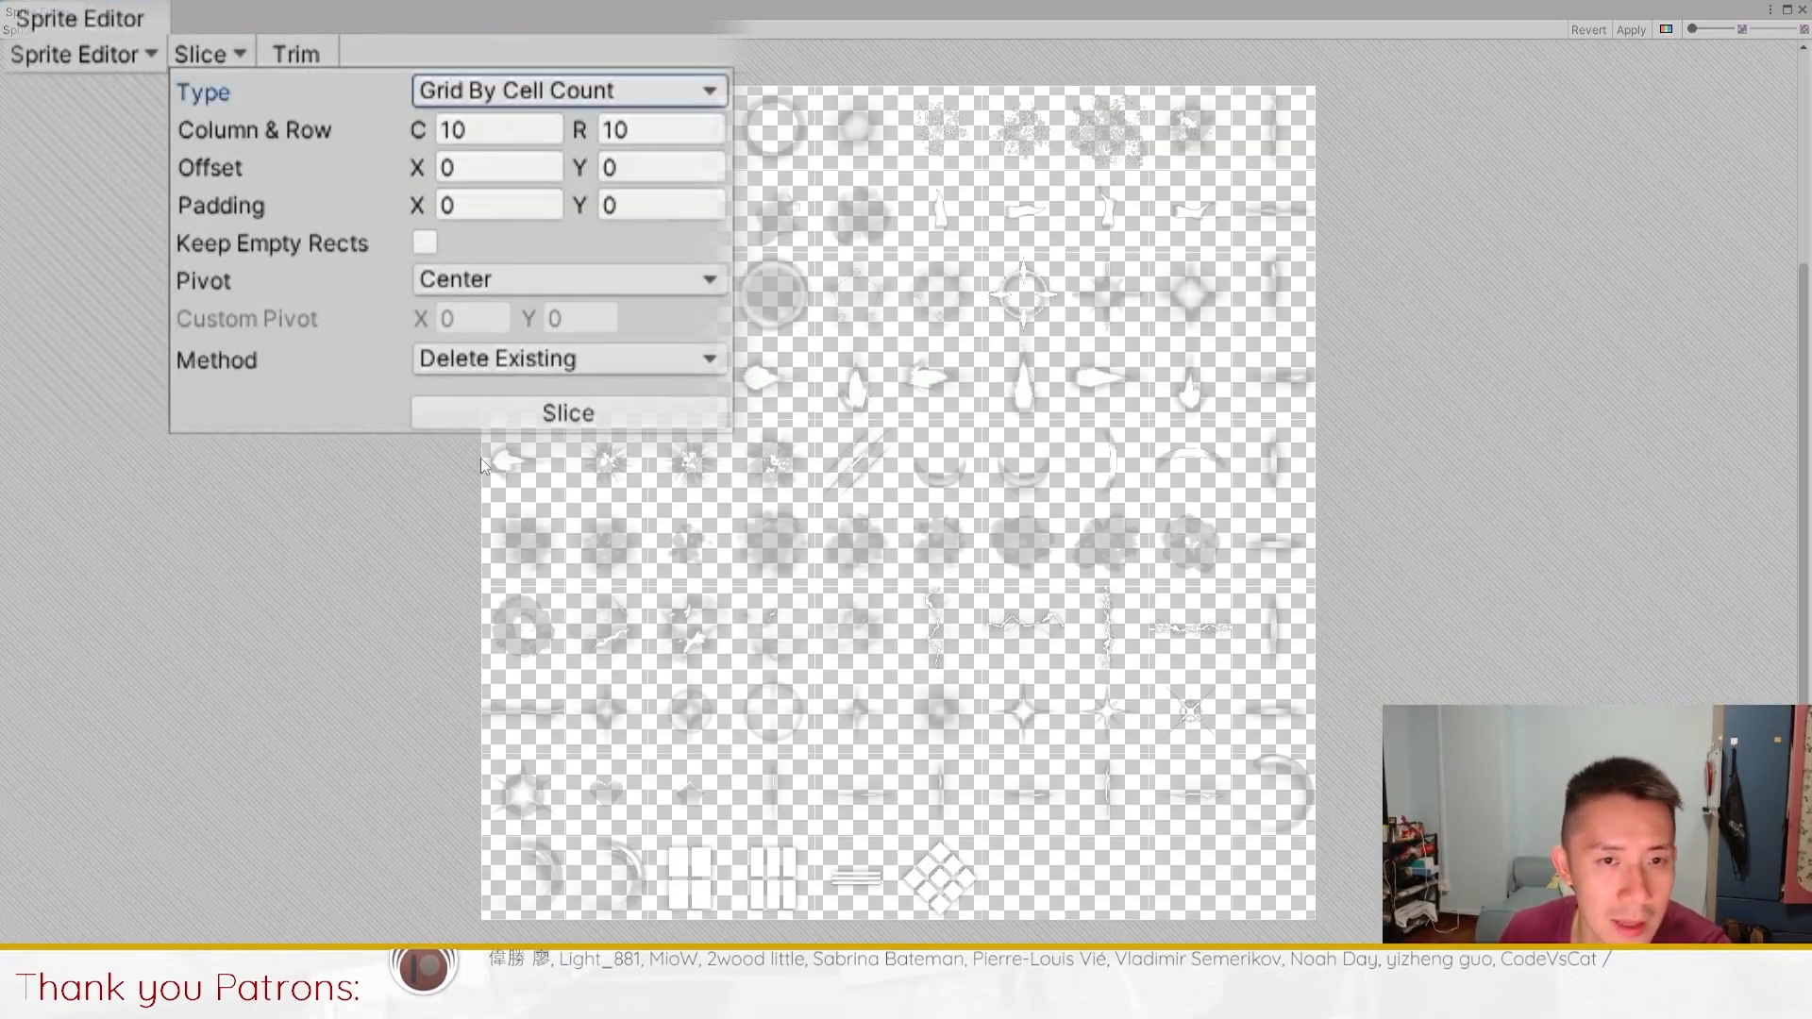
click(880, 250)
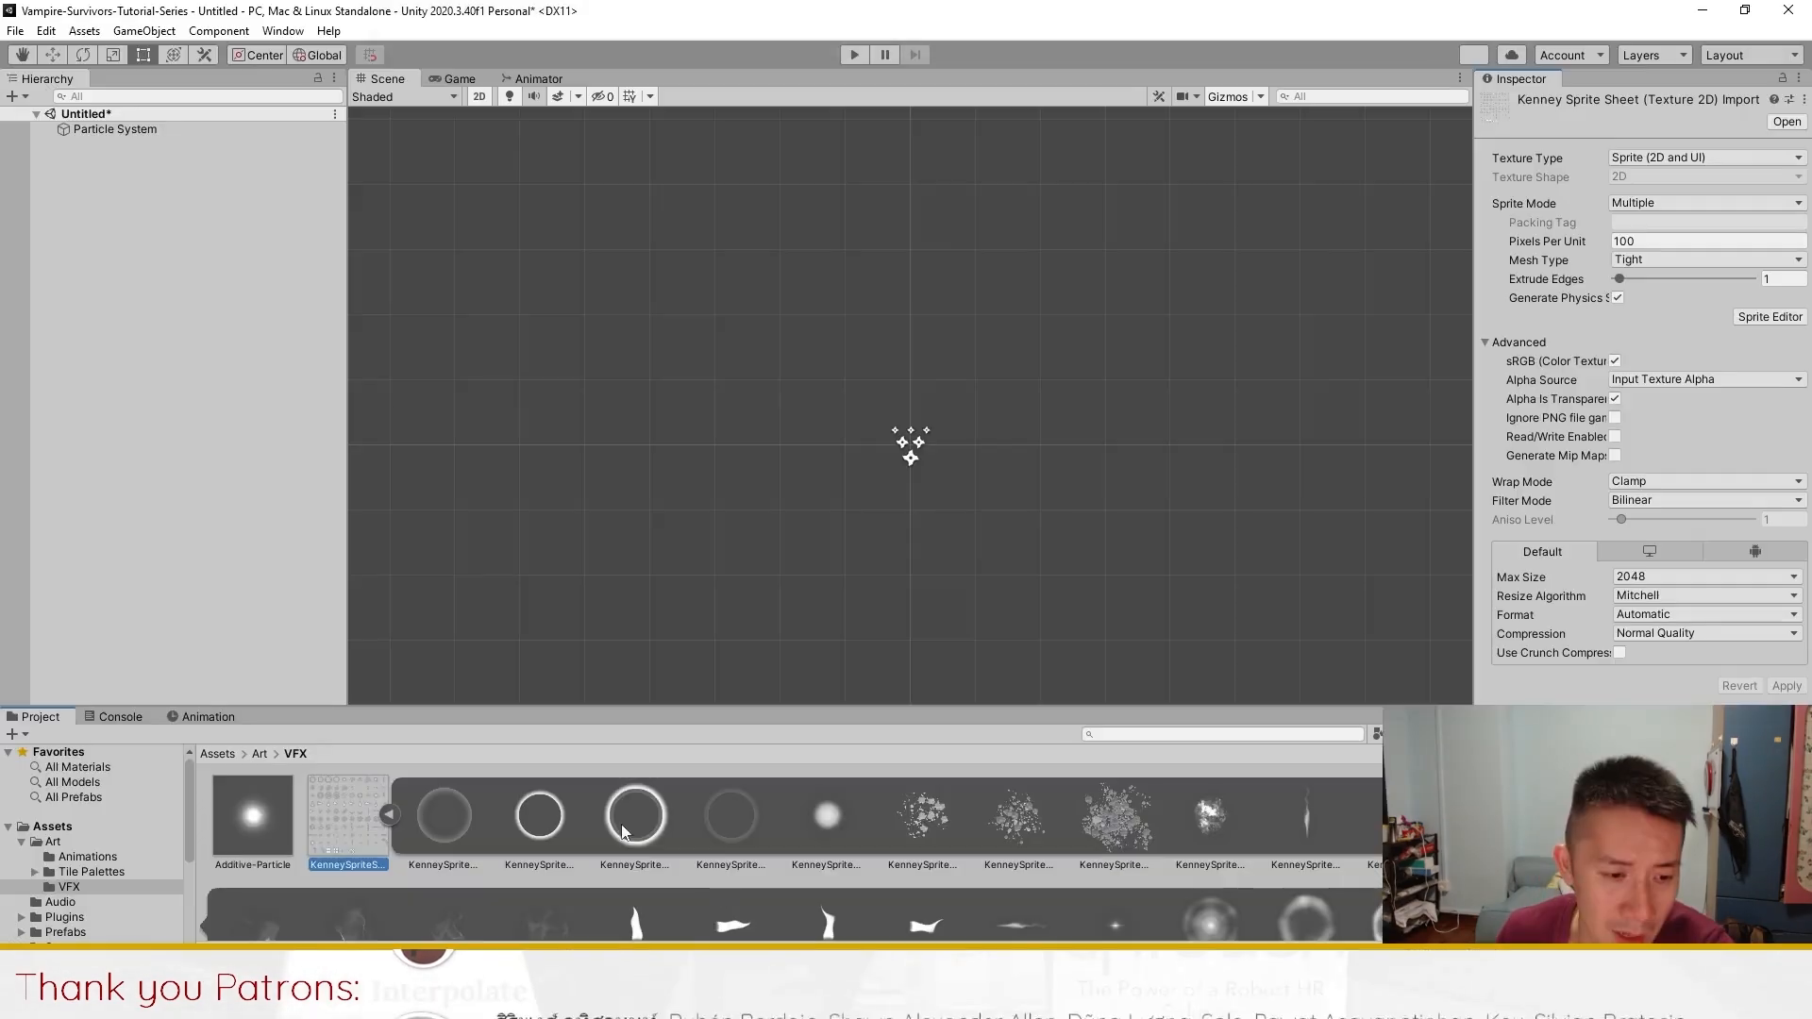
- Look through the sliced sprites in the VFX folder and collapse the Kenney sprite sheet
scroll(778, 880, down, 6)
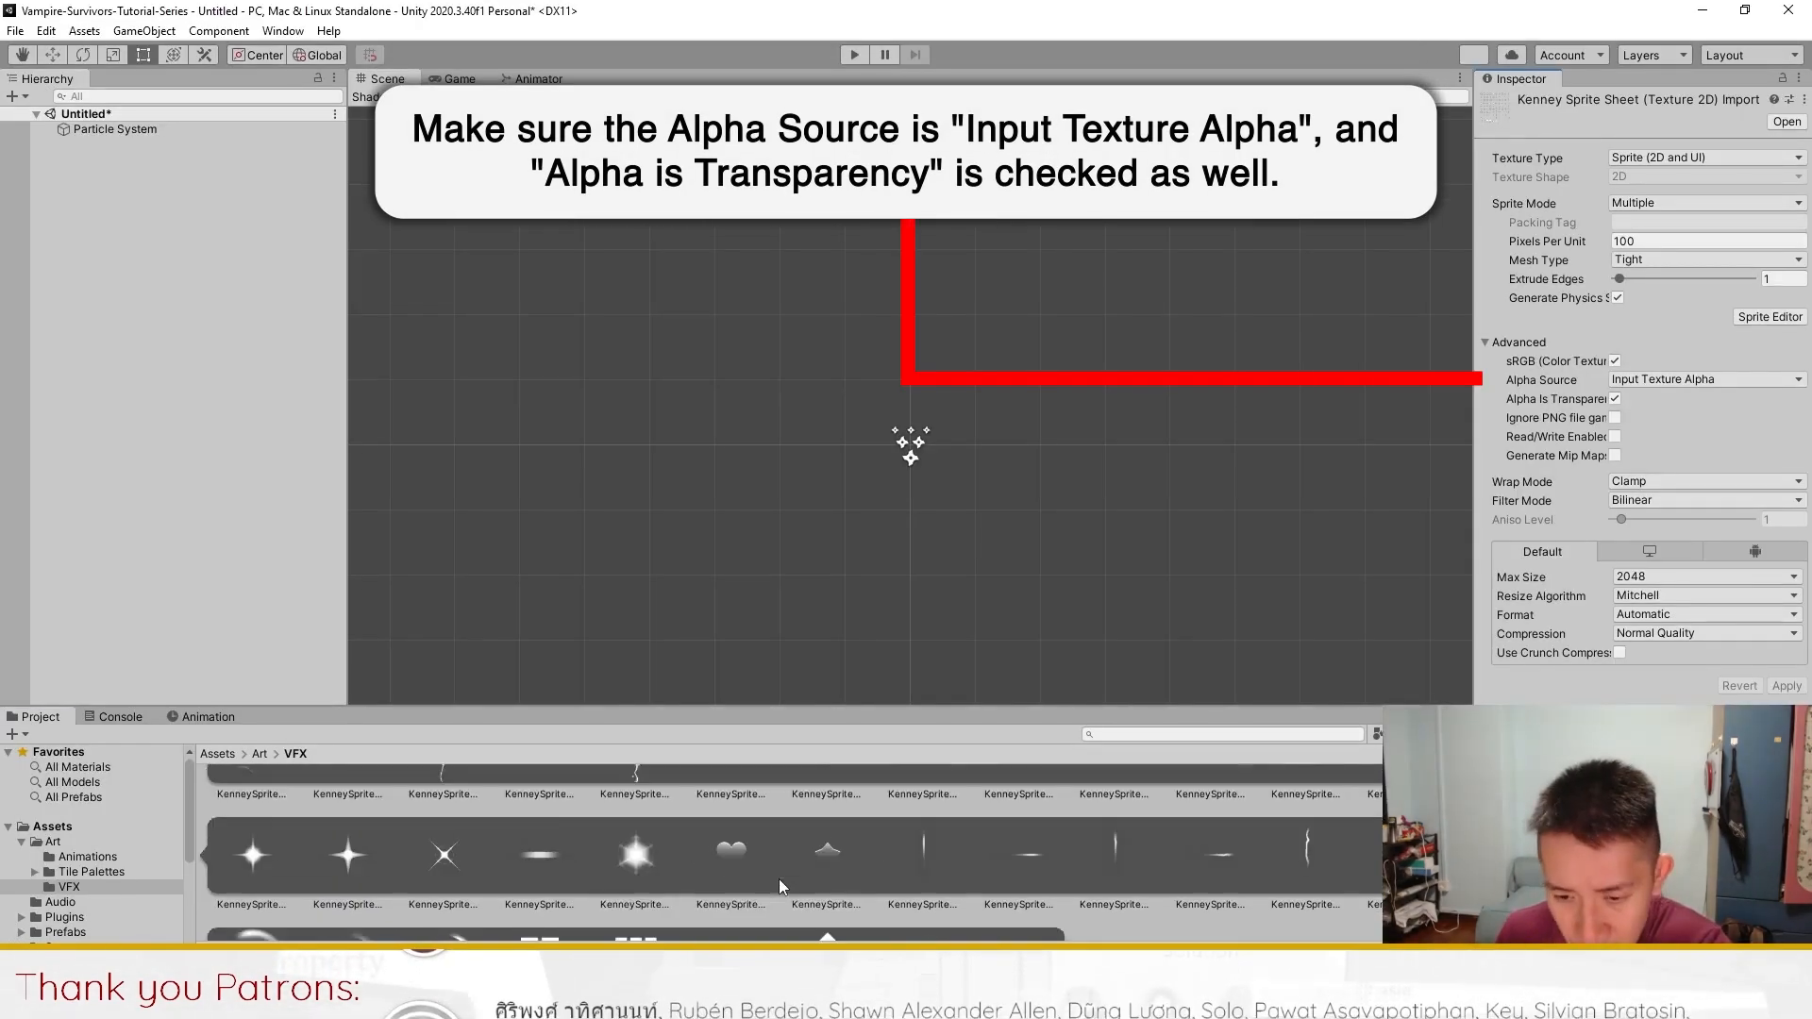
scroll(778, 882, up, 10)
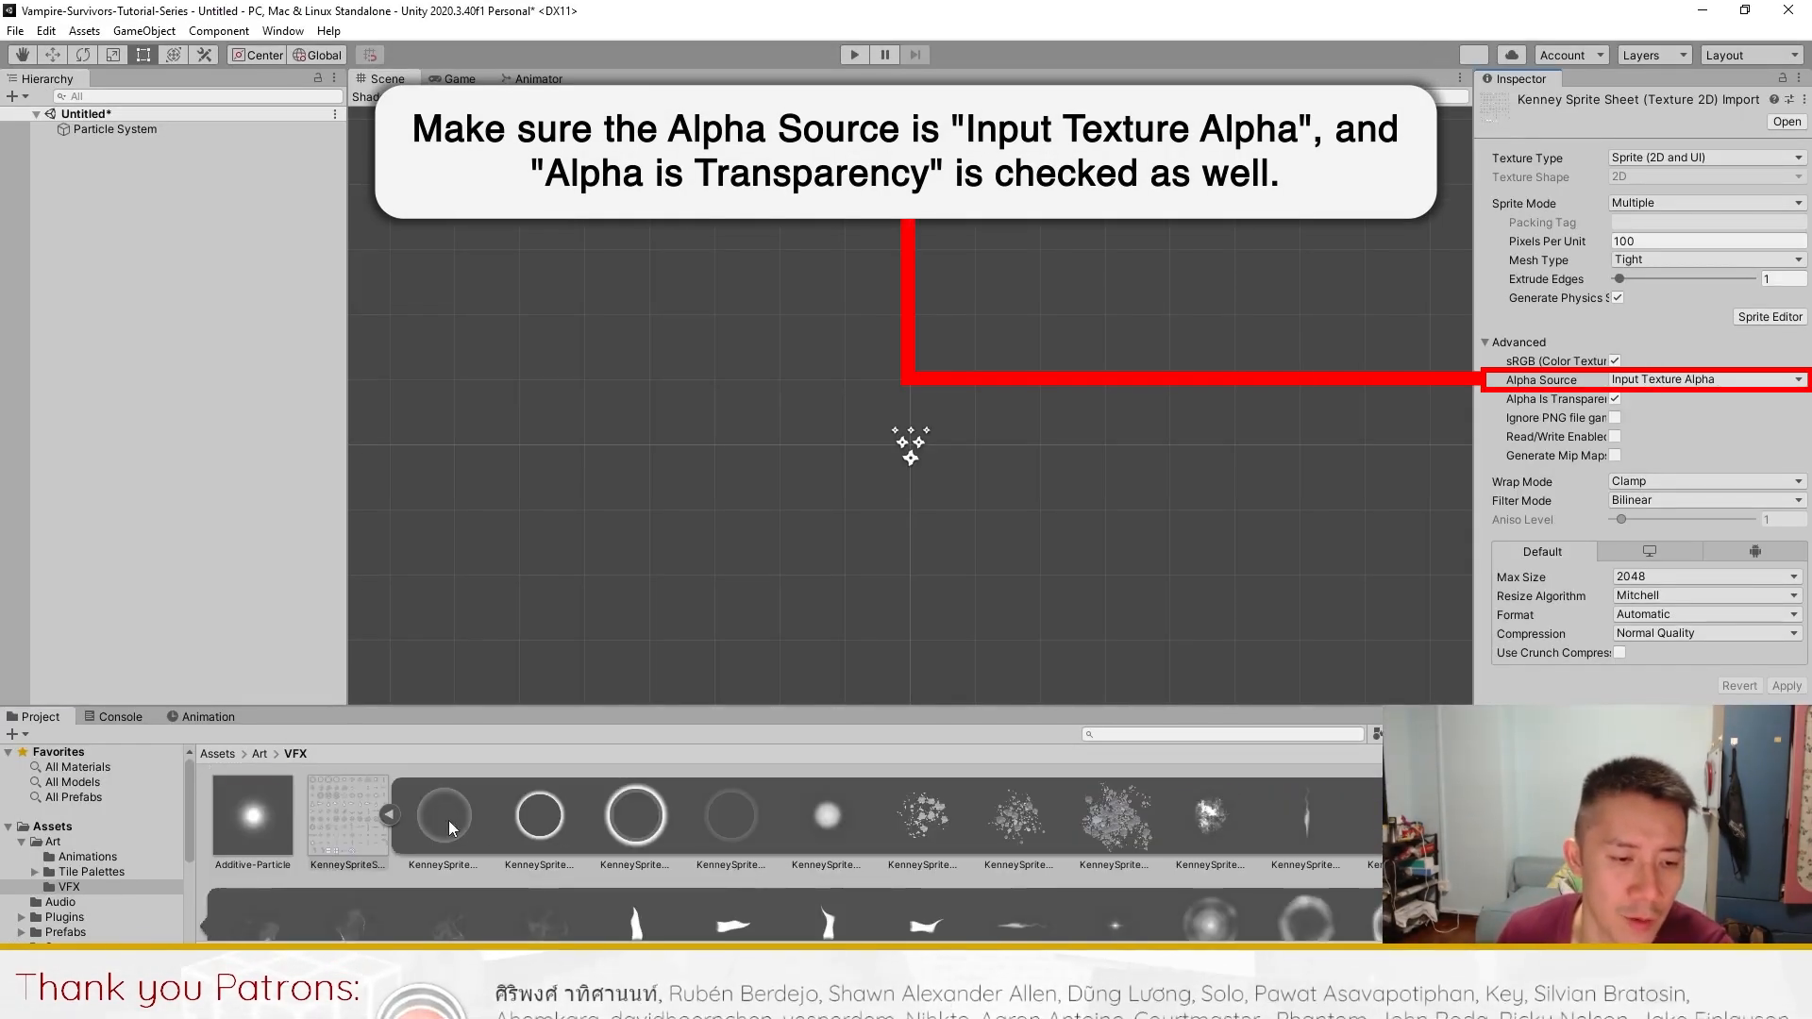
click(389, 812)
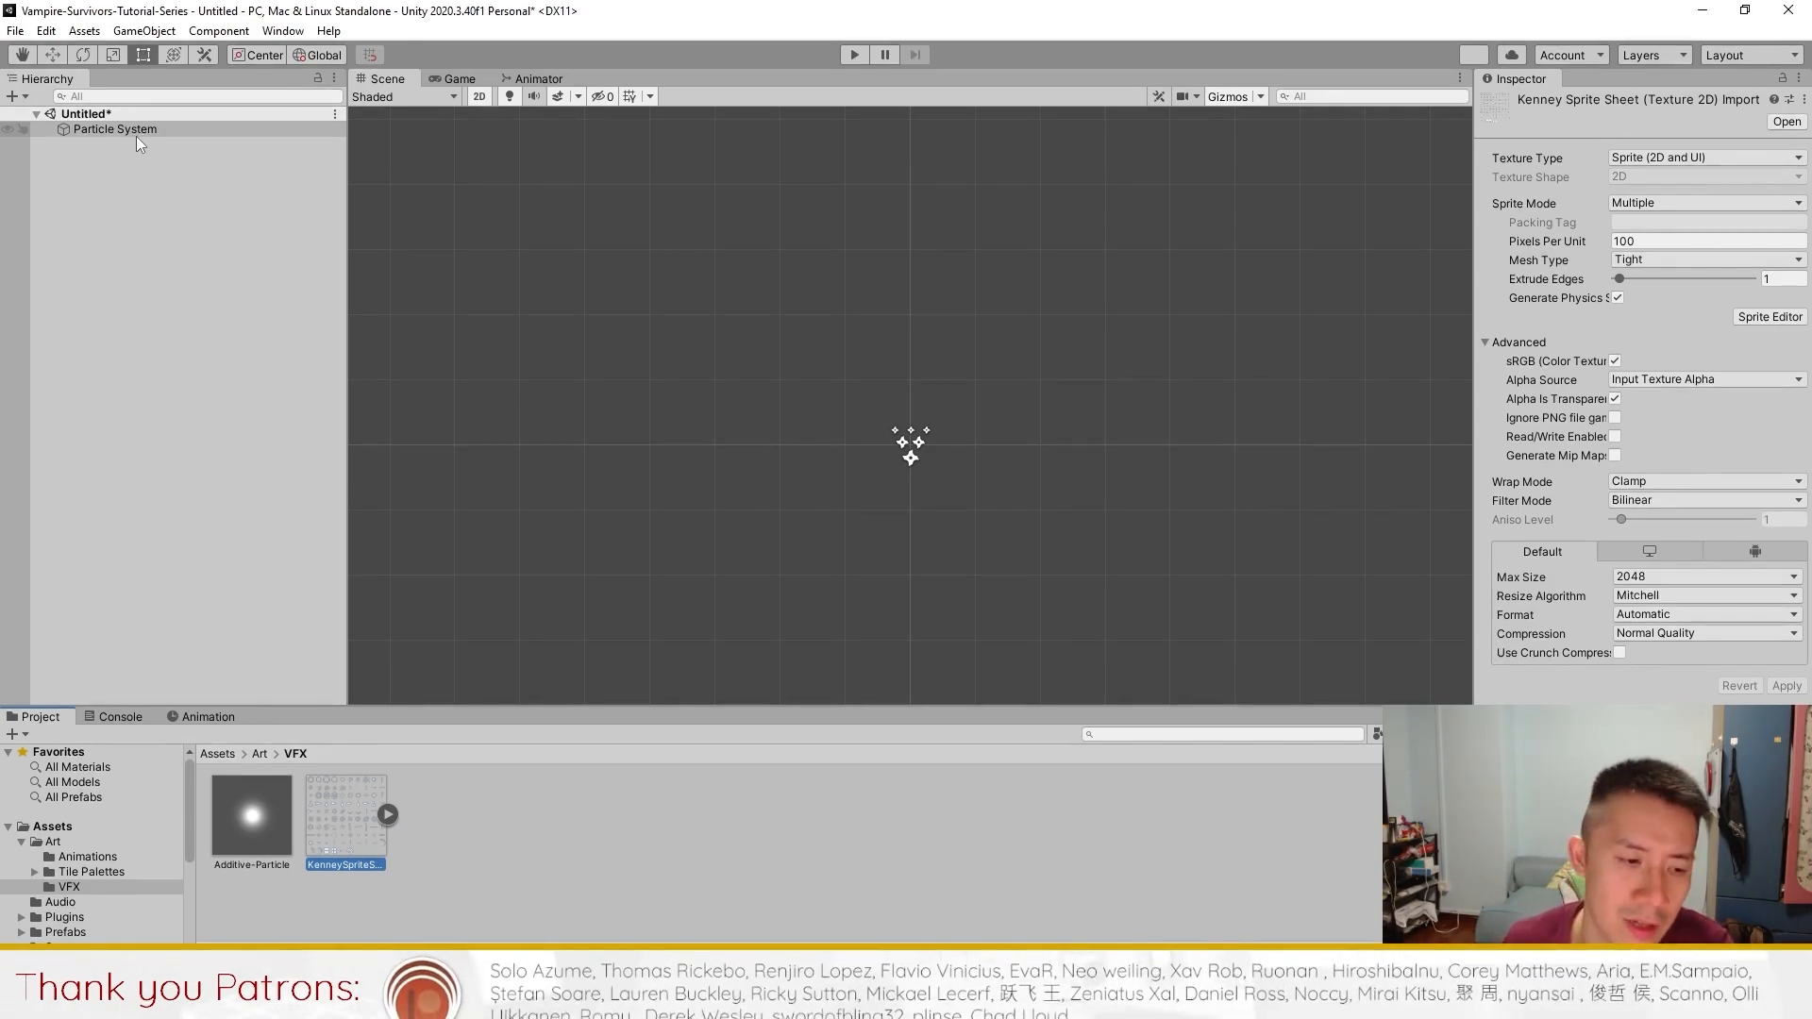
- Set the Particle System's start color to orange
click(148, 132)
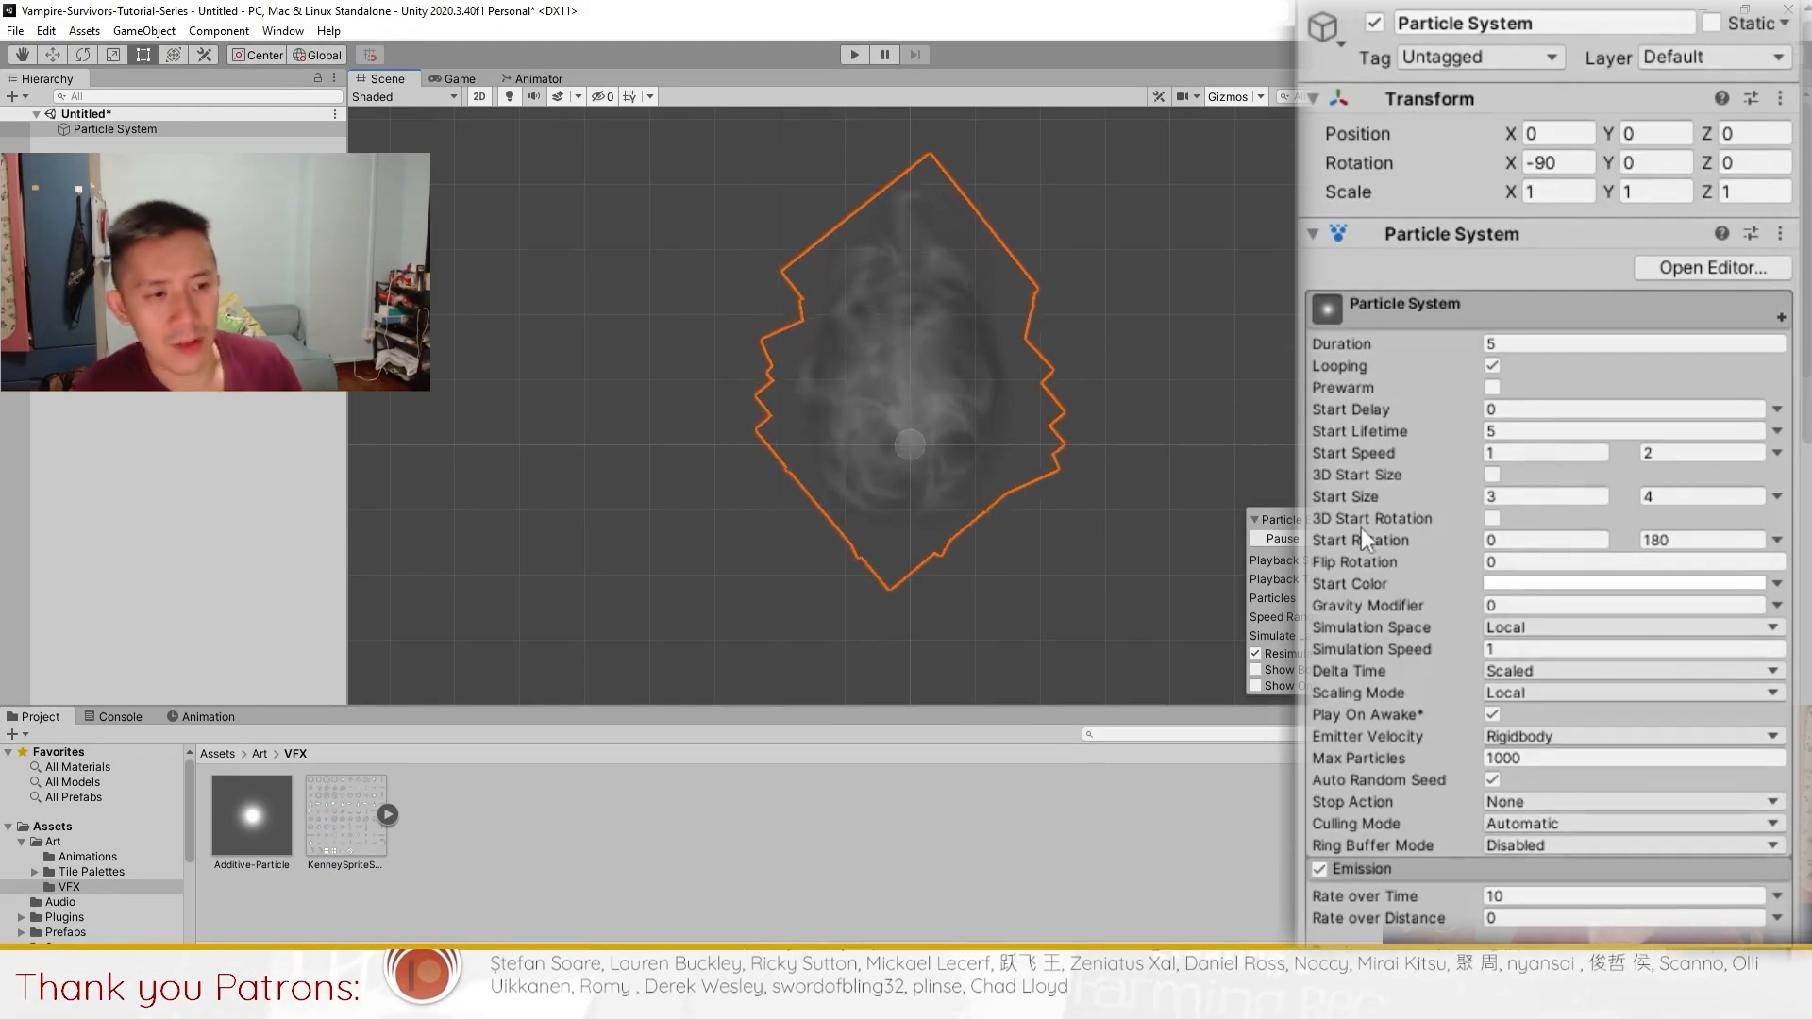
click(1590, 584)
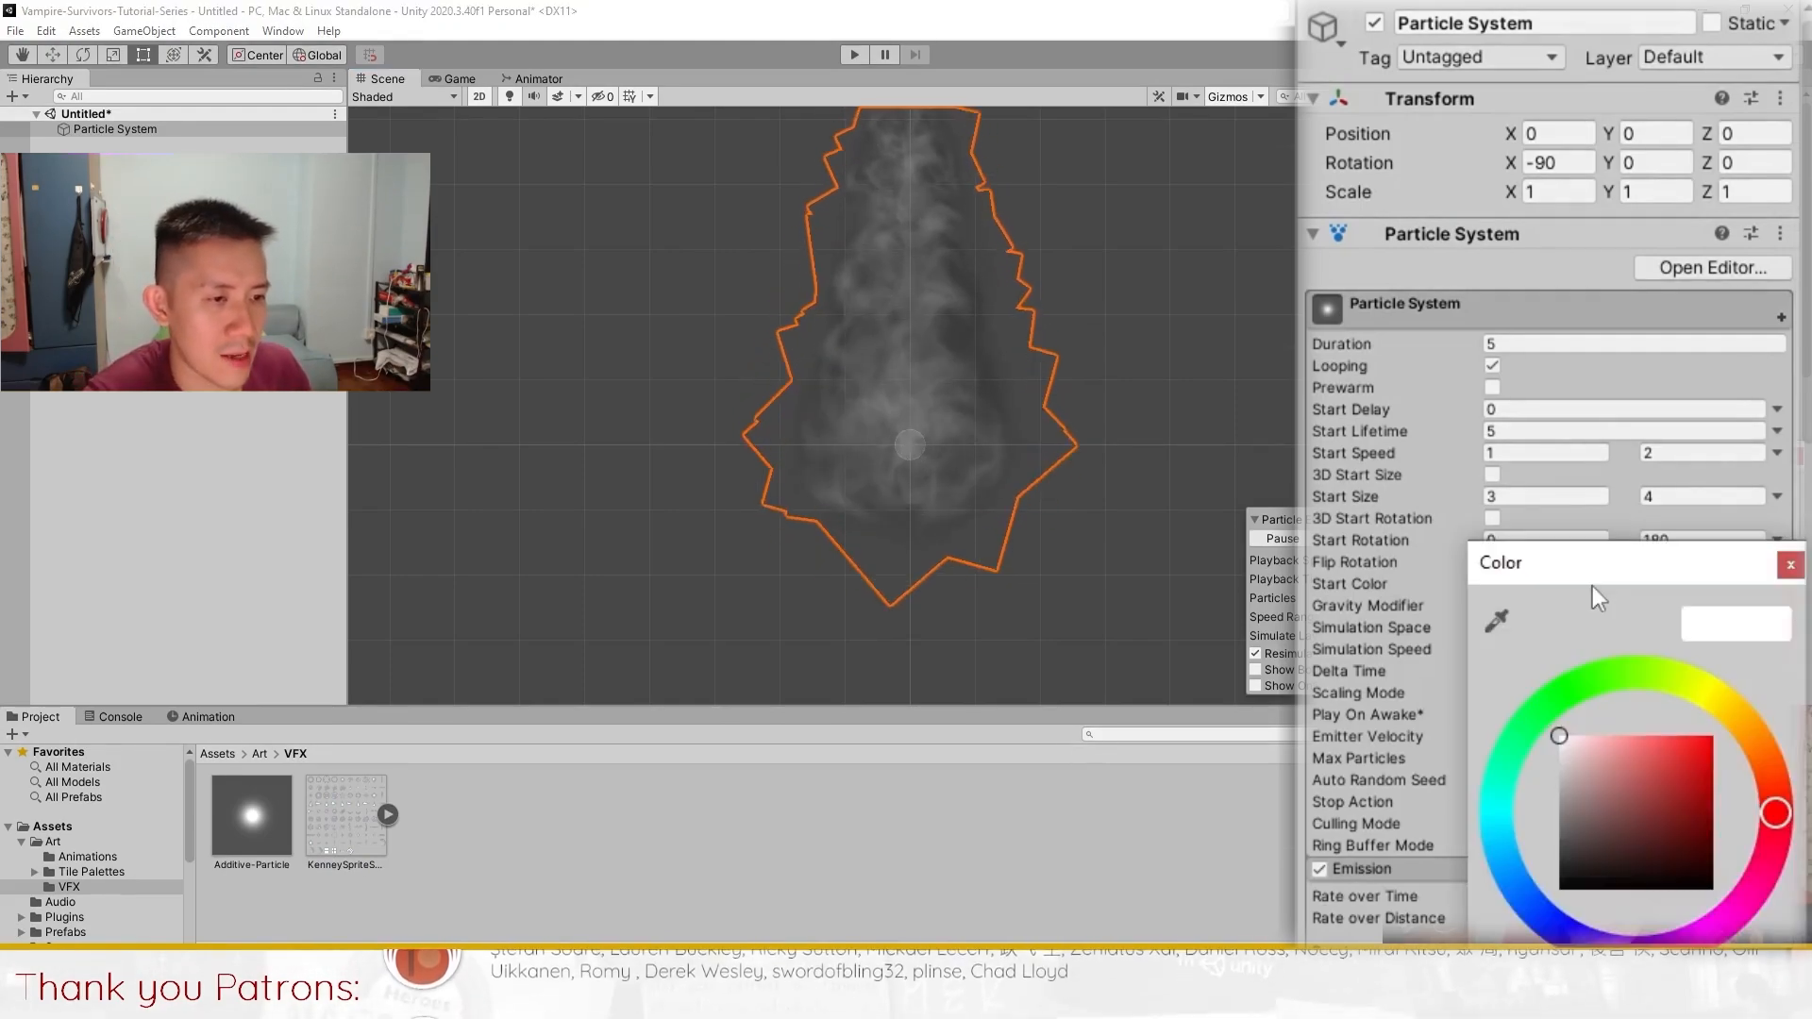
click(1736, 744)
drag(1706, 756, 1723, 728)
click(1789, 565)
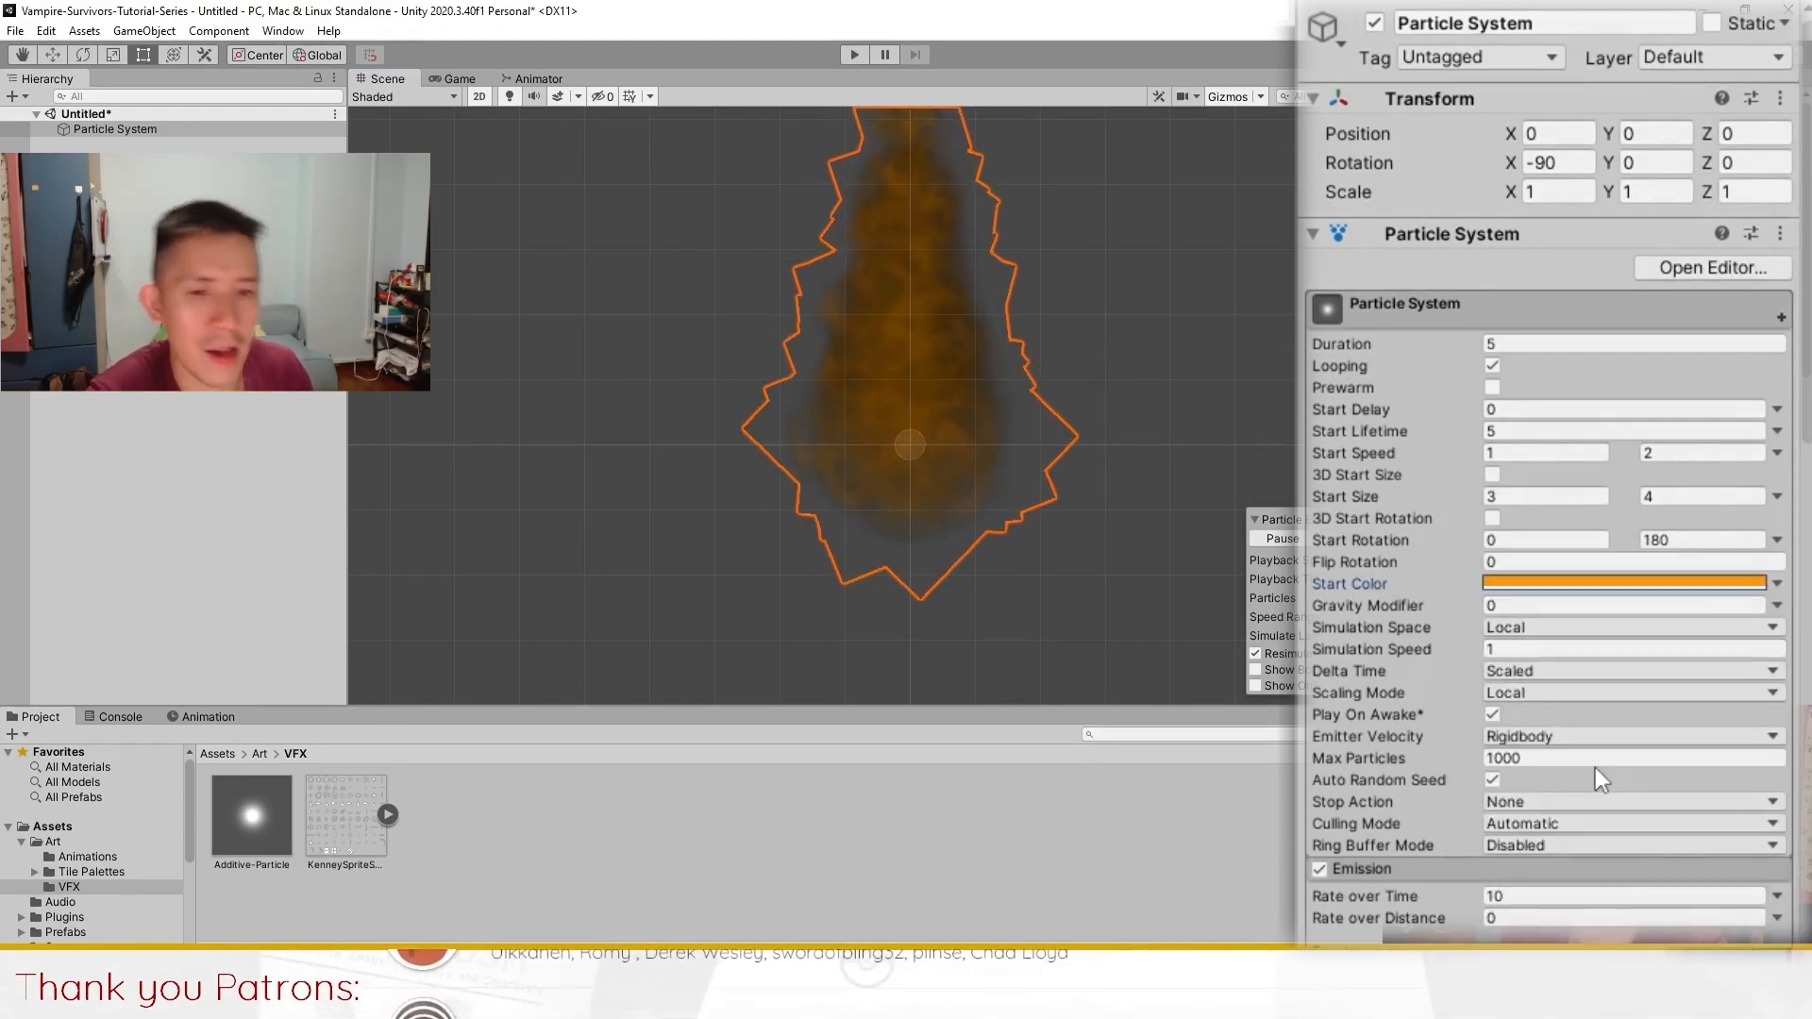
- Expand the particle system's Renderer module, play the preview and replace the default material with Additive-Particle
scroll(1644, 579, down, 10)
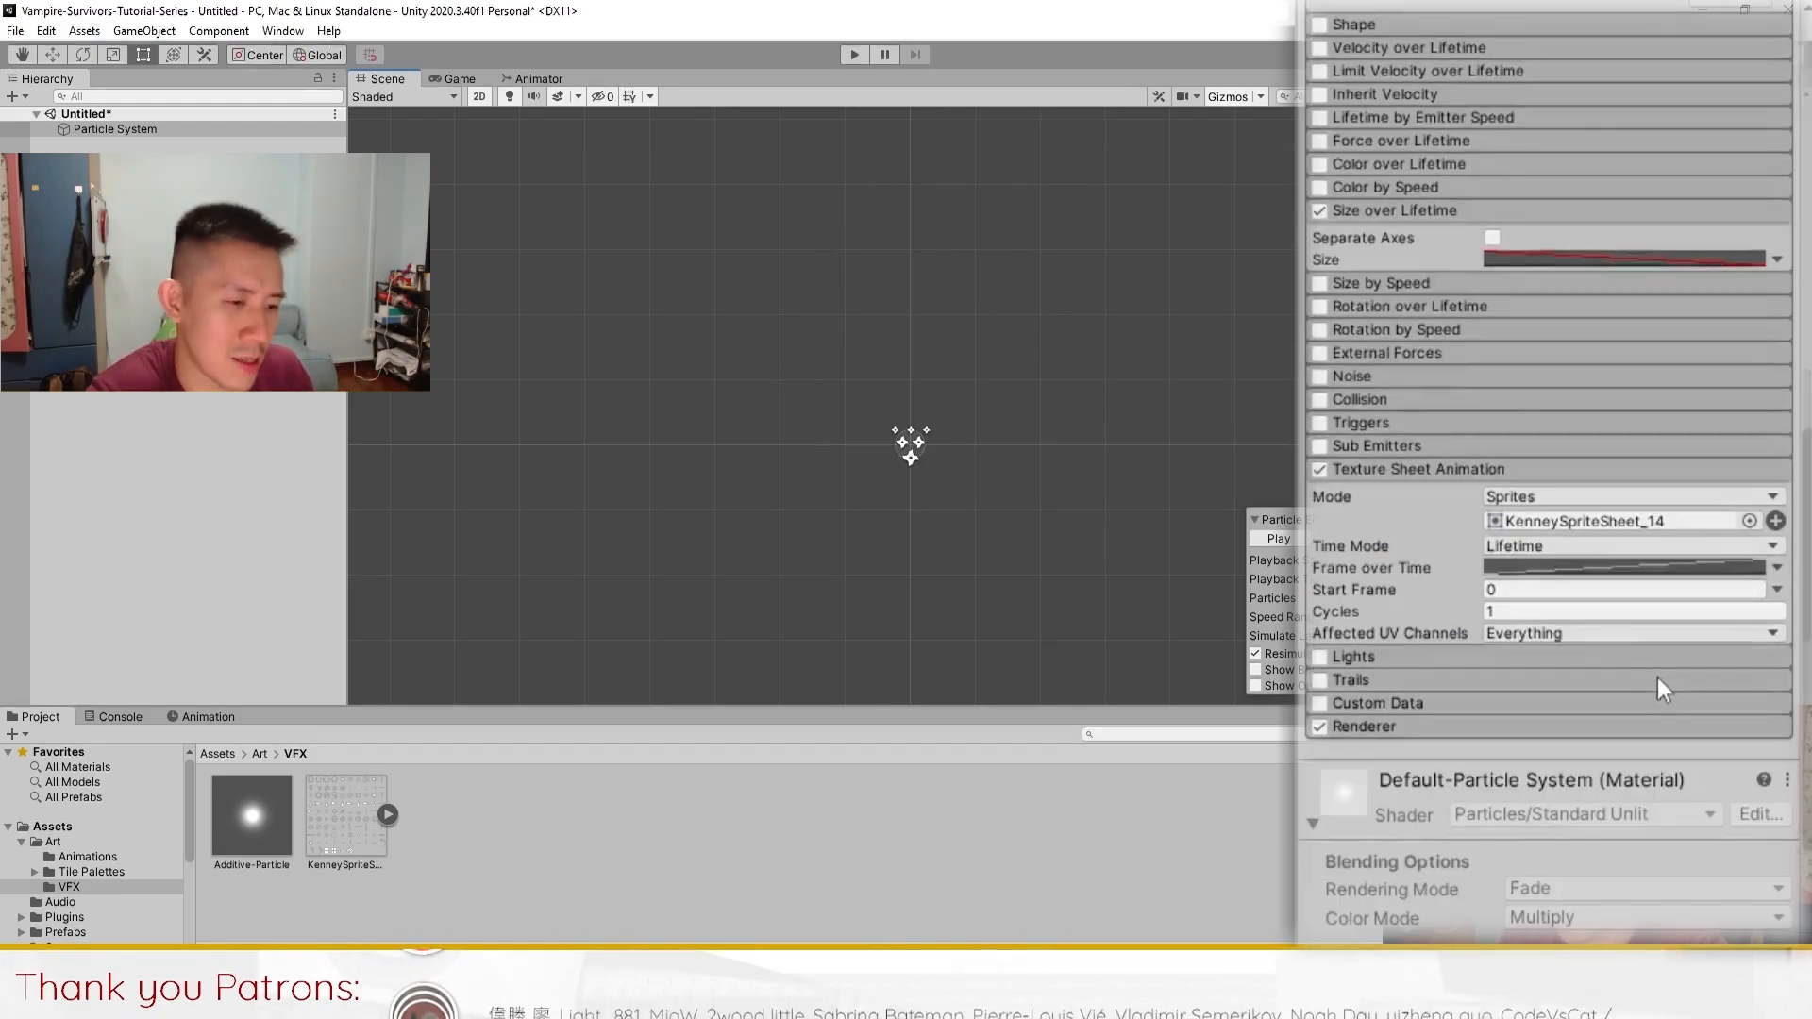
scroll(1657, 677, up, 5)
scroll(1451, 676, down, 5)
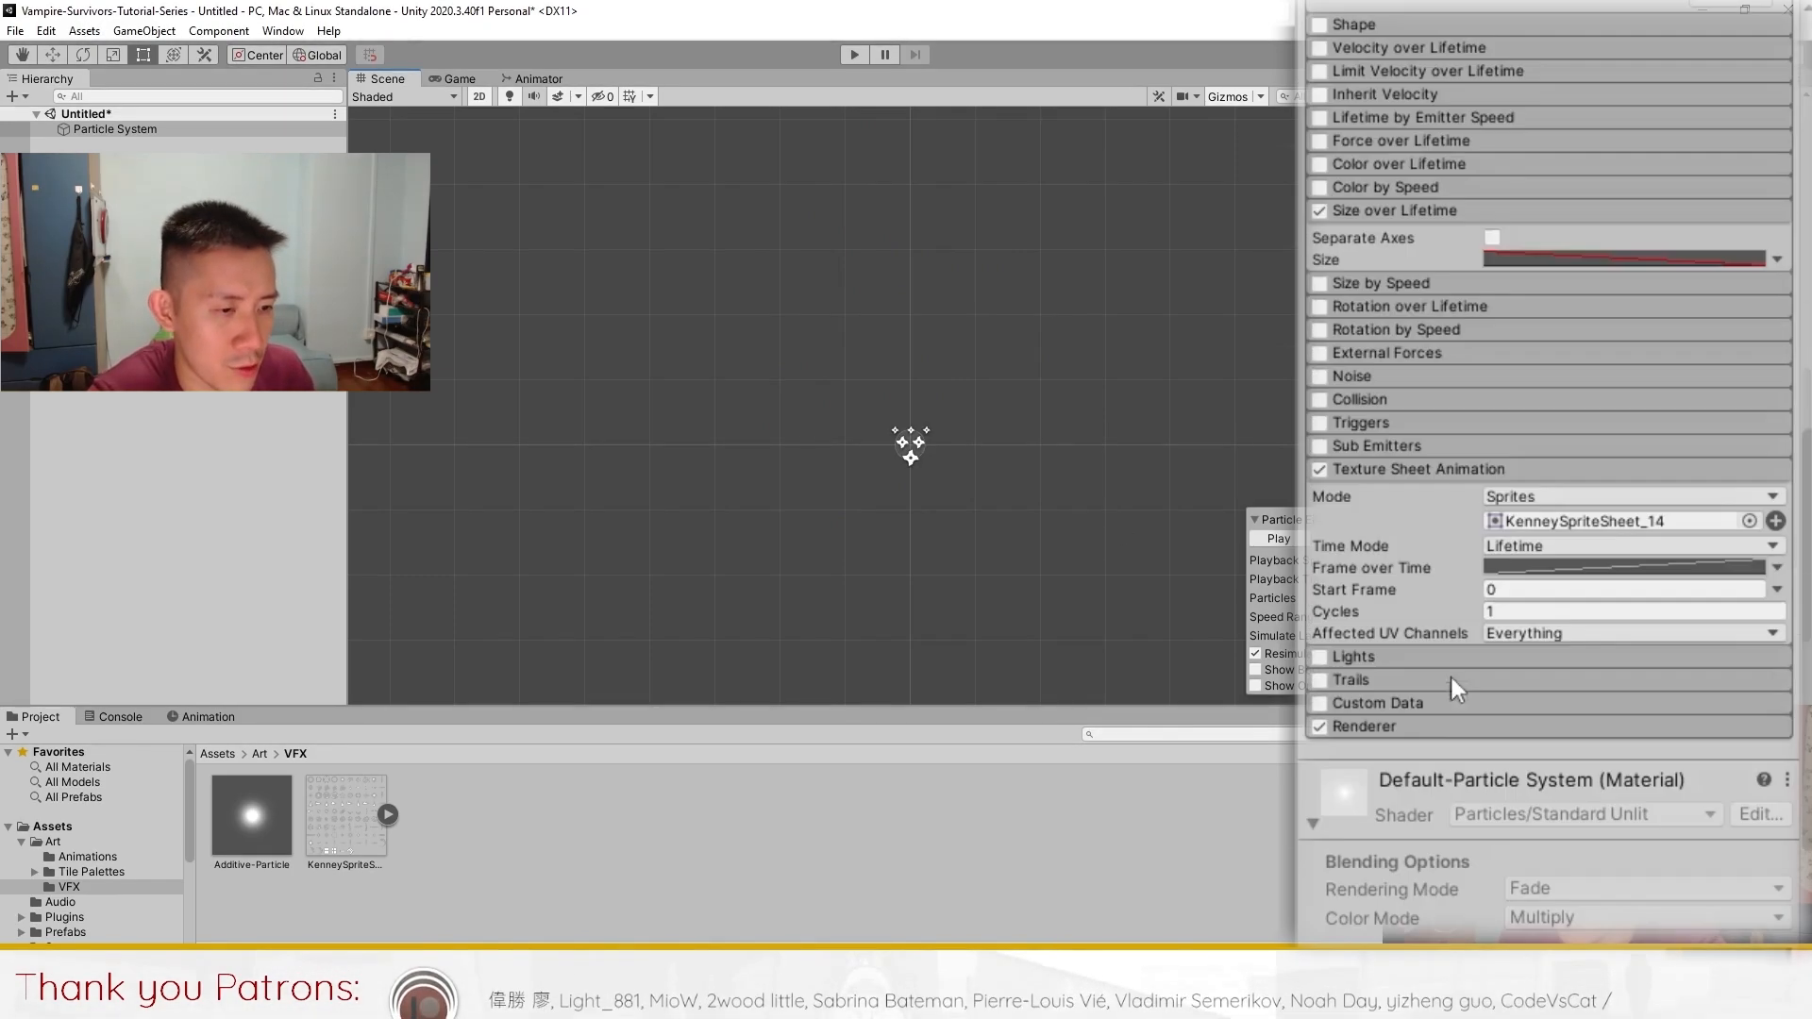
click(1384, 727)
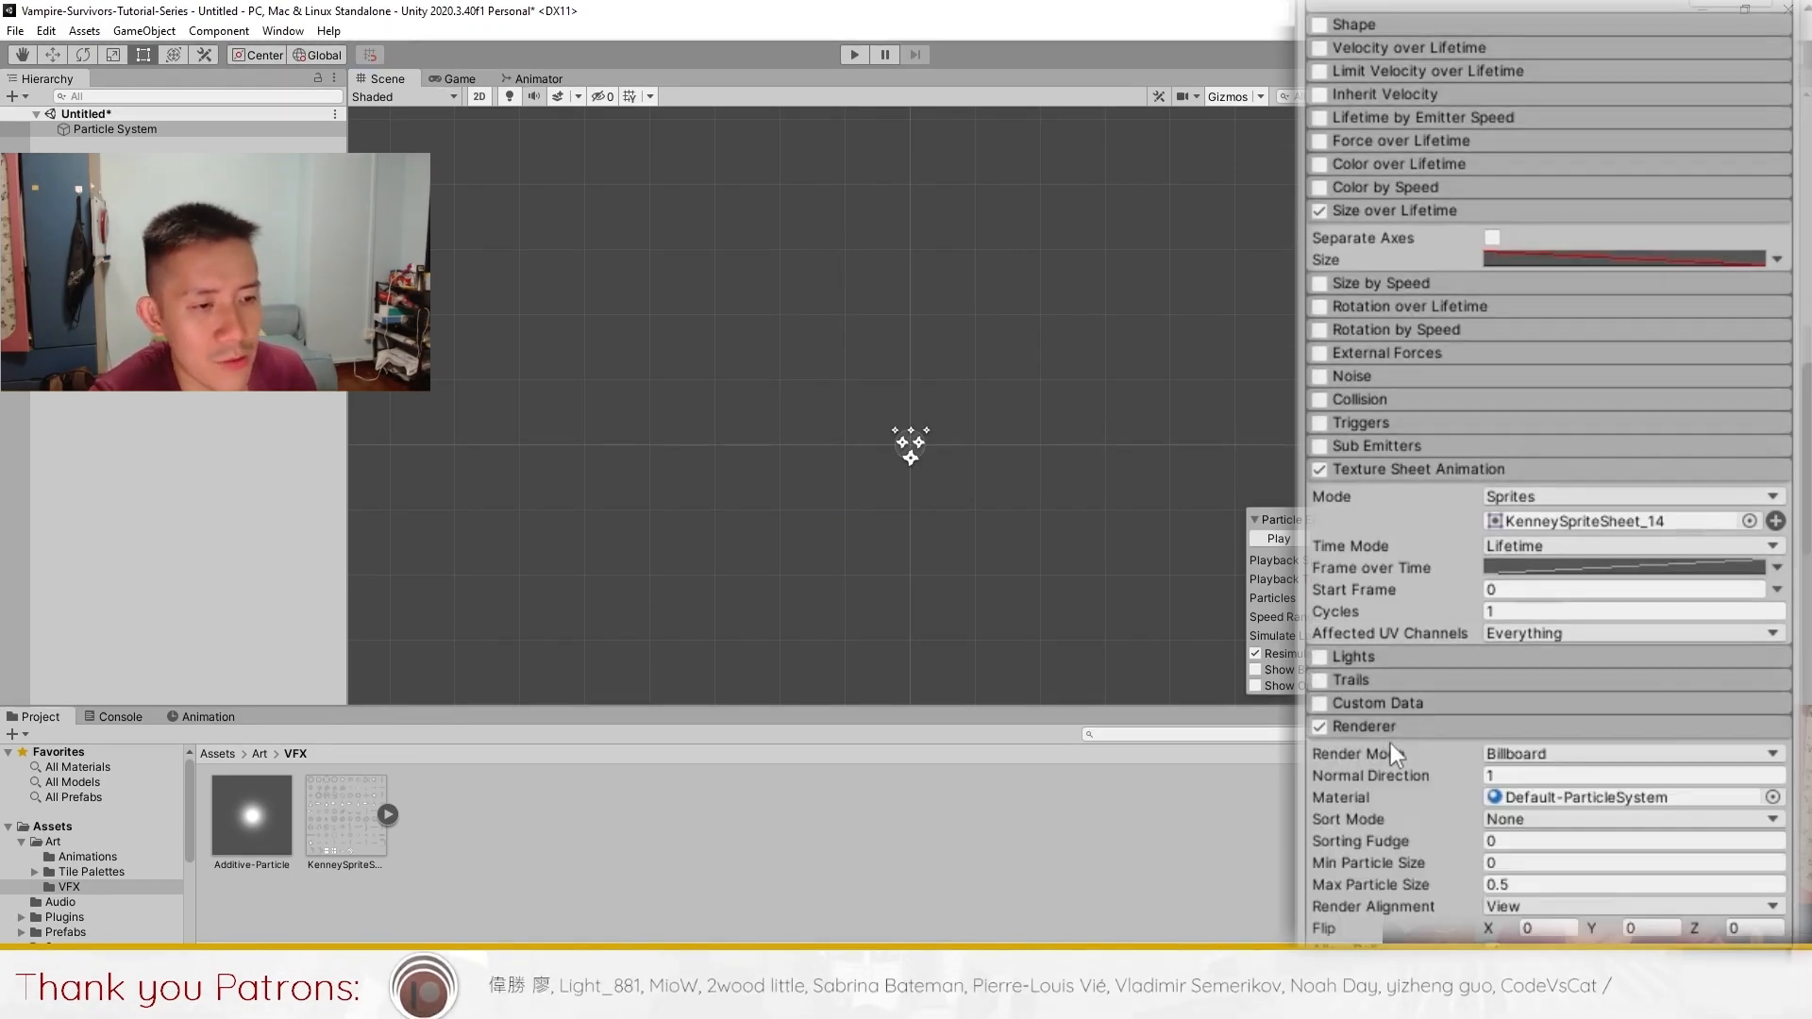
scroll(1453, 736, down, 3)
click(1278, 539)
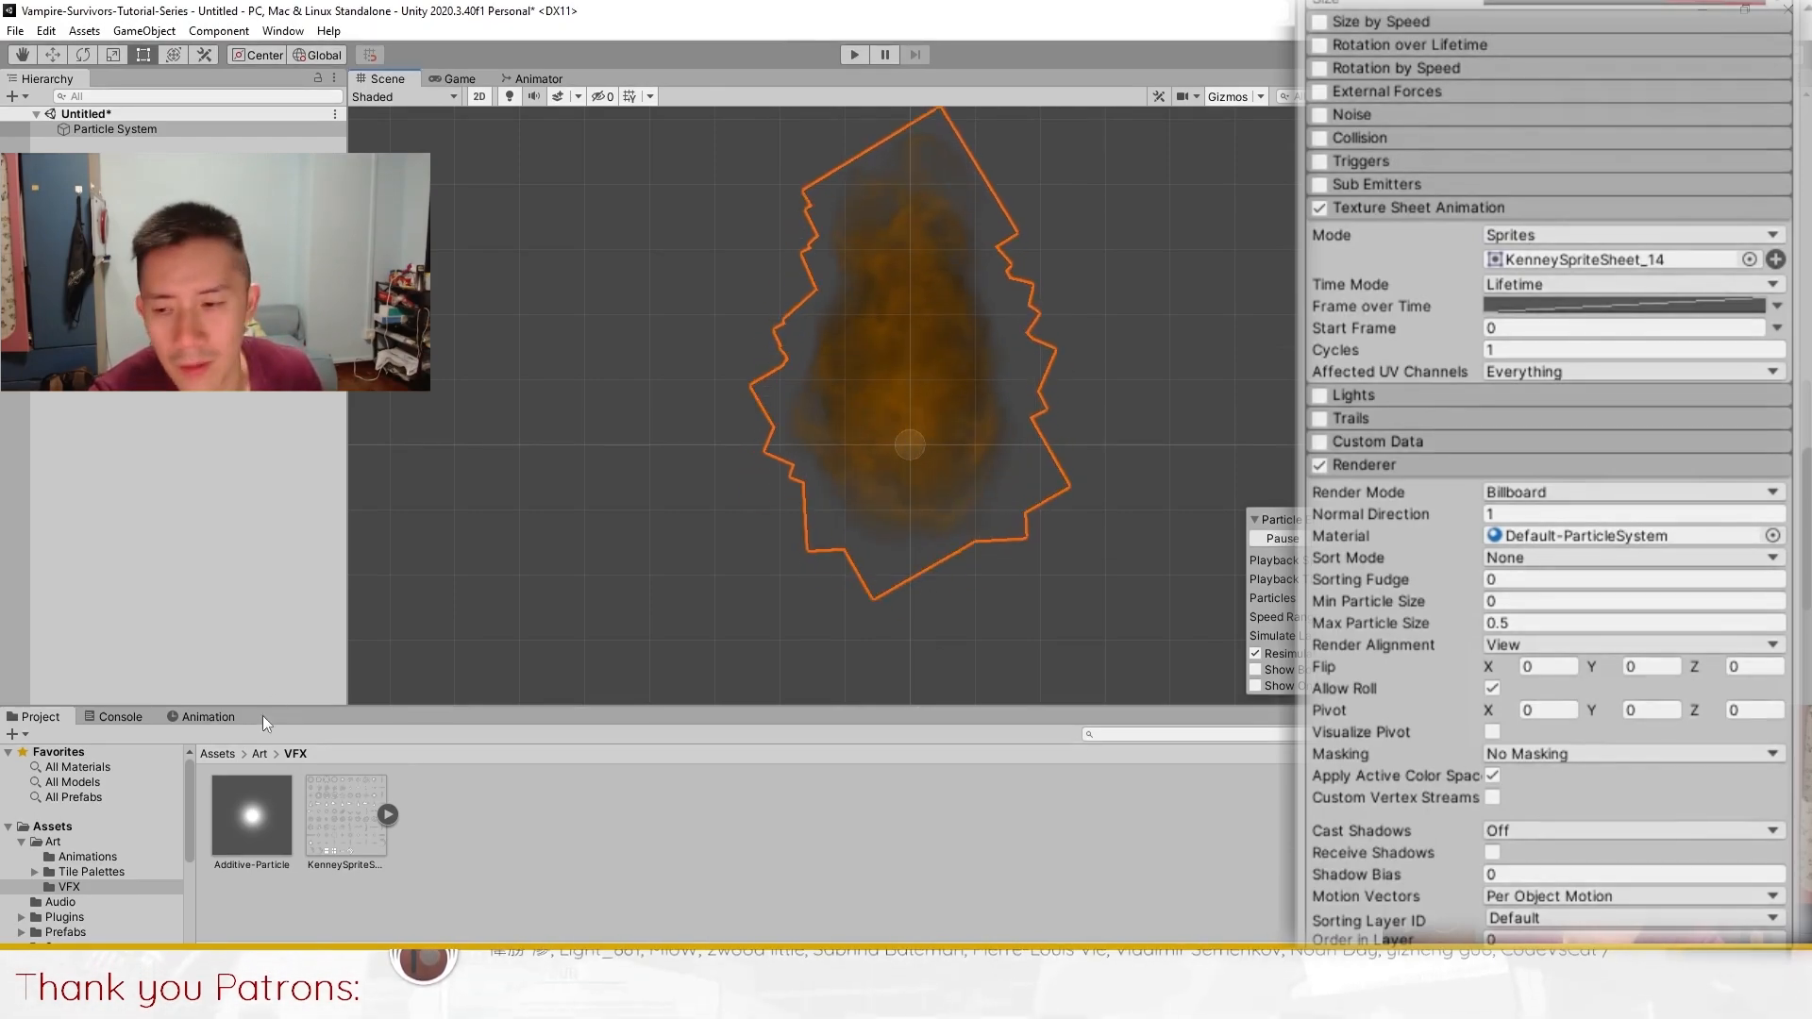
drag(683, 793, 1578, 538)
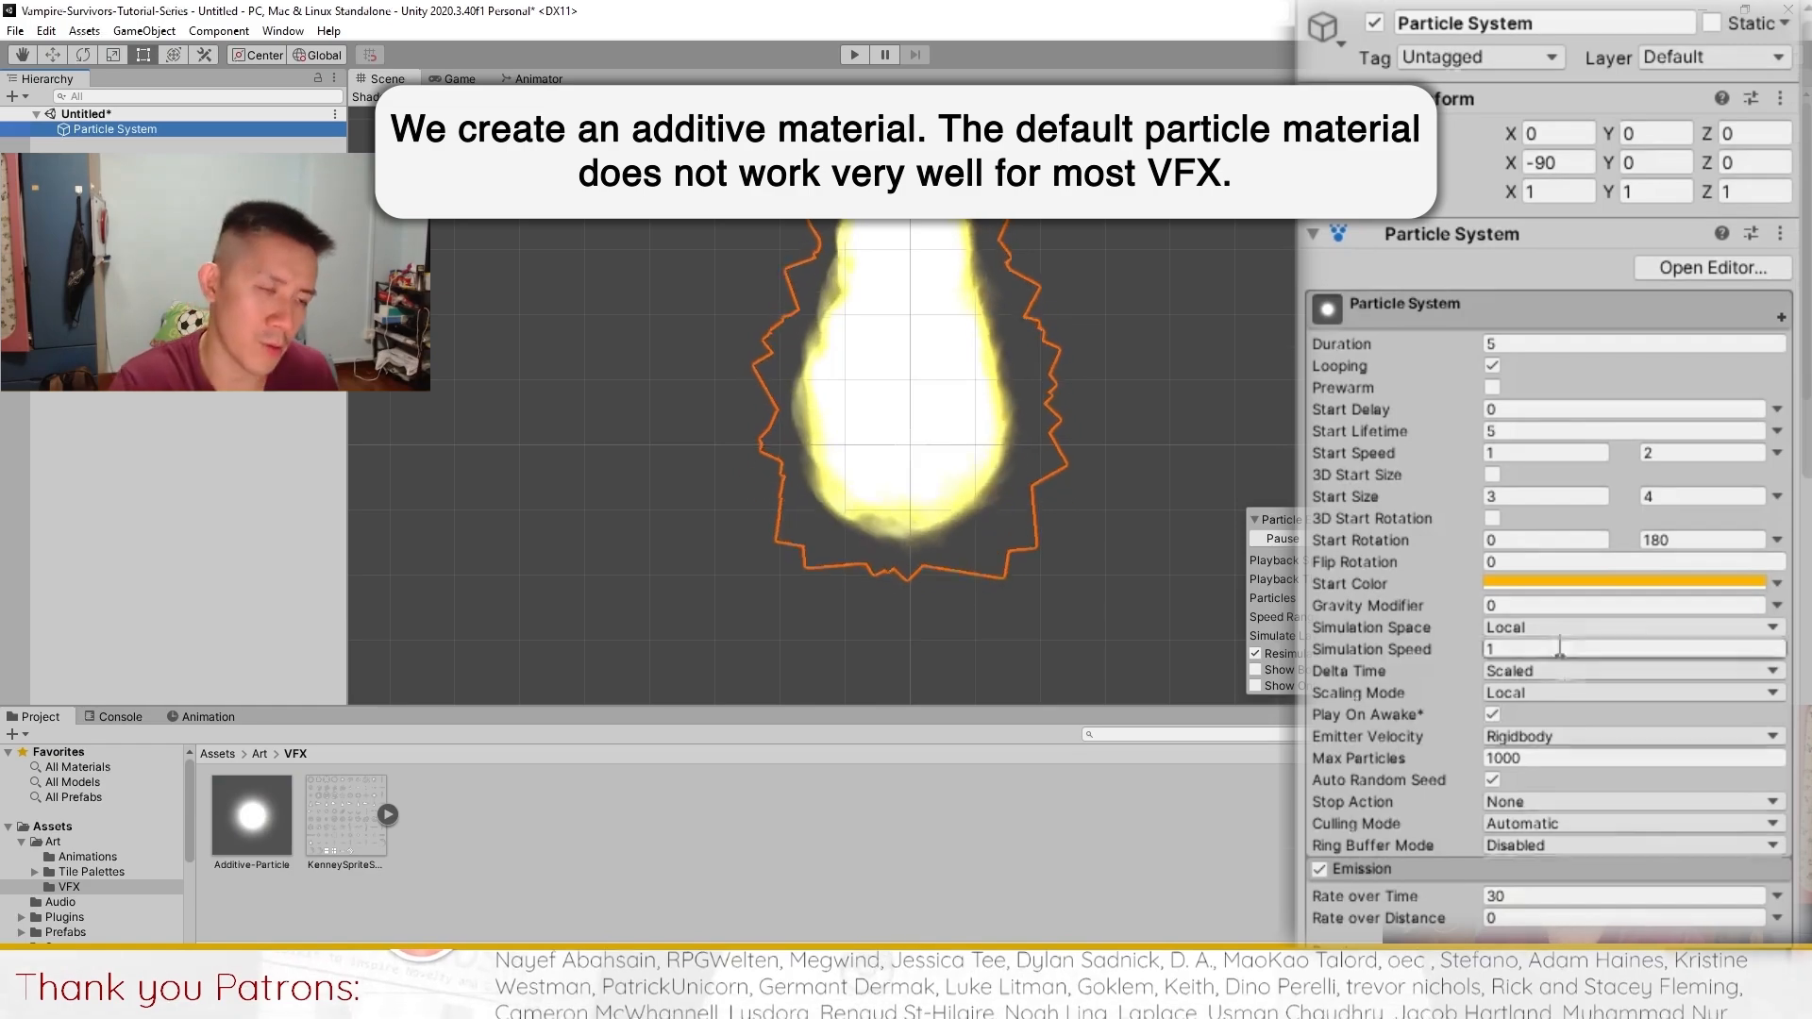
- Restart the particle preview and set the emission Rate over Time to 8
click(1347, 538)
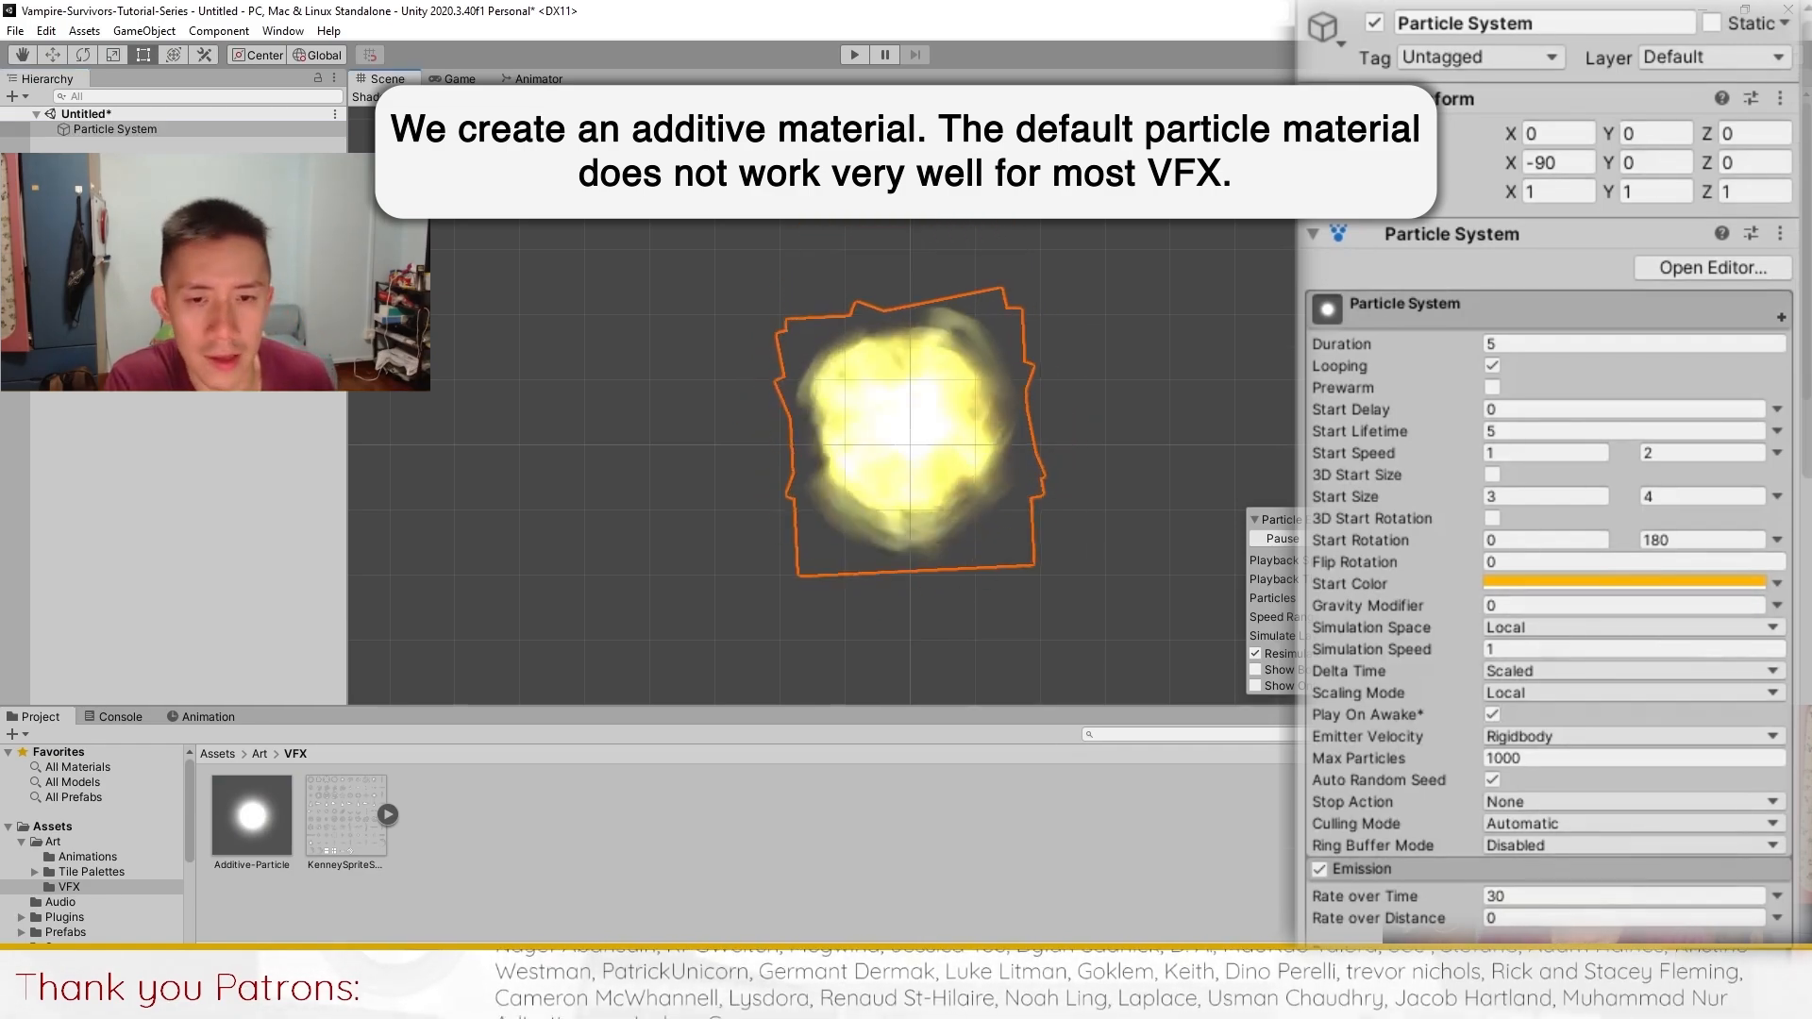
scroll(1668, 699, down, 9)
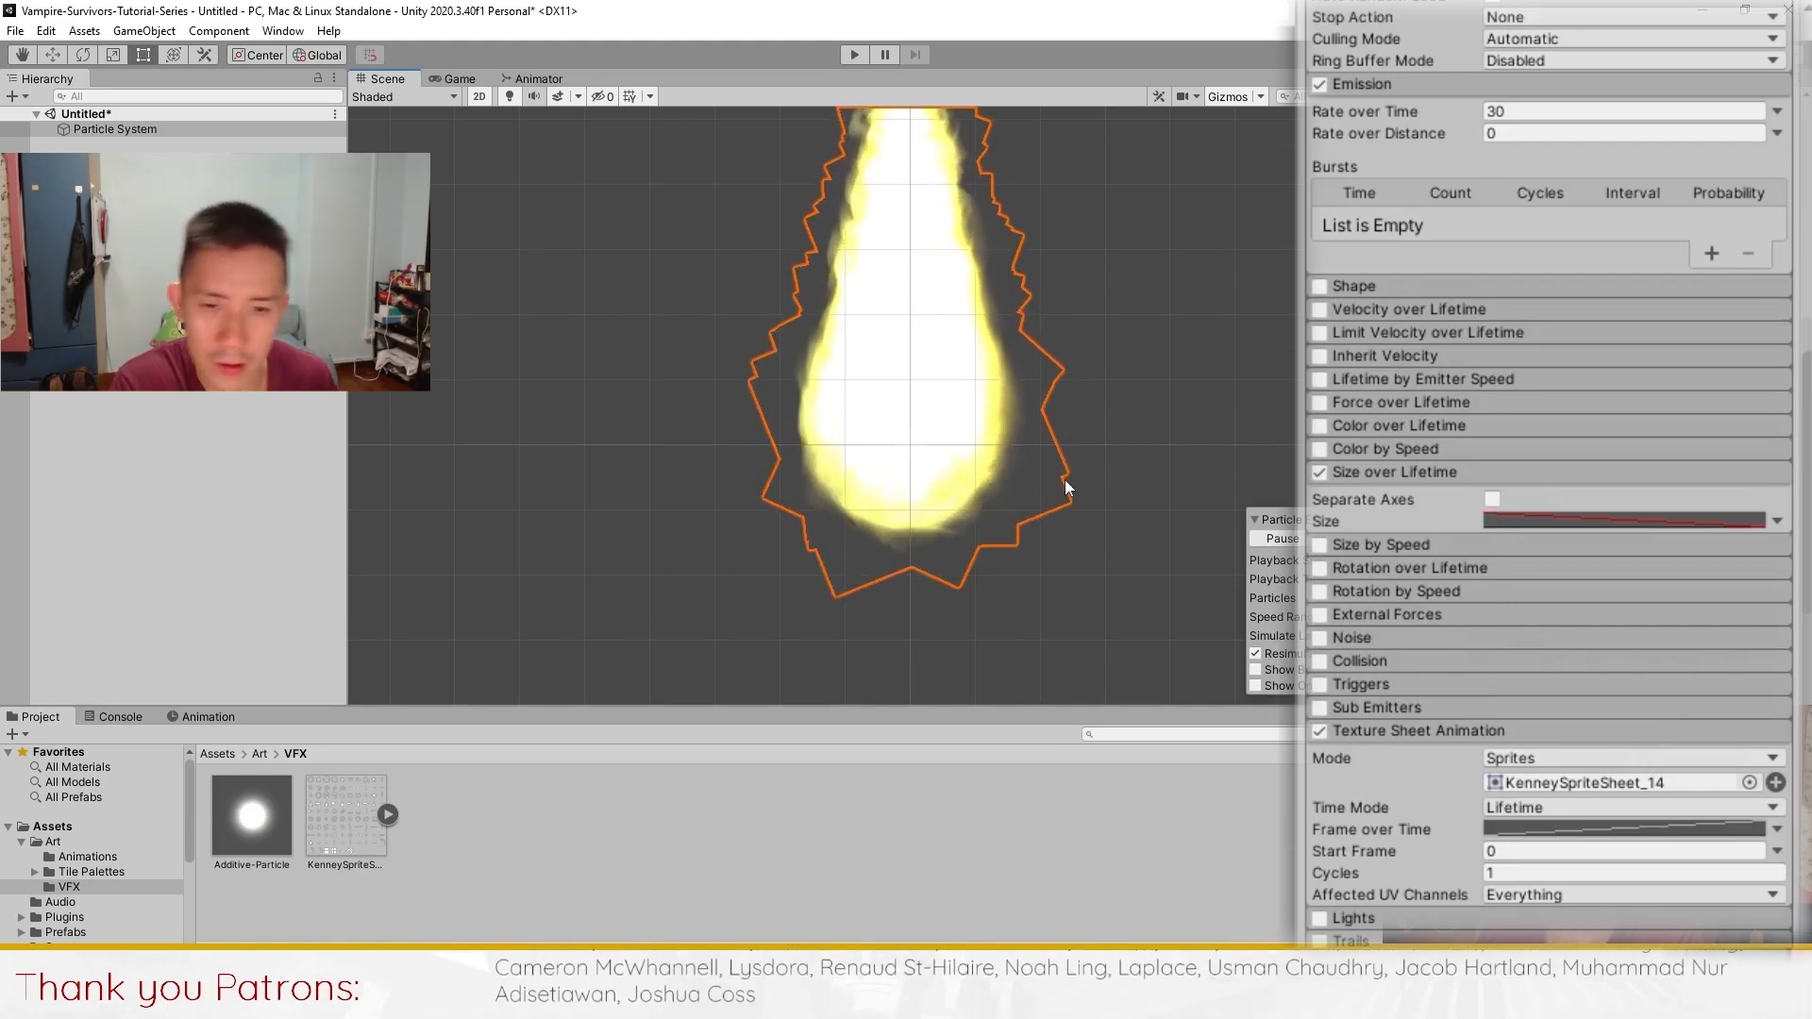
scroll(1398, 710, up, 6)
click(1386, 634)
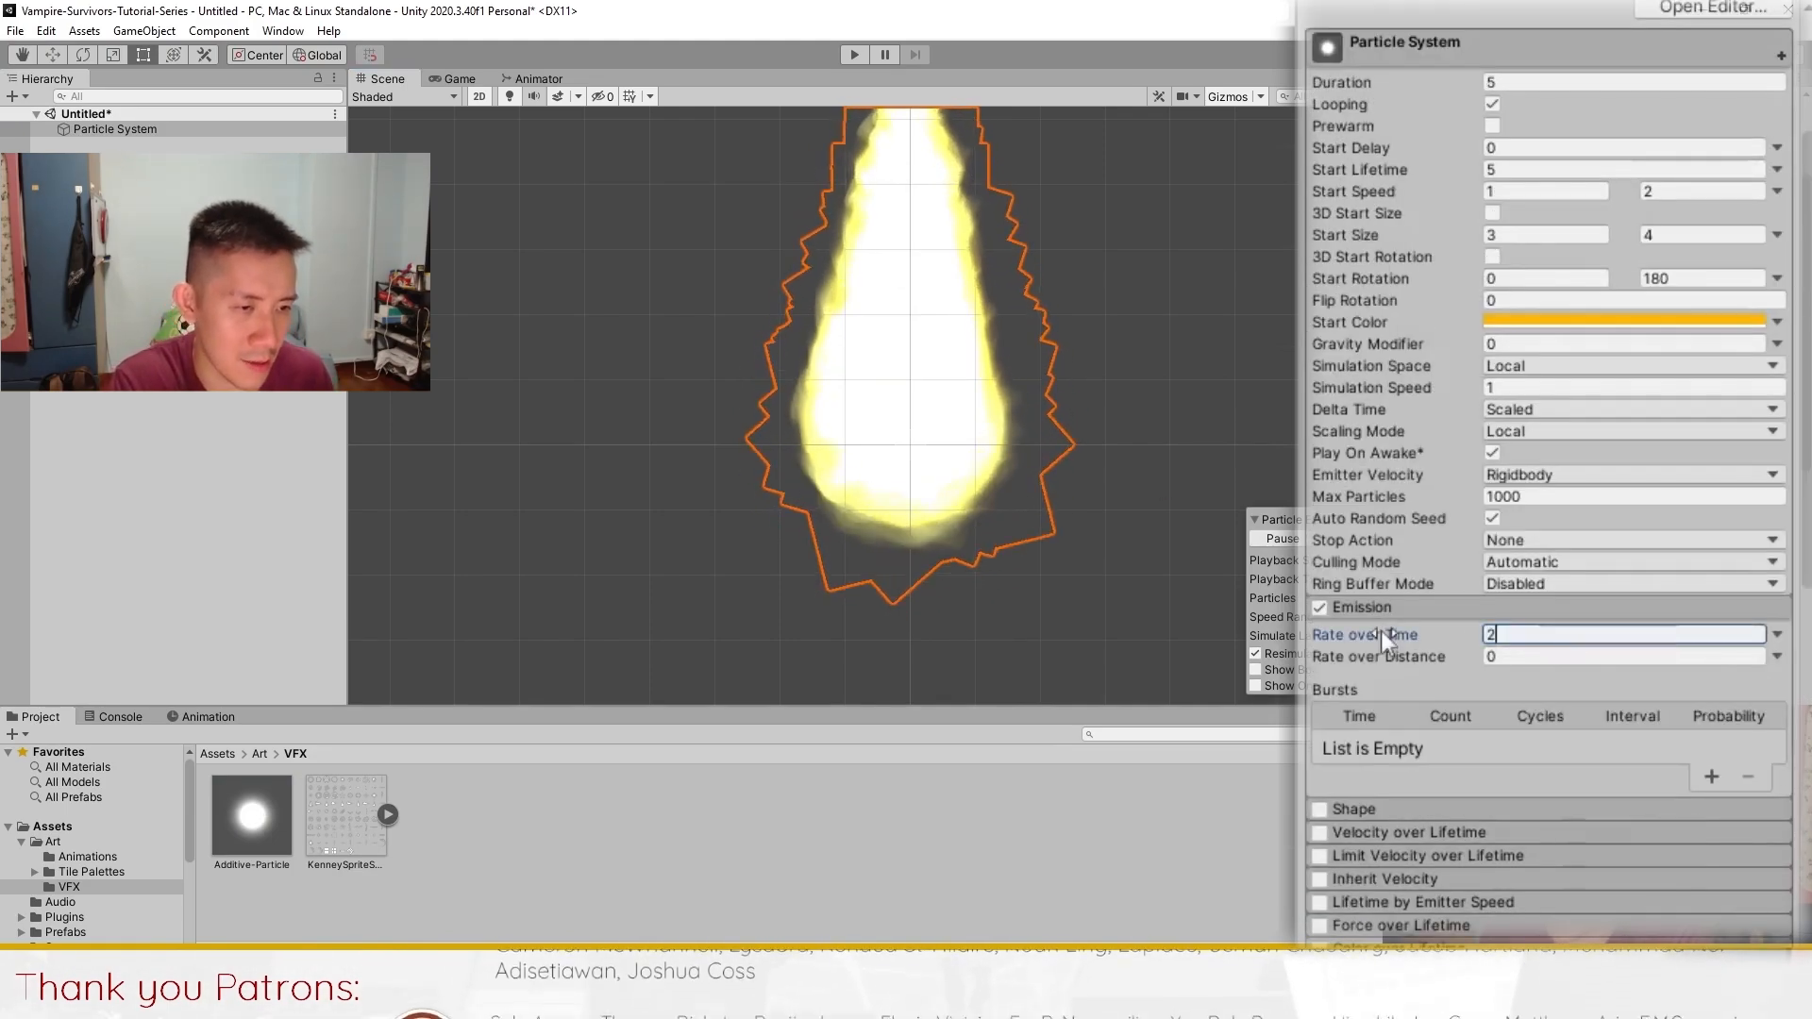
text(8)
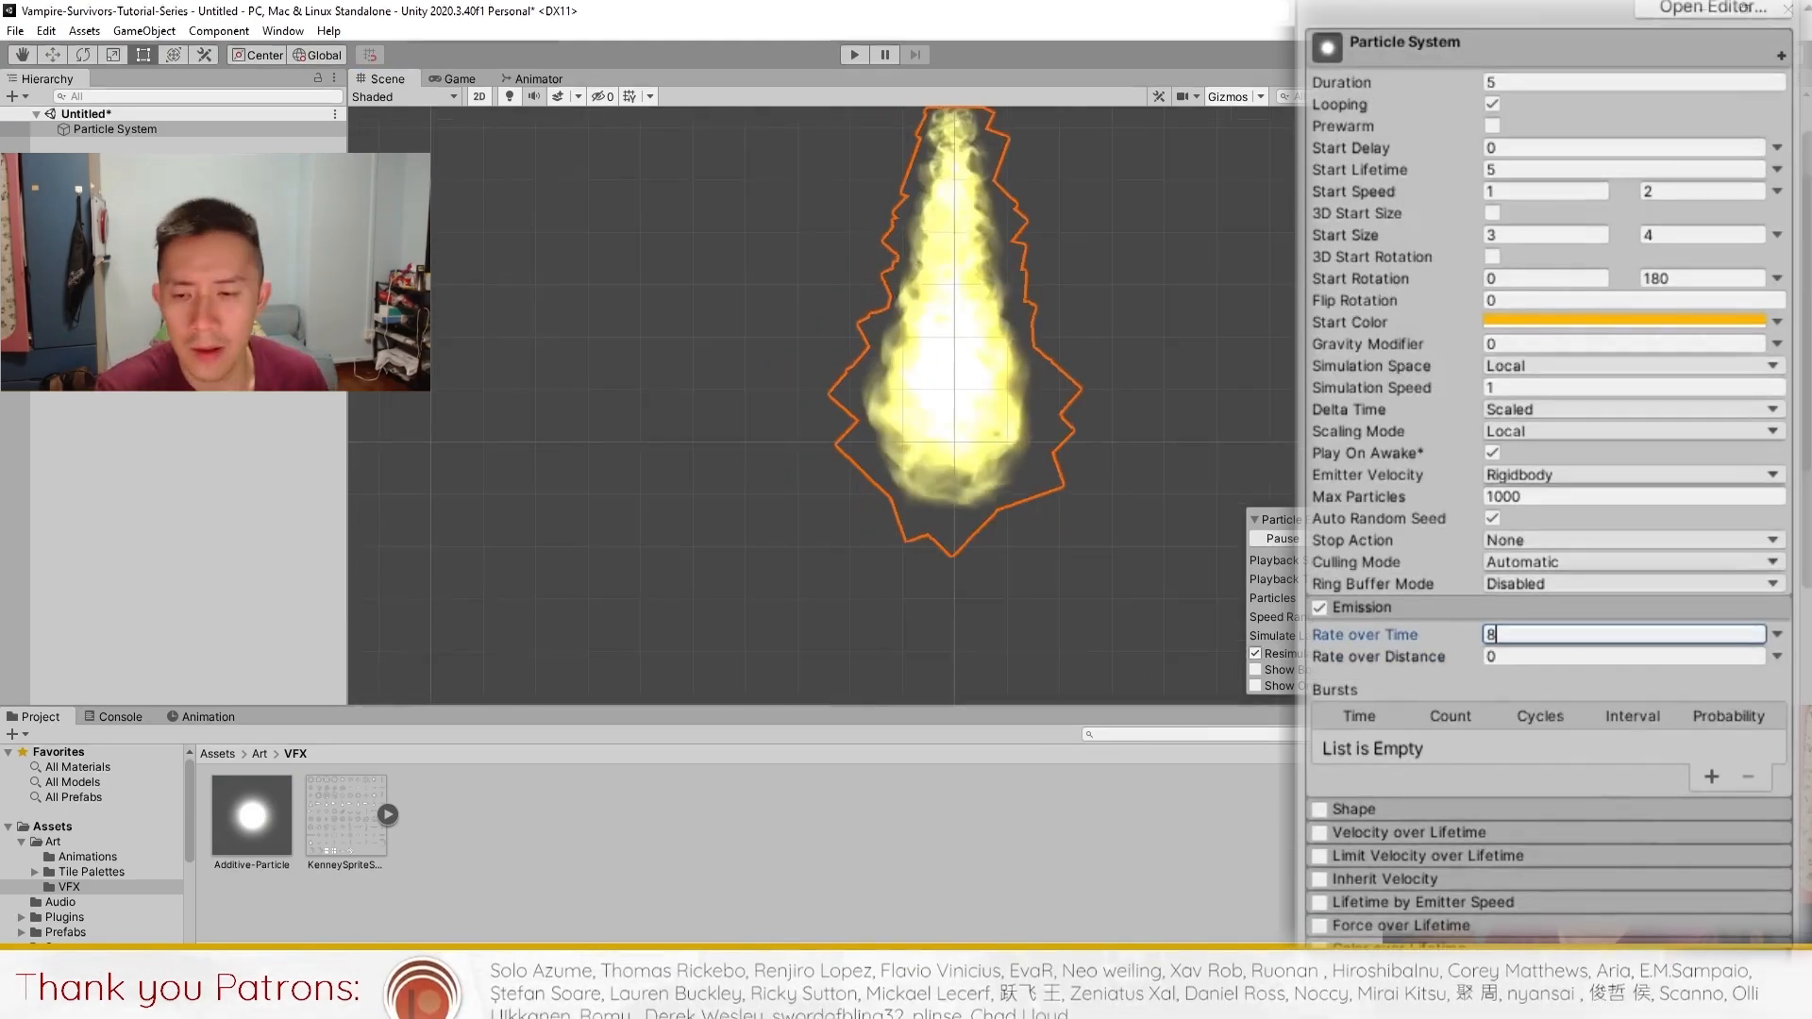
- Assign the Additive-Particle asset from the VFX folder as the Renderer module's material
scroll(1604, 567, down, 7)
click(1748, 797)
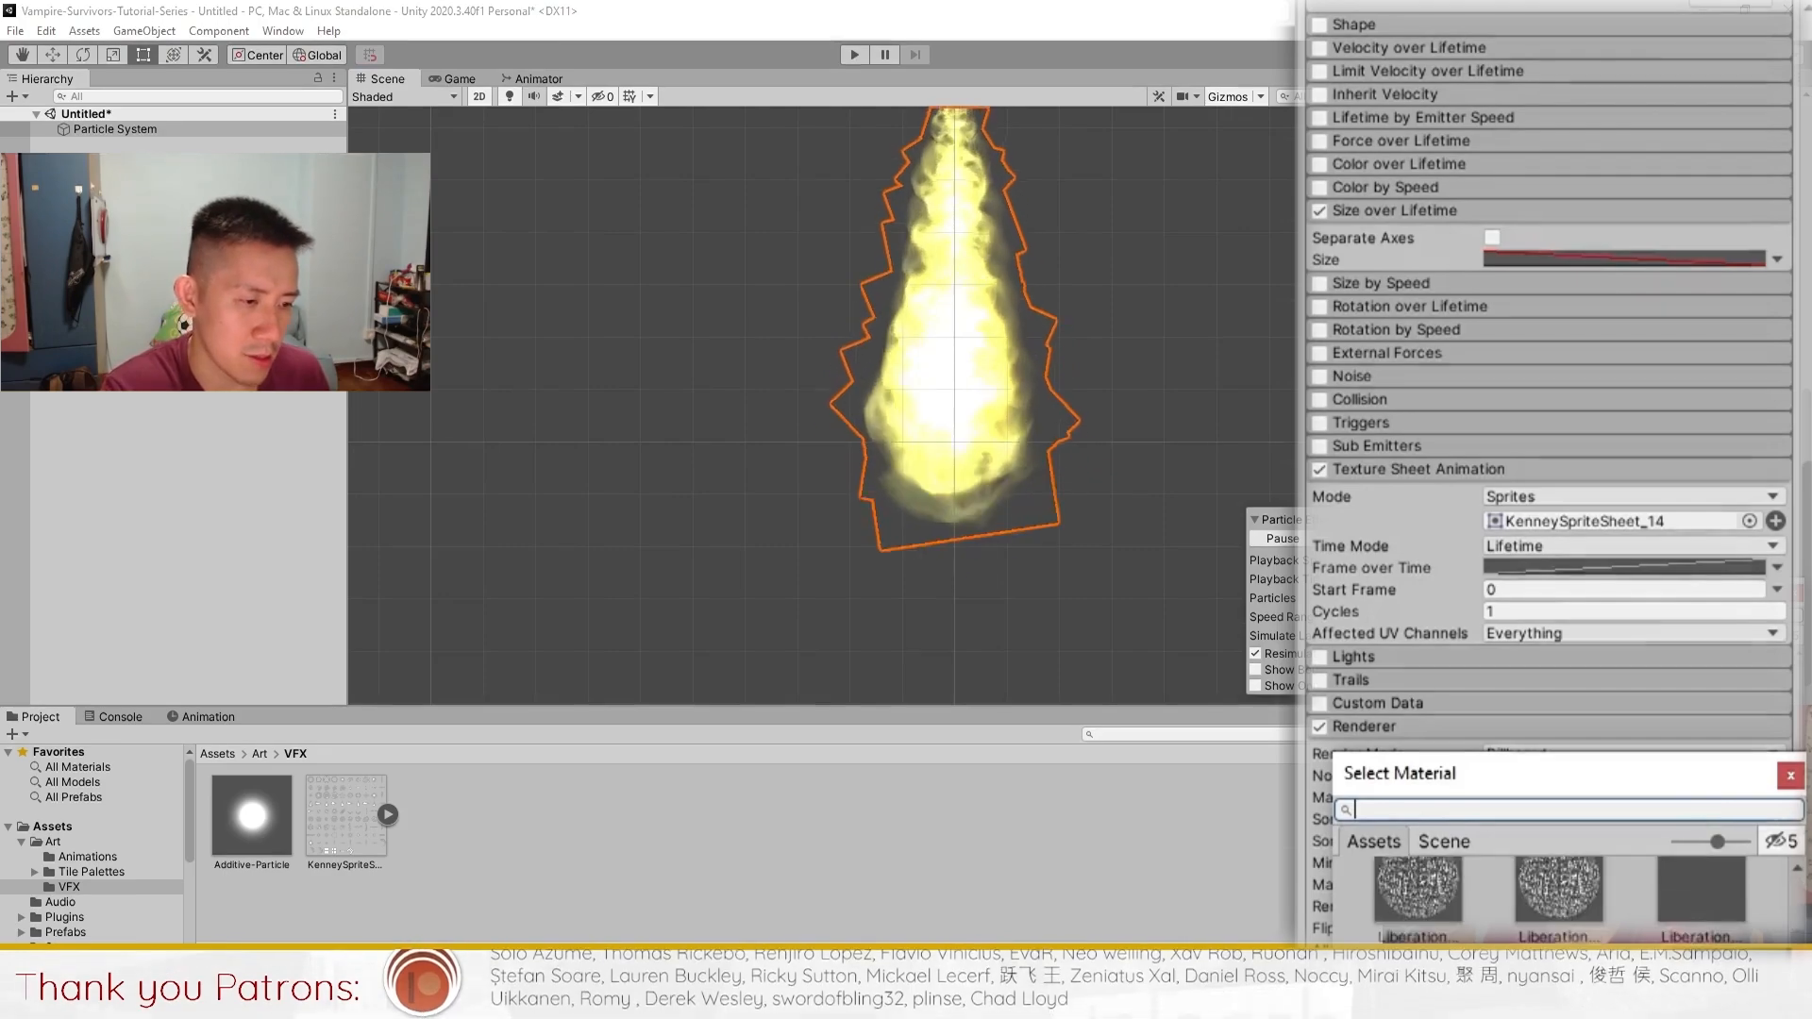
click(1790, 780)
drag(252, 816, 1633, 797)
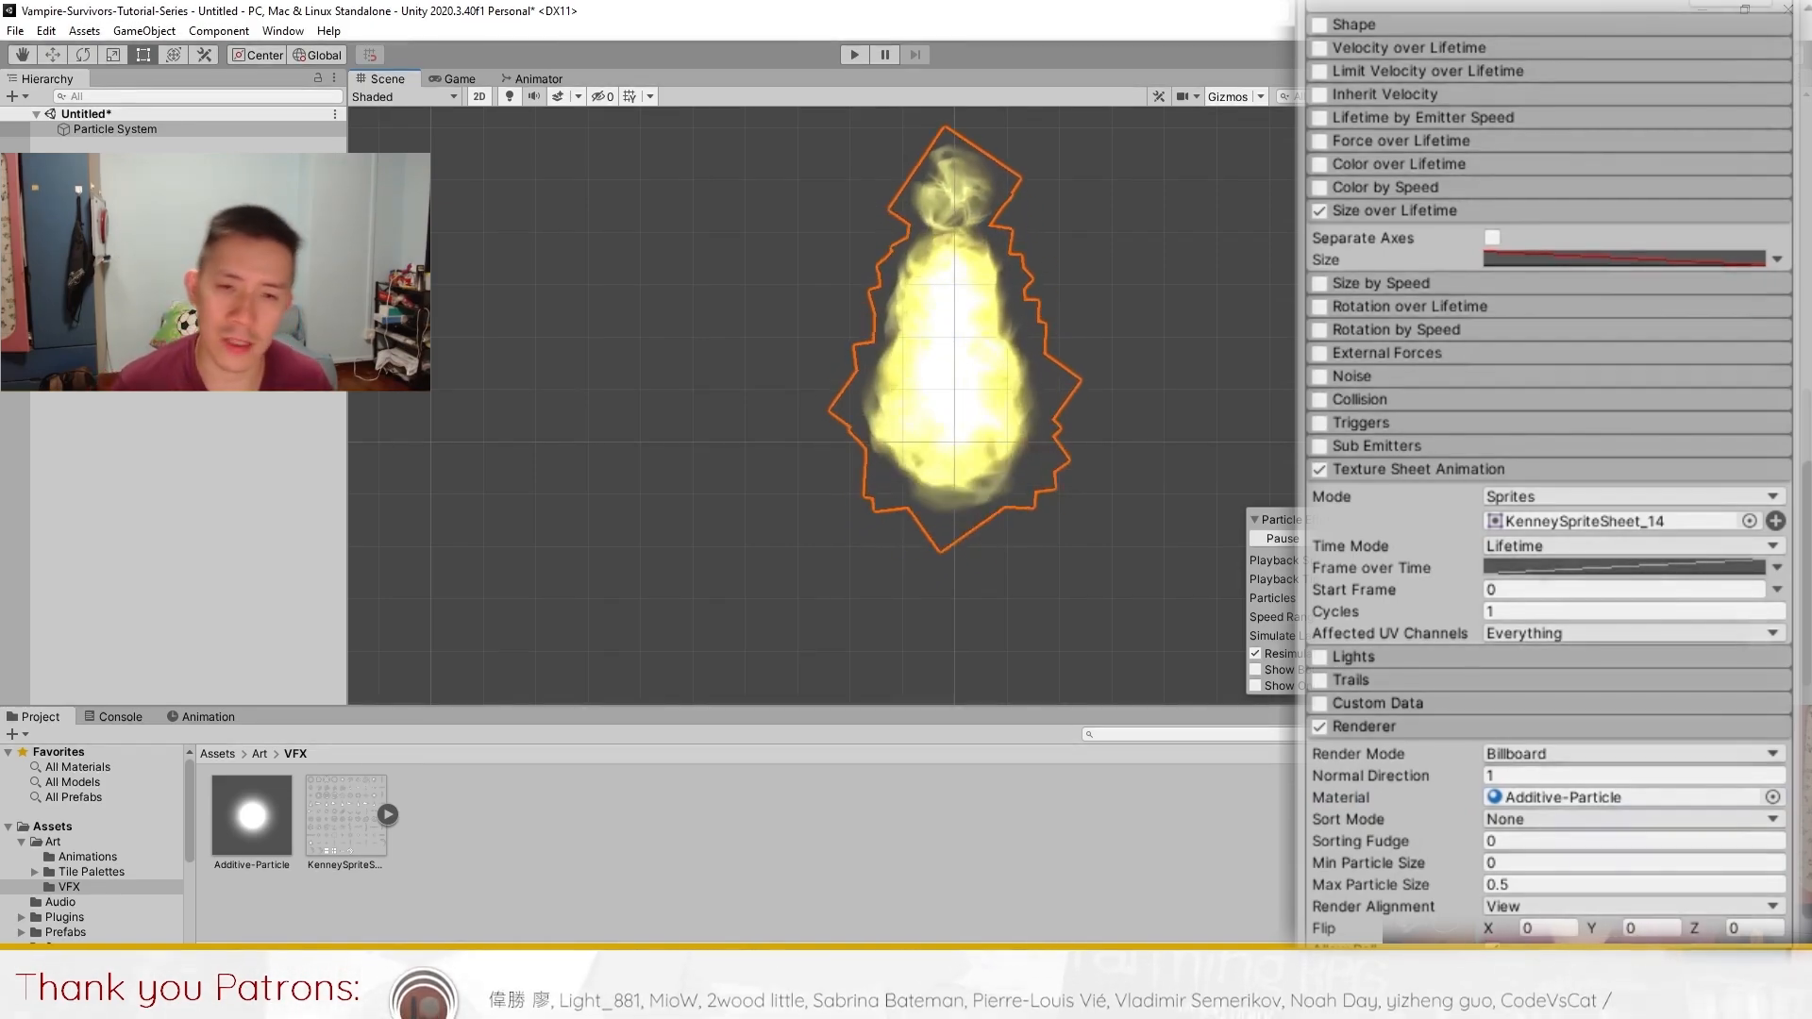
- Create a new material in the VFX folder and name it Additive Particle
click(585, 834)
right_click(545, 836)
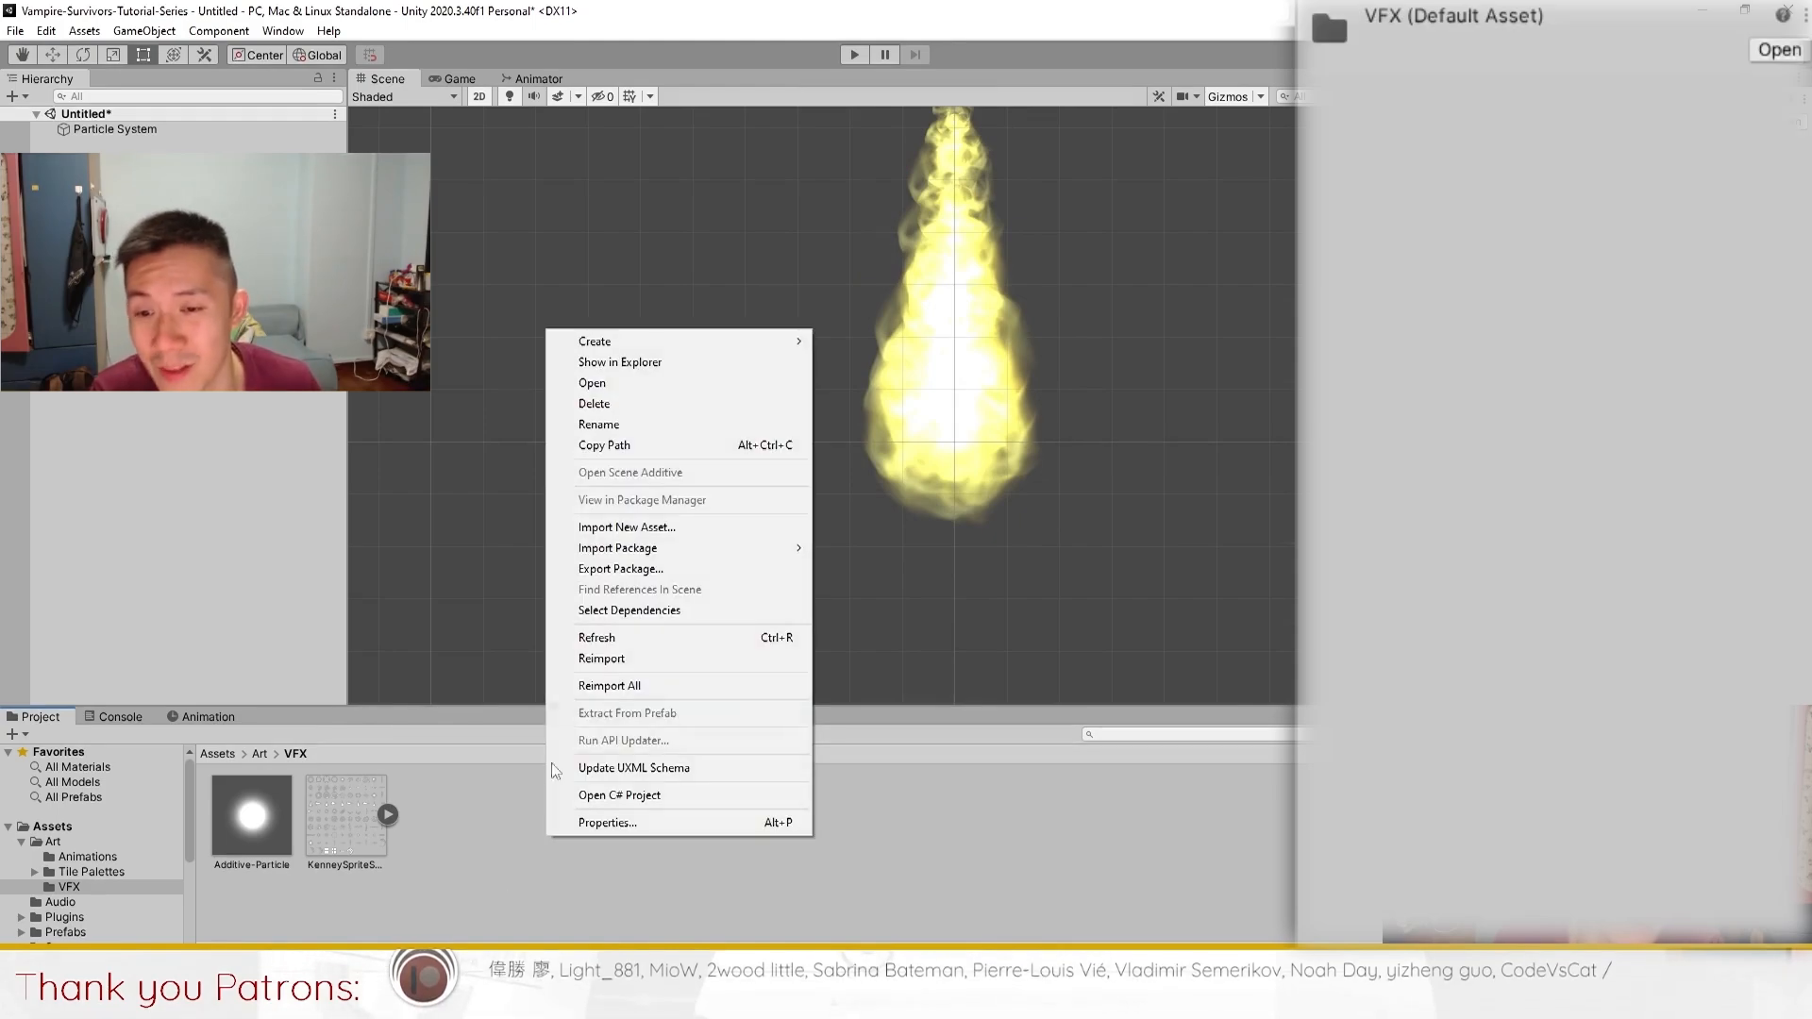
mouse_move(642, 342)
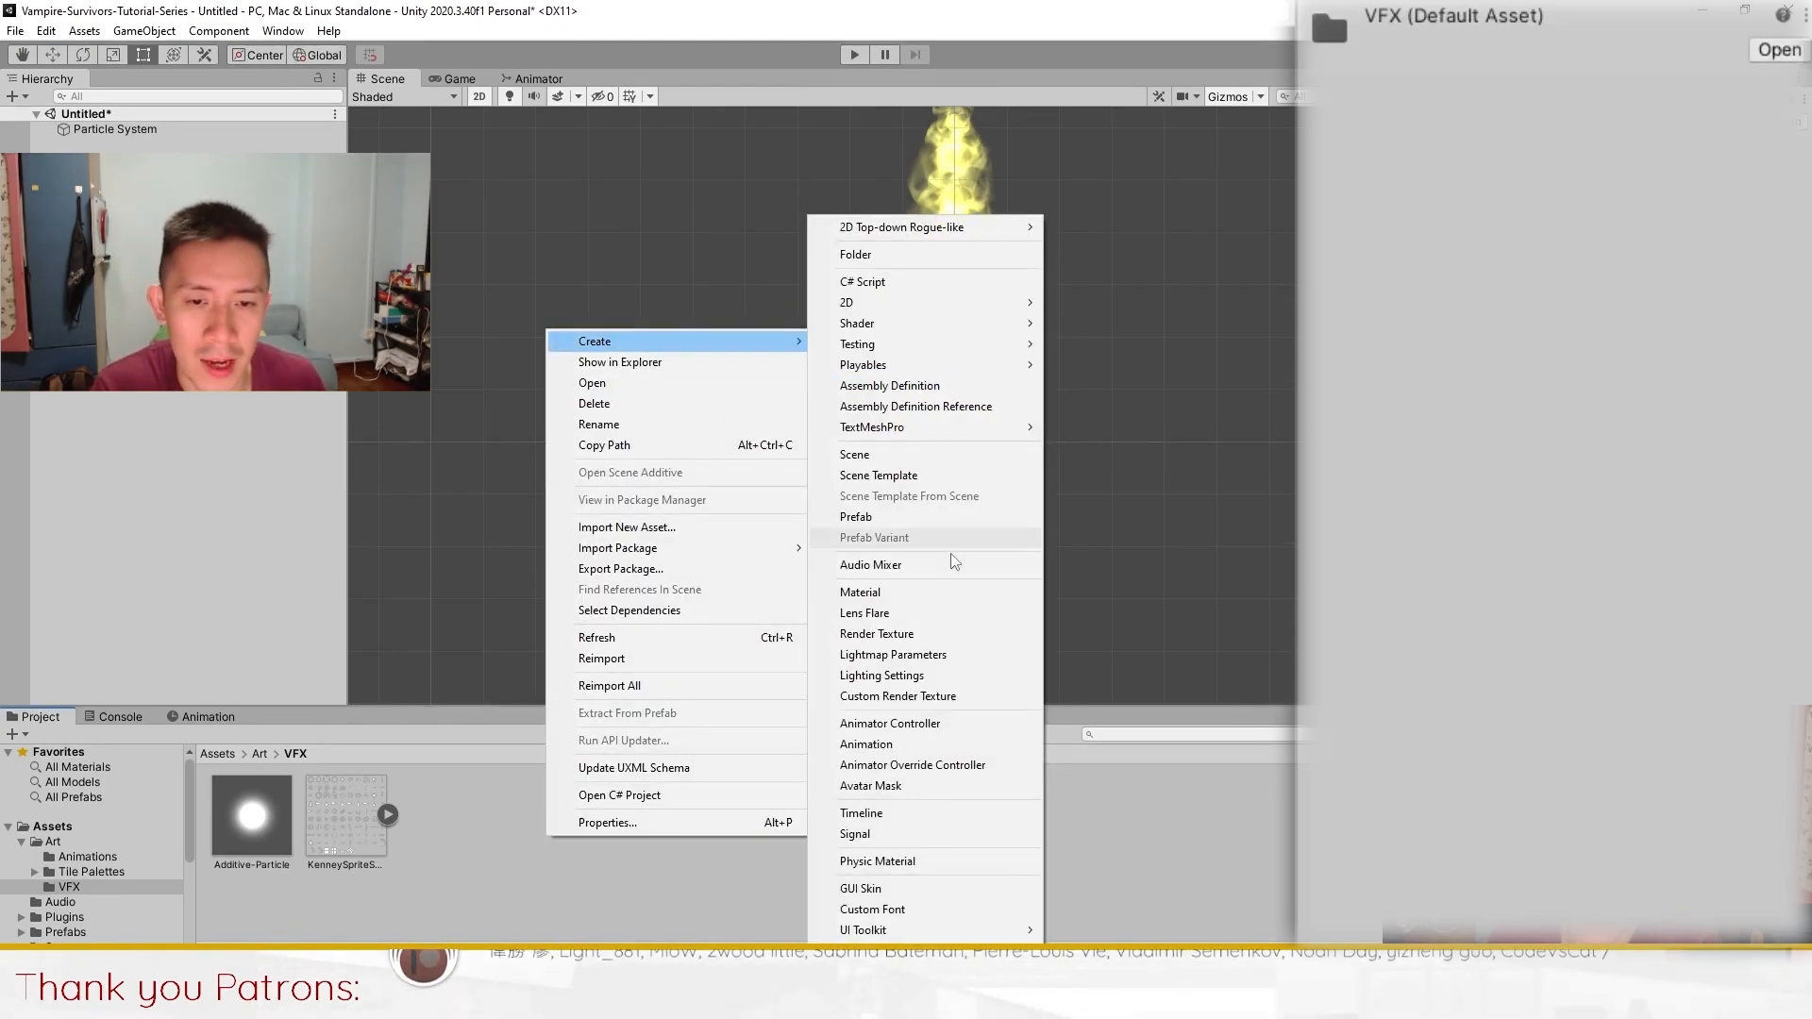
click(916, 595)
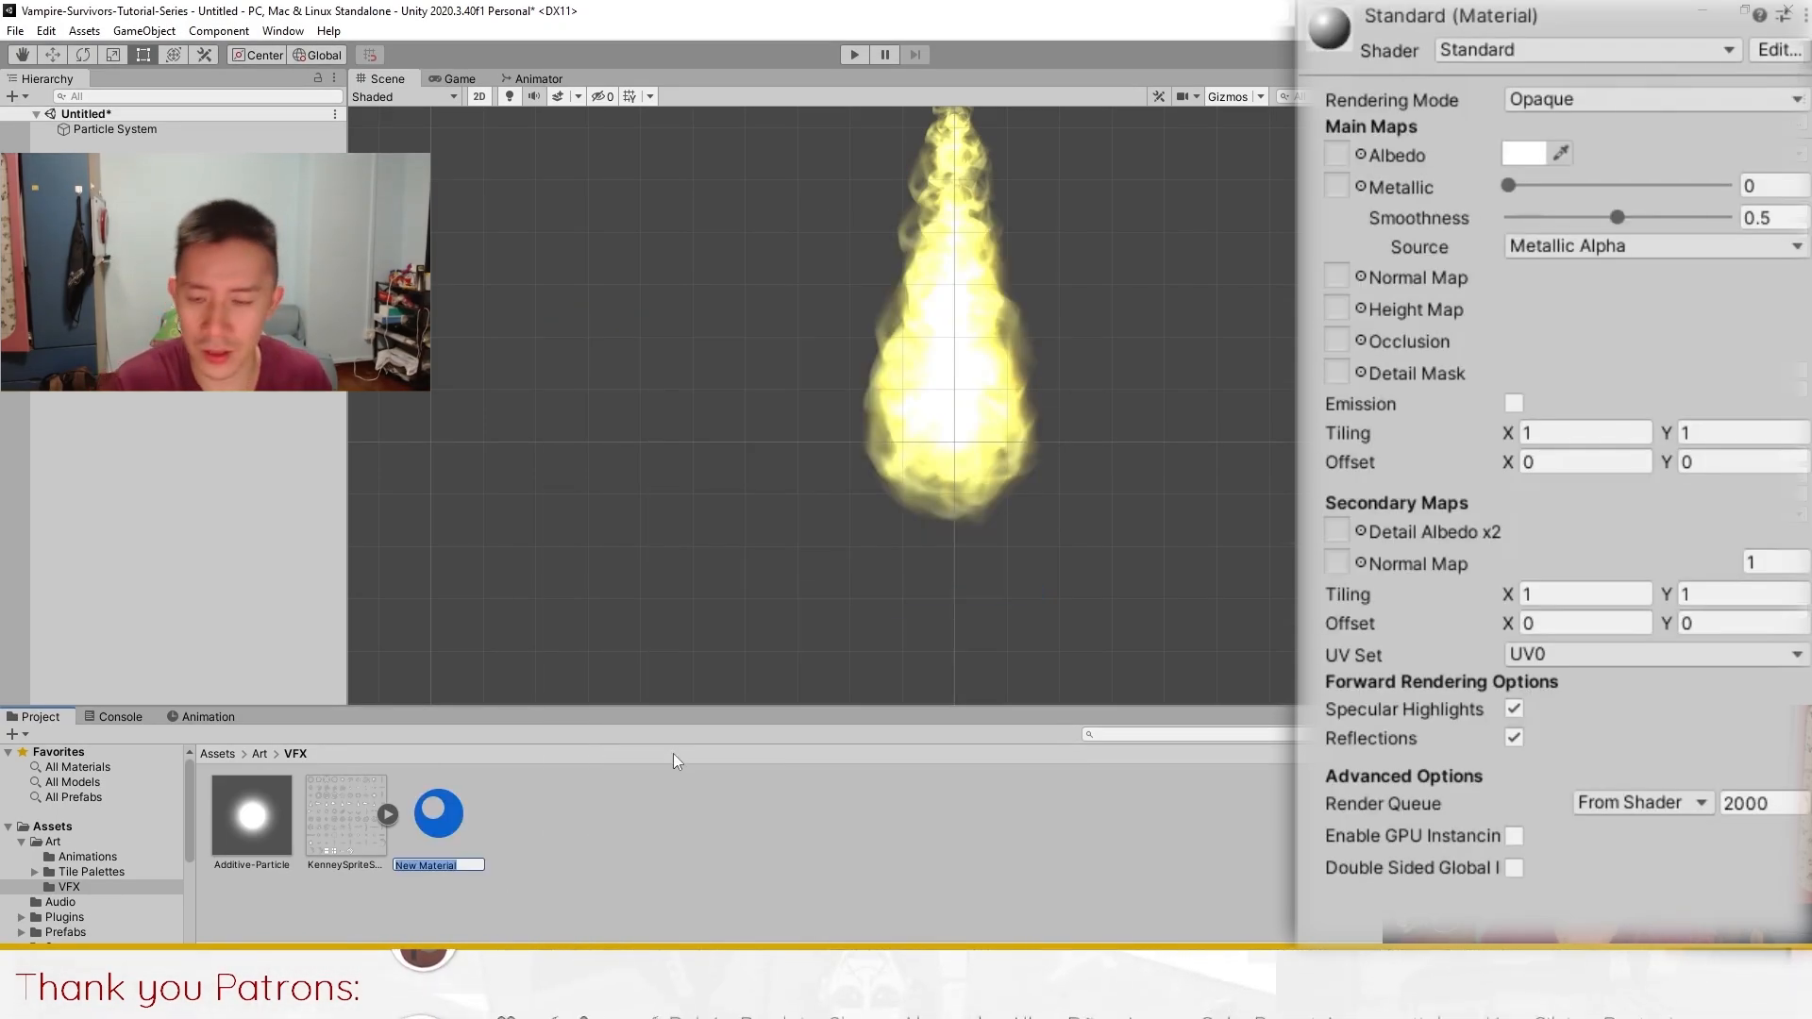
text(Addi)
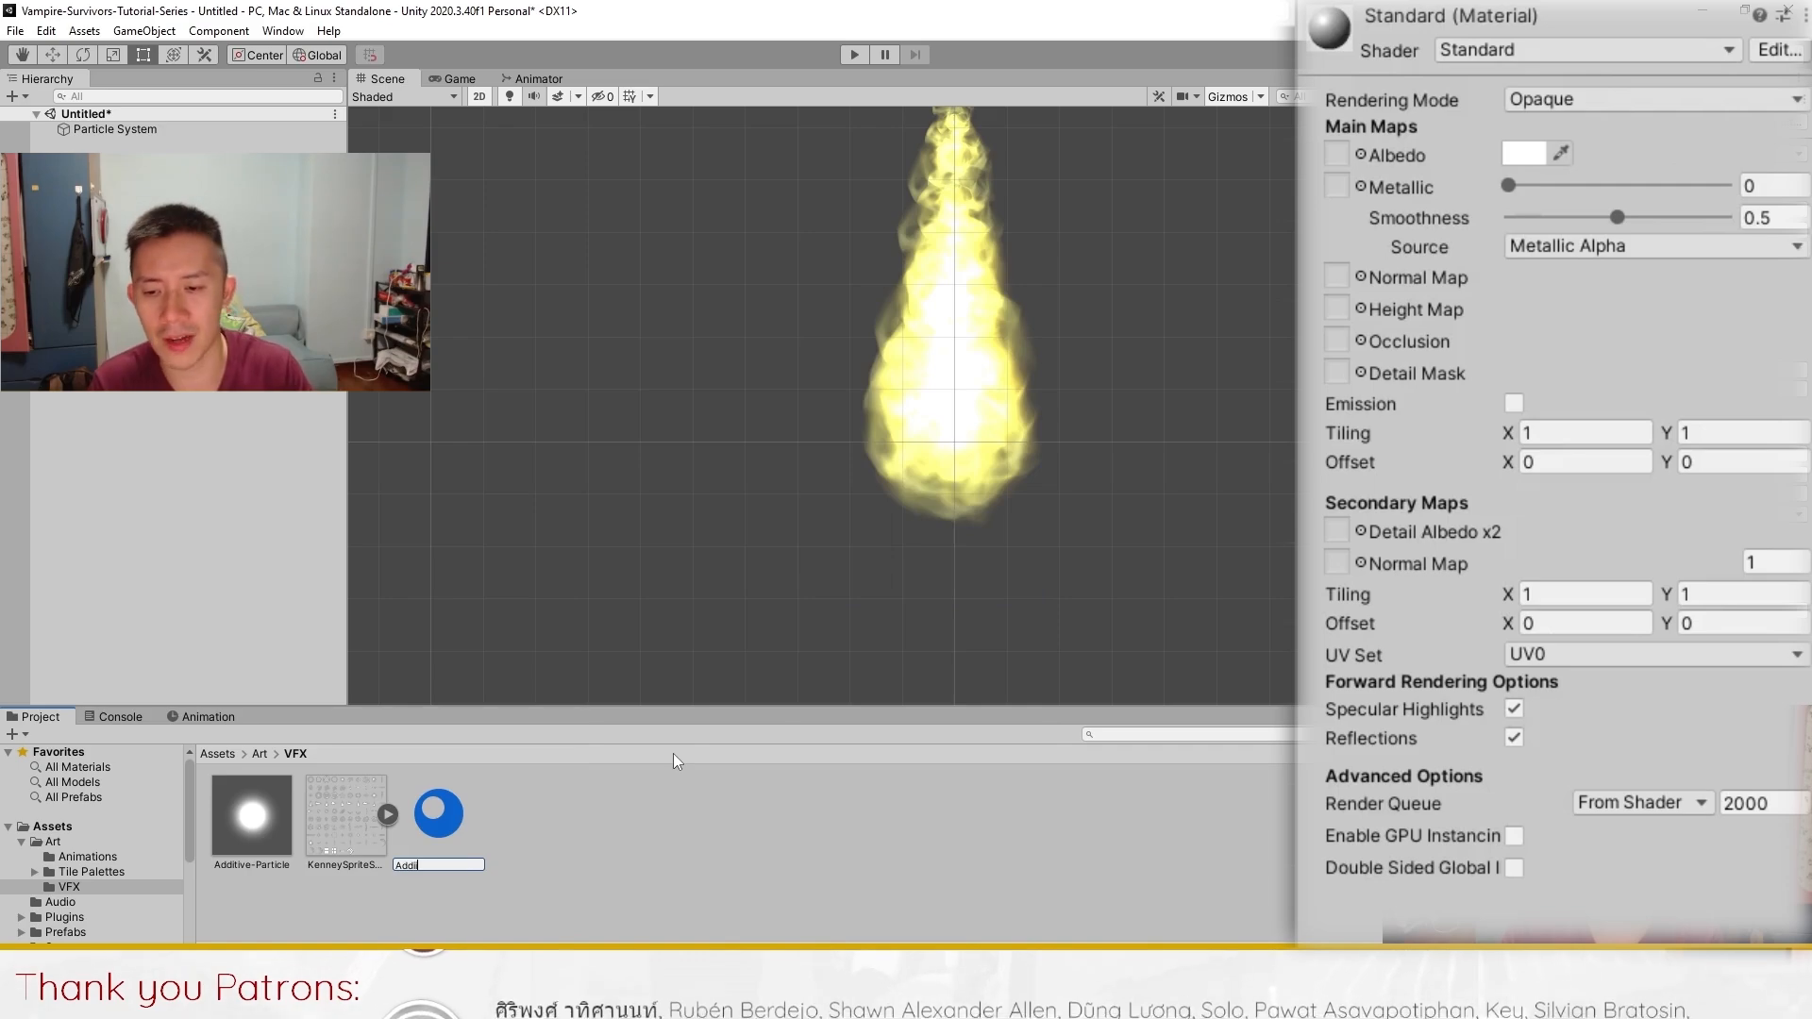
text(tive Particle)
key(Return)
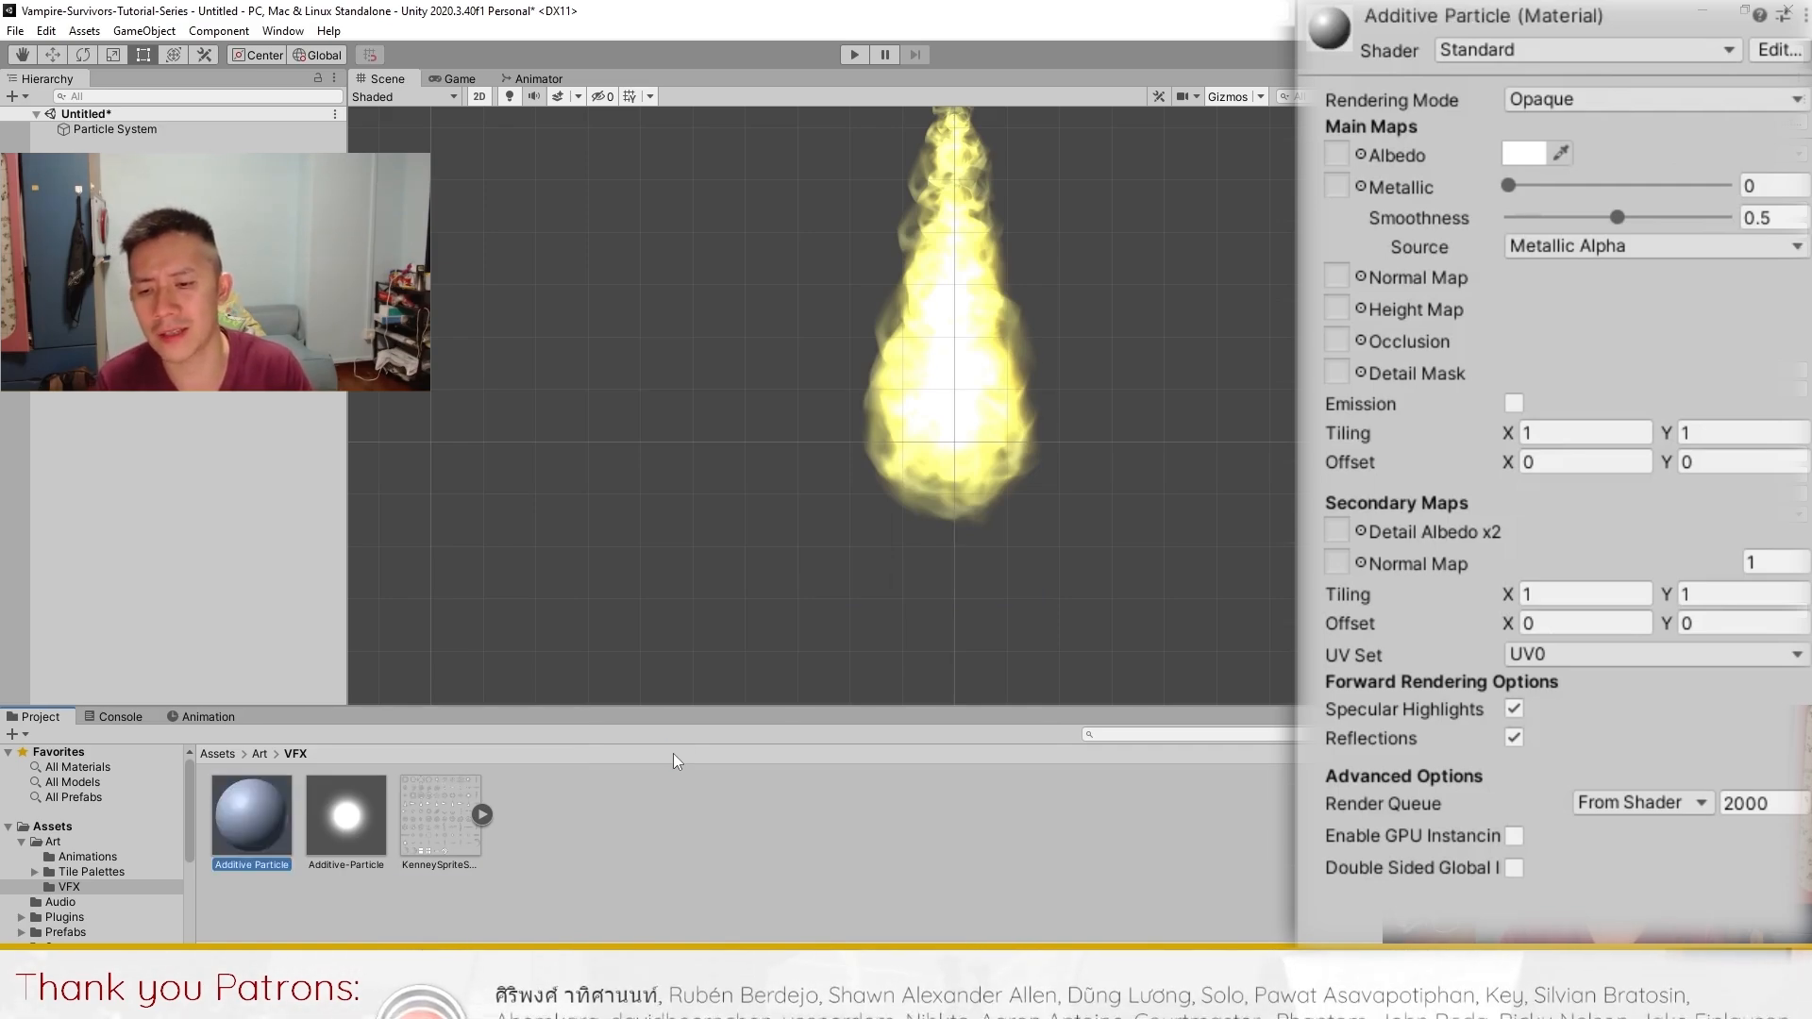
- Give the new material the Particles/Standard Unlit shader, with both Rendering Mode and Color Mode set to Additive
click(1585, 50)
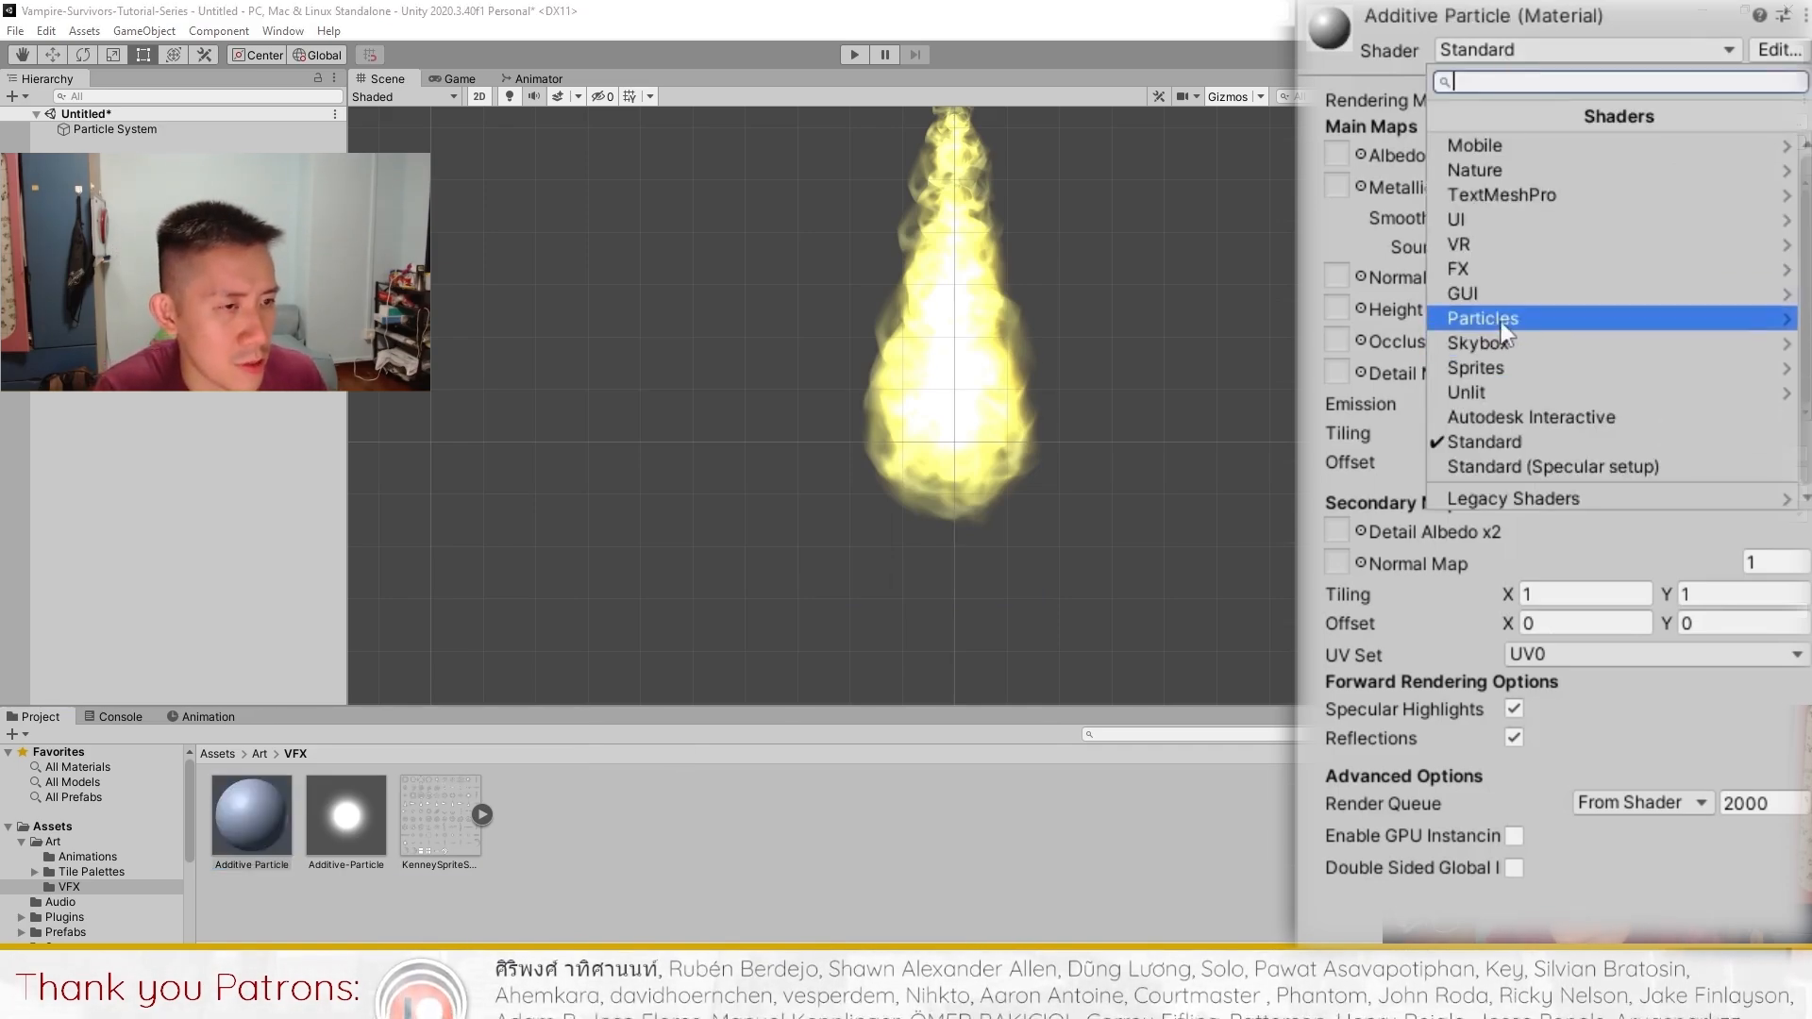
click(1500, 321)
click(1506, 161)
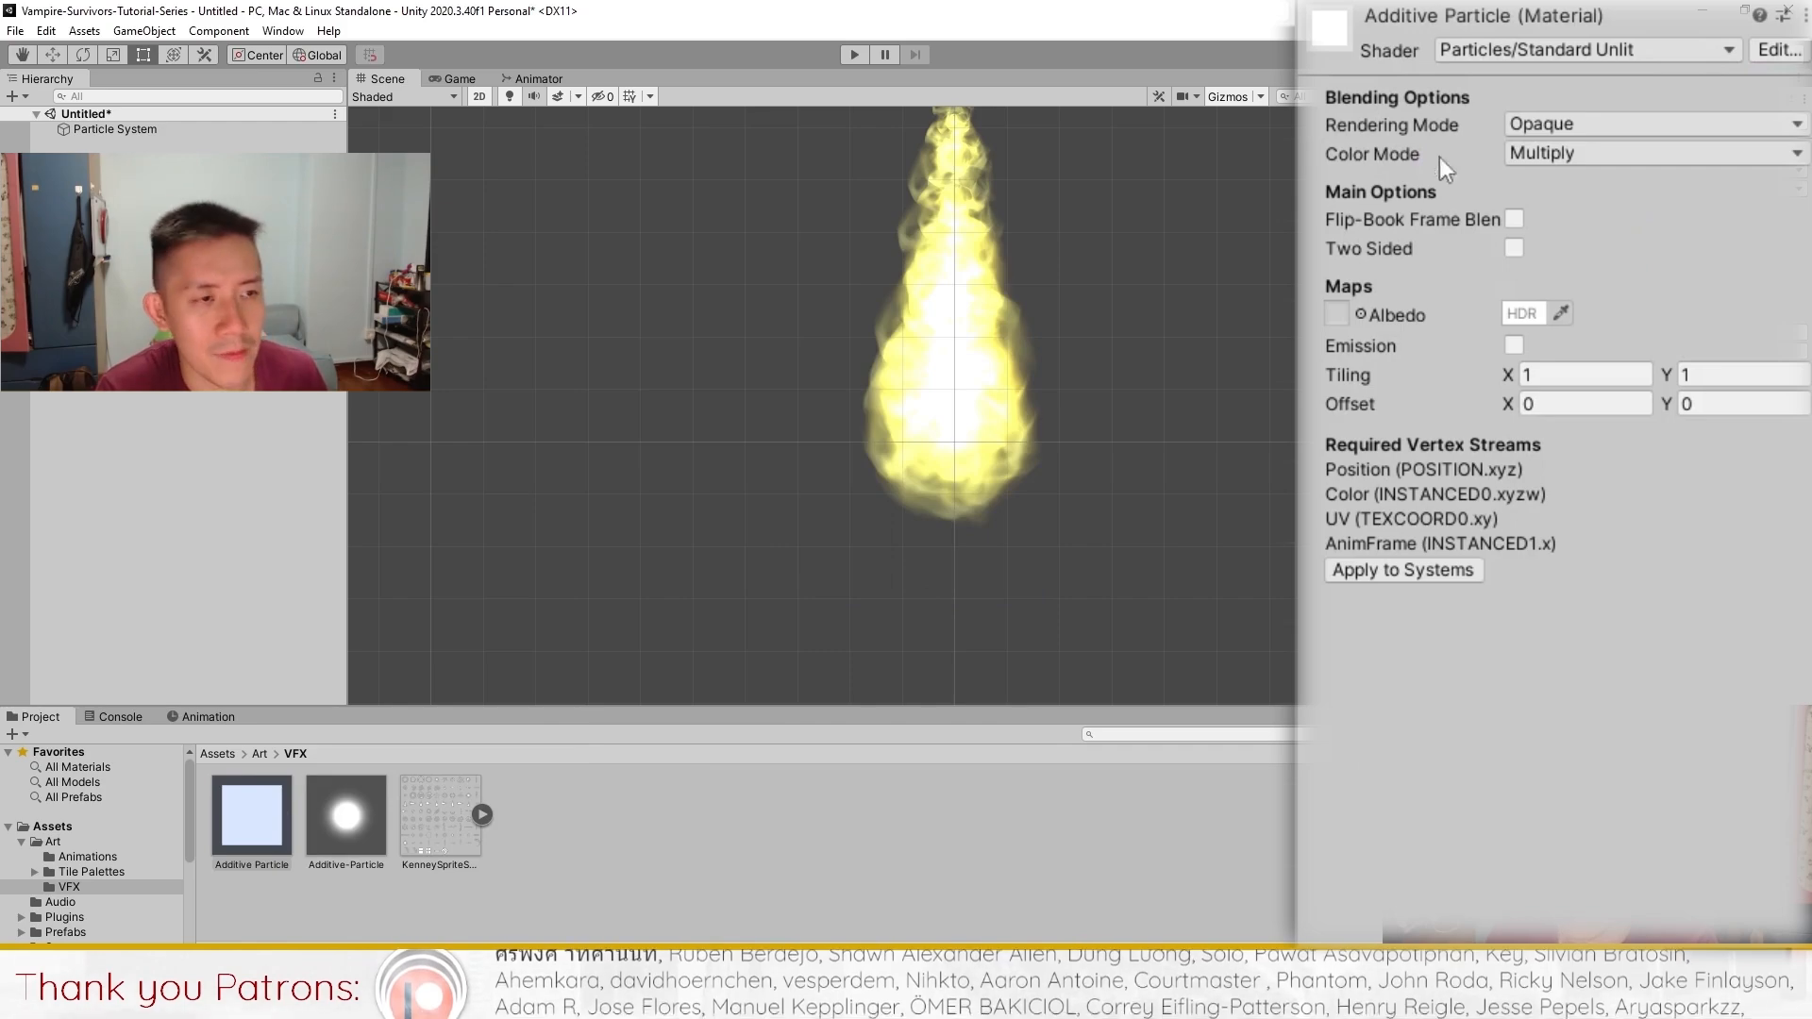
click(1574, 125)
click(1581, 286)
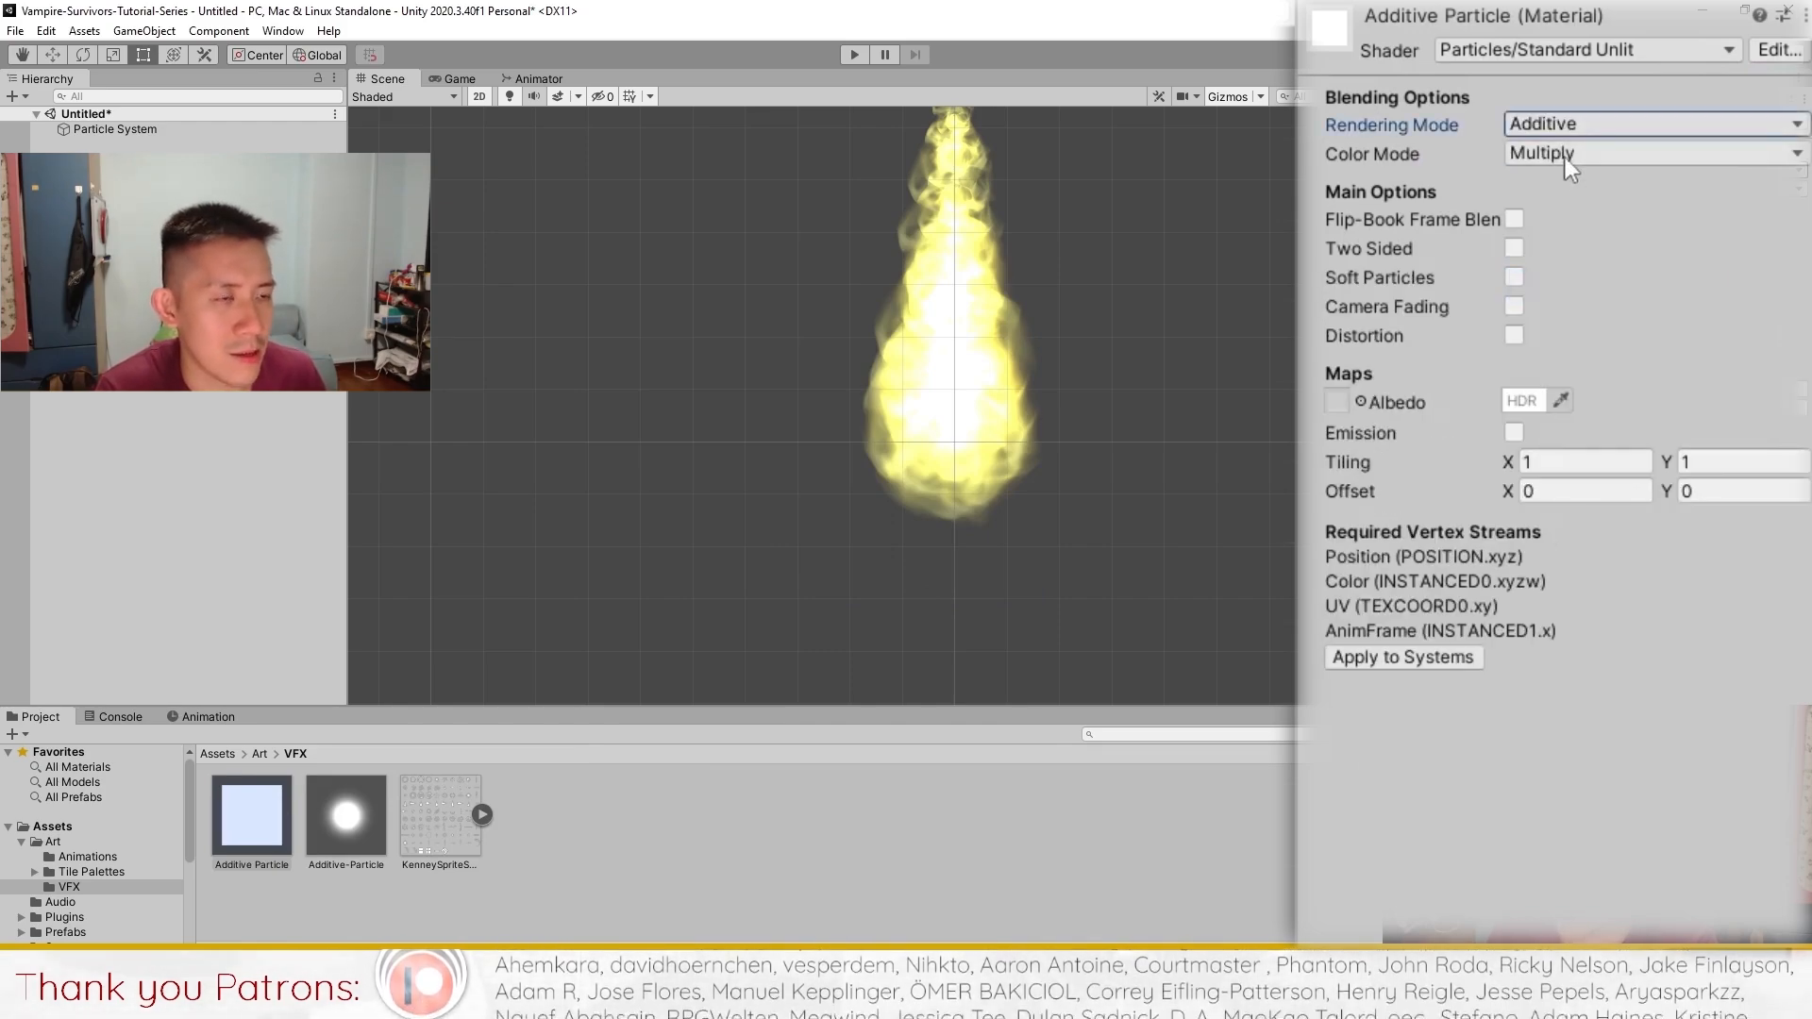
click(1564, 155)
click(1583, 221)
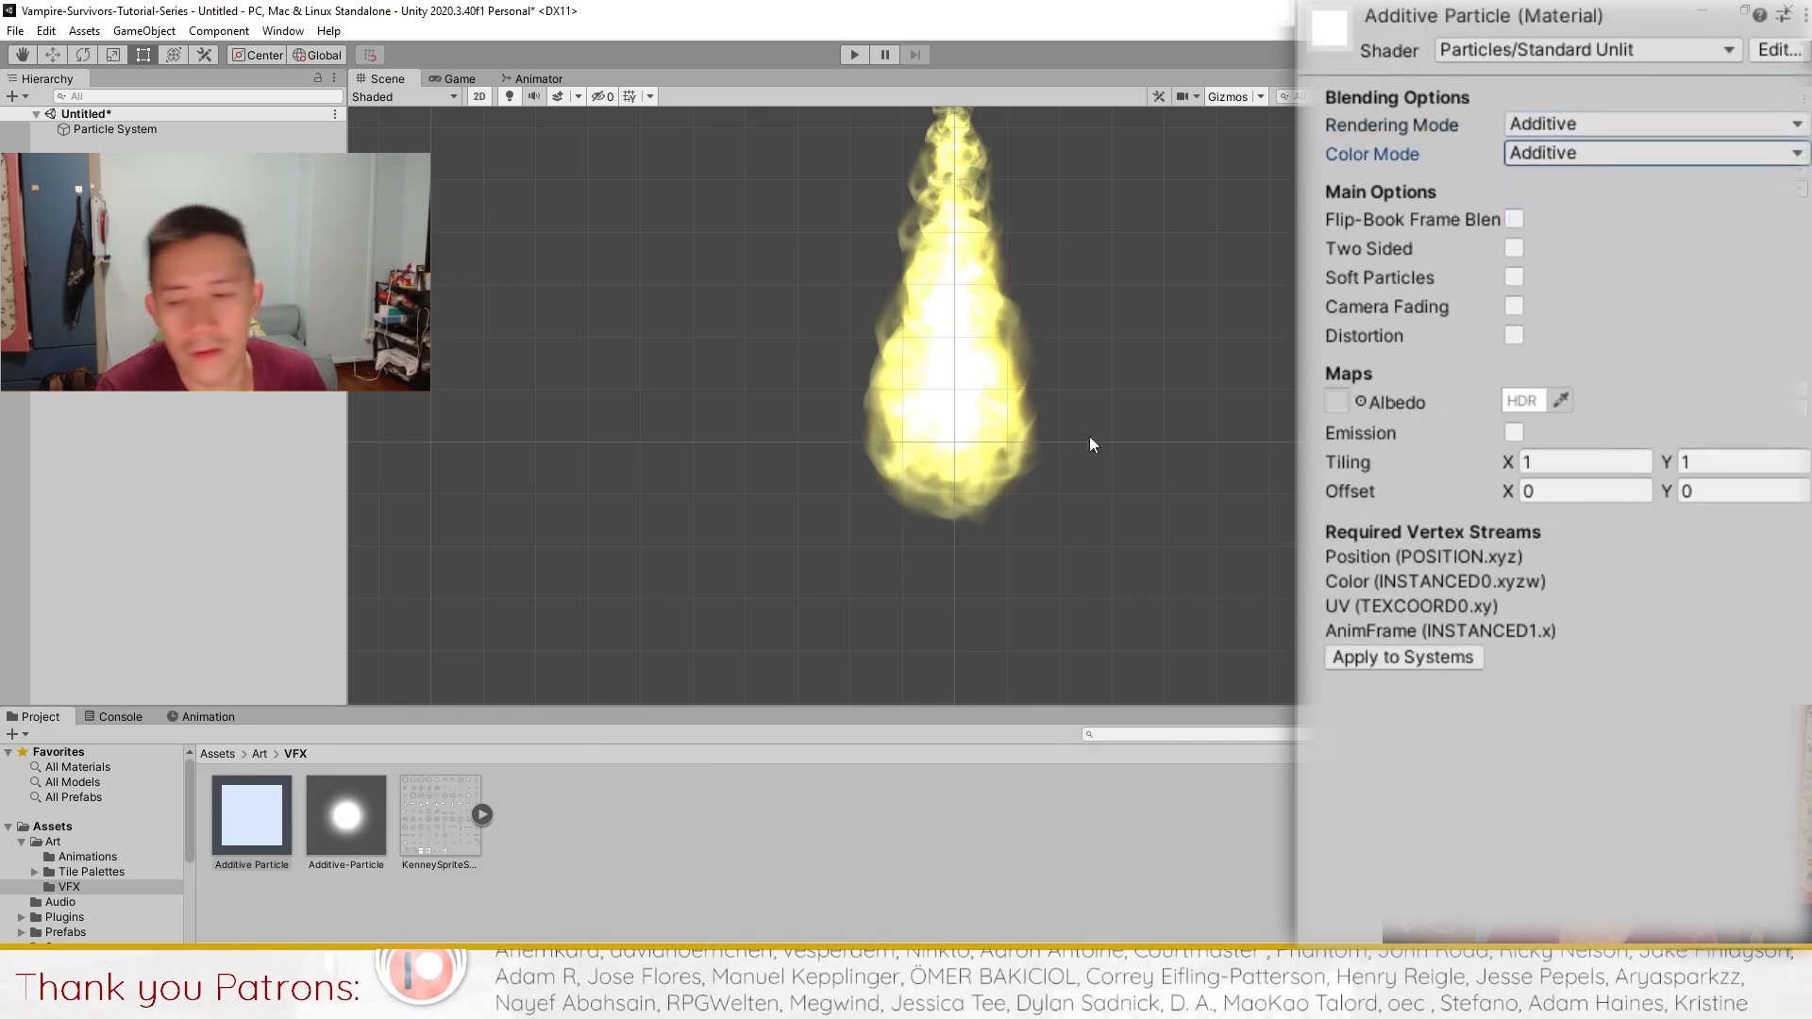
- Search the textures for "default" and assign the soft round particle texture to the material's Albedo map
click(1366, 400)
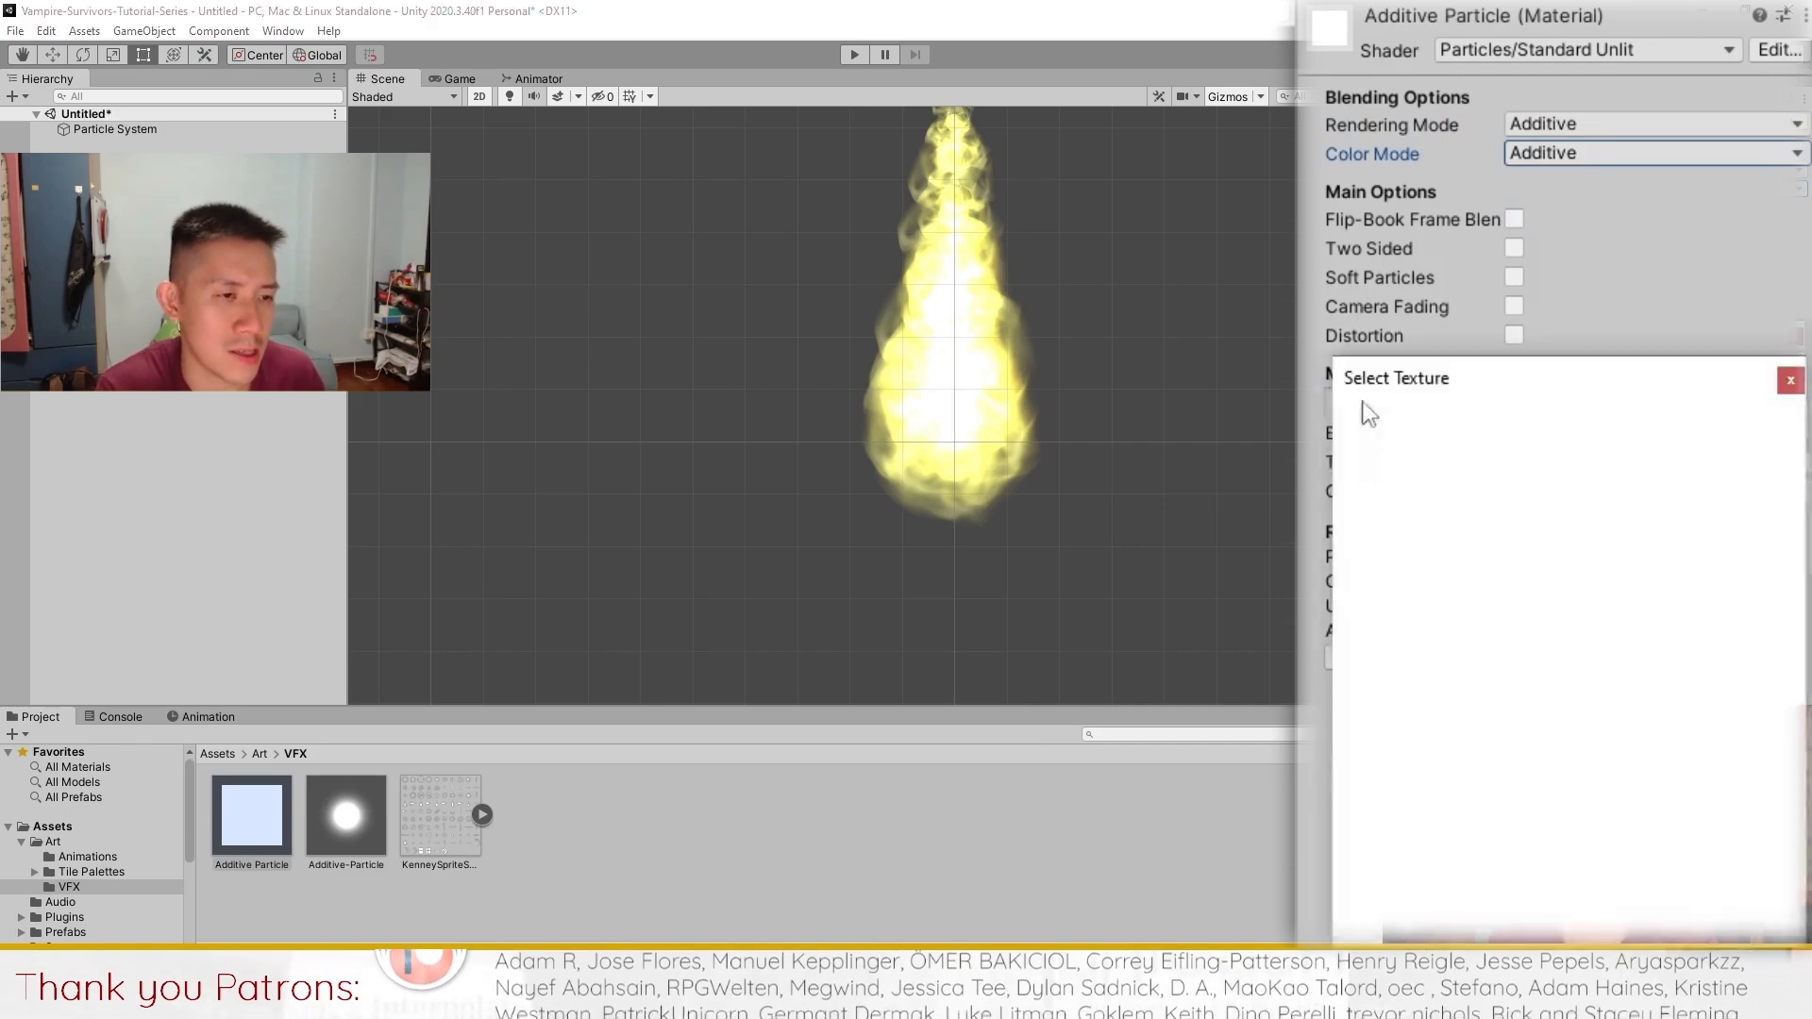
scroll(1670, 660, down, 5)
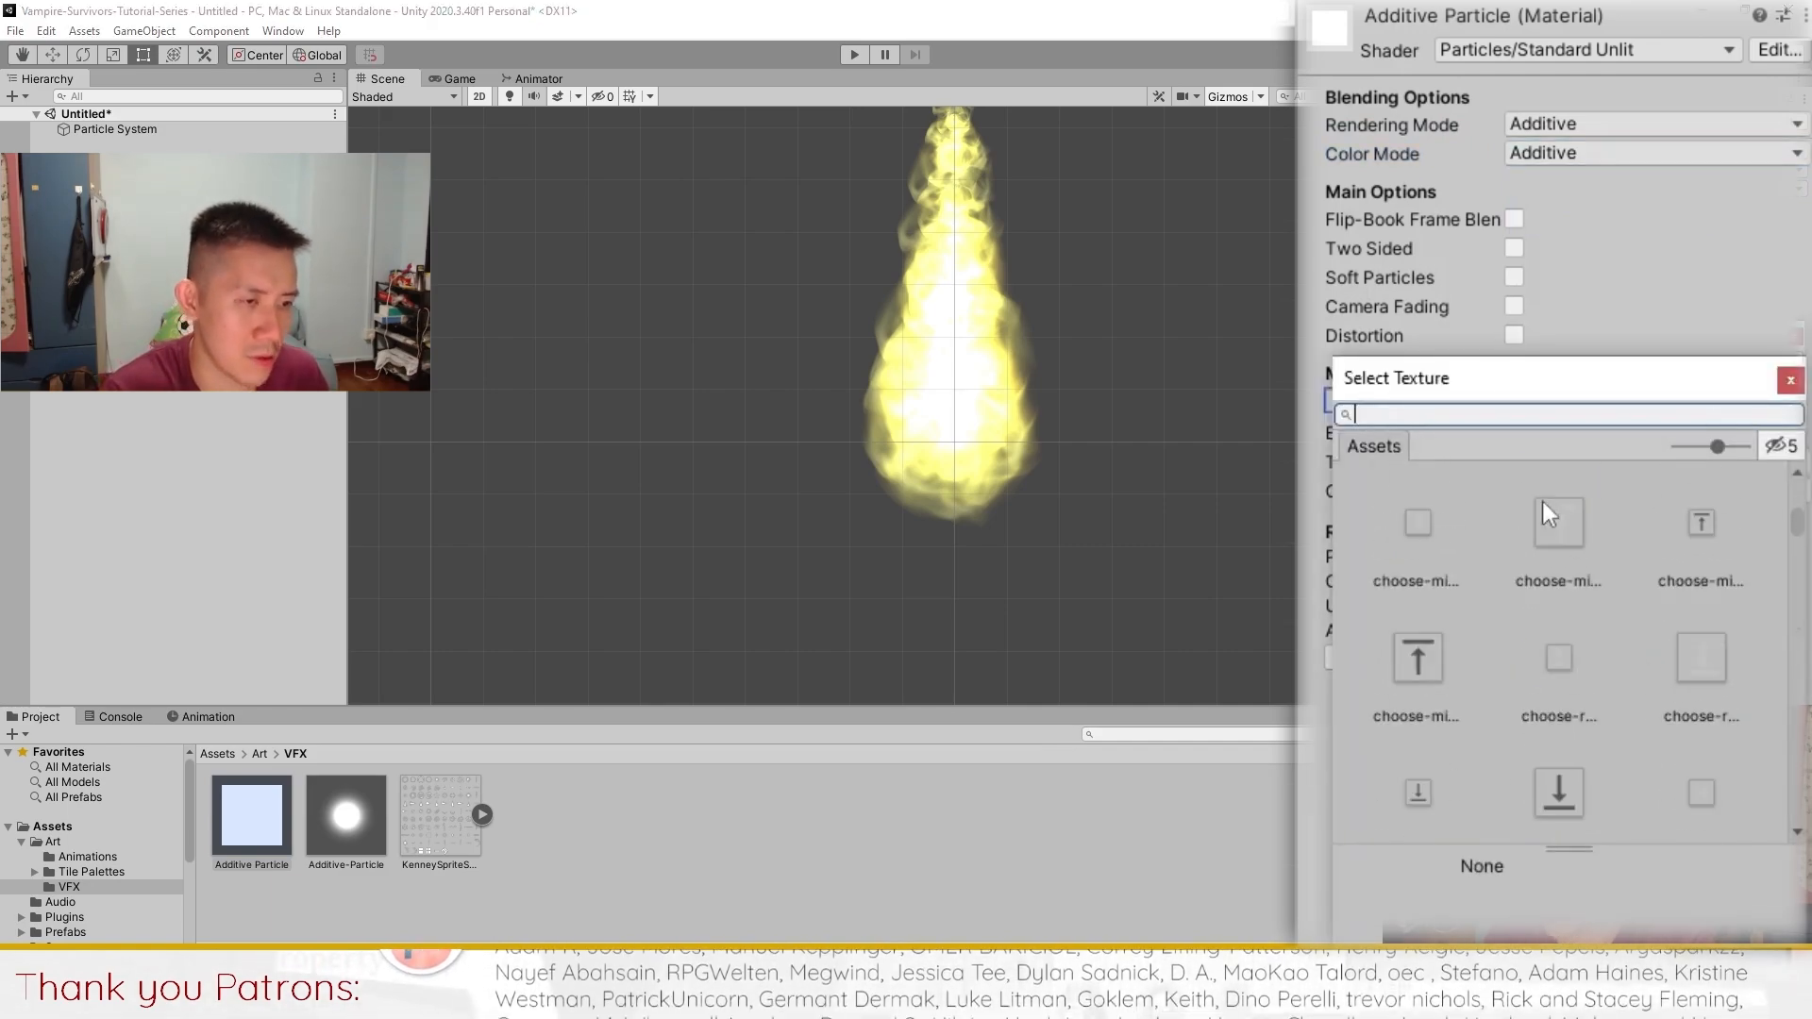
text(default)
click(1736, 524)
click(1790, 381)
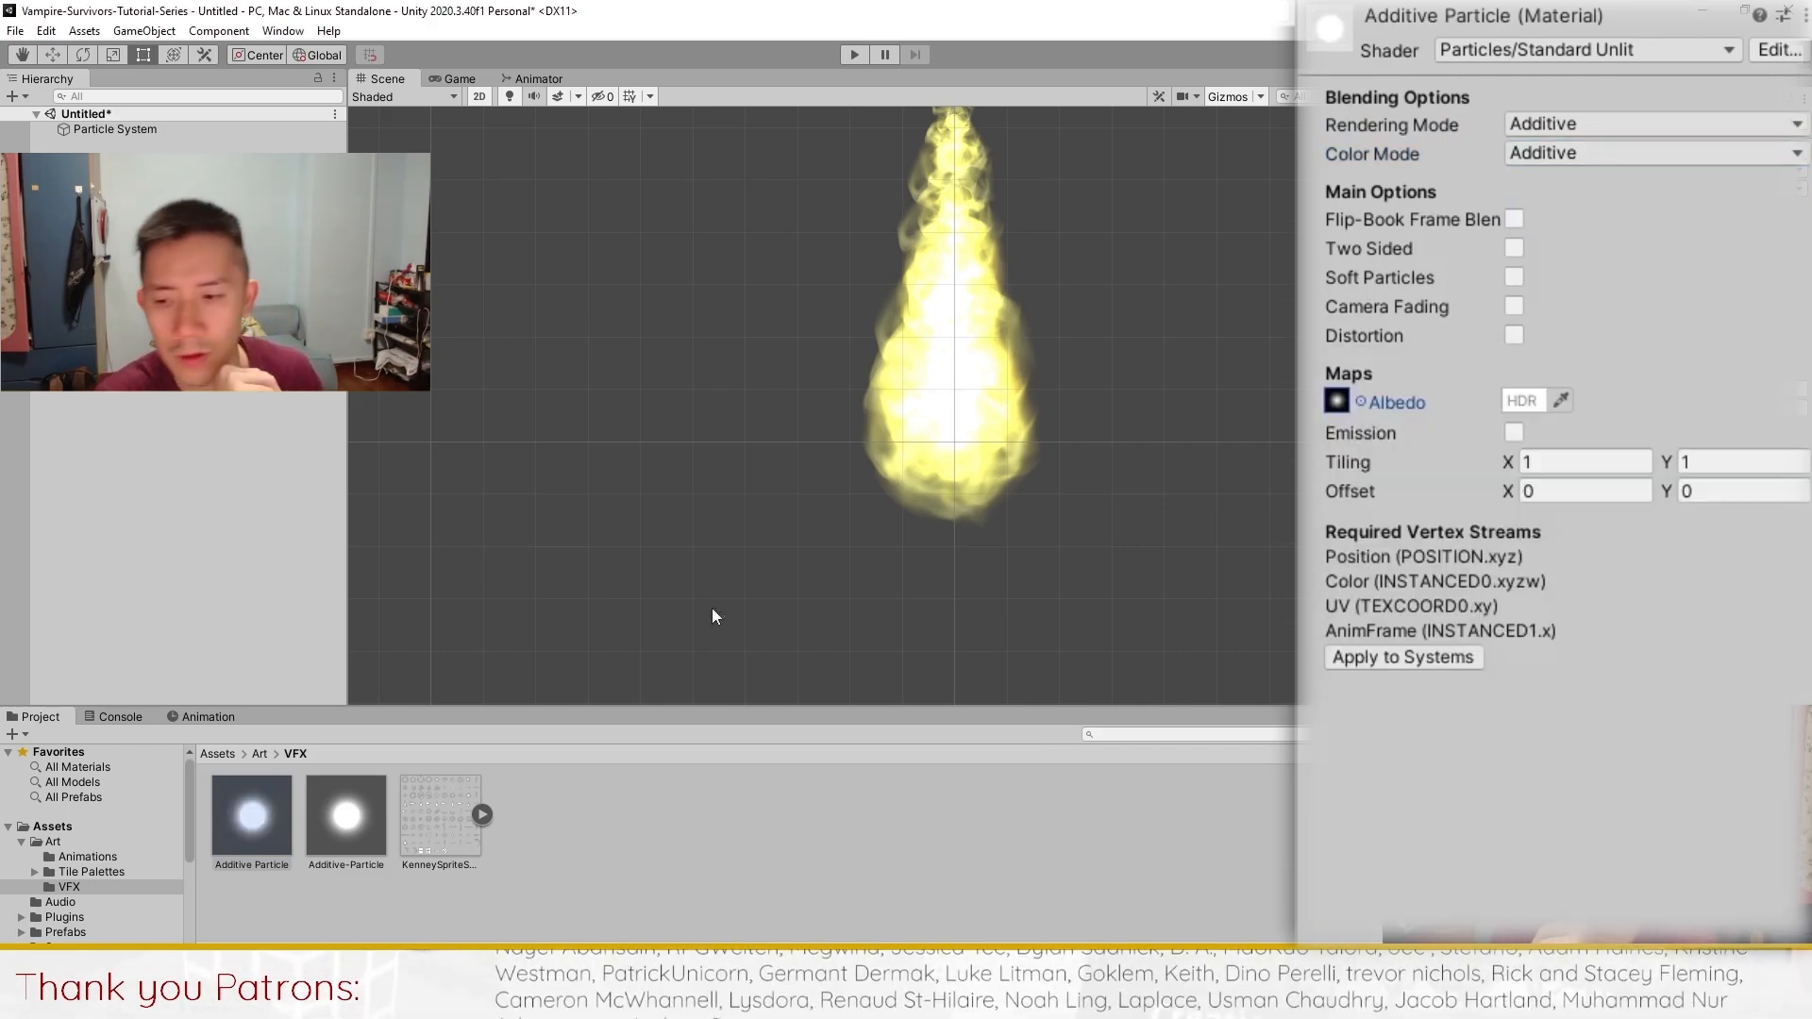
- Assign the Additive Particle material to the Renderer module of the Particle System
click(123, 129)
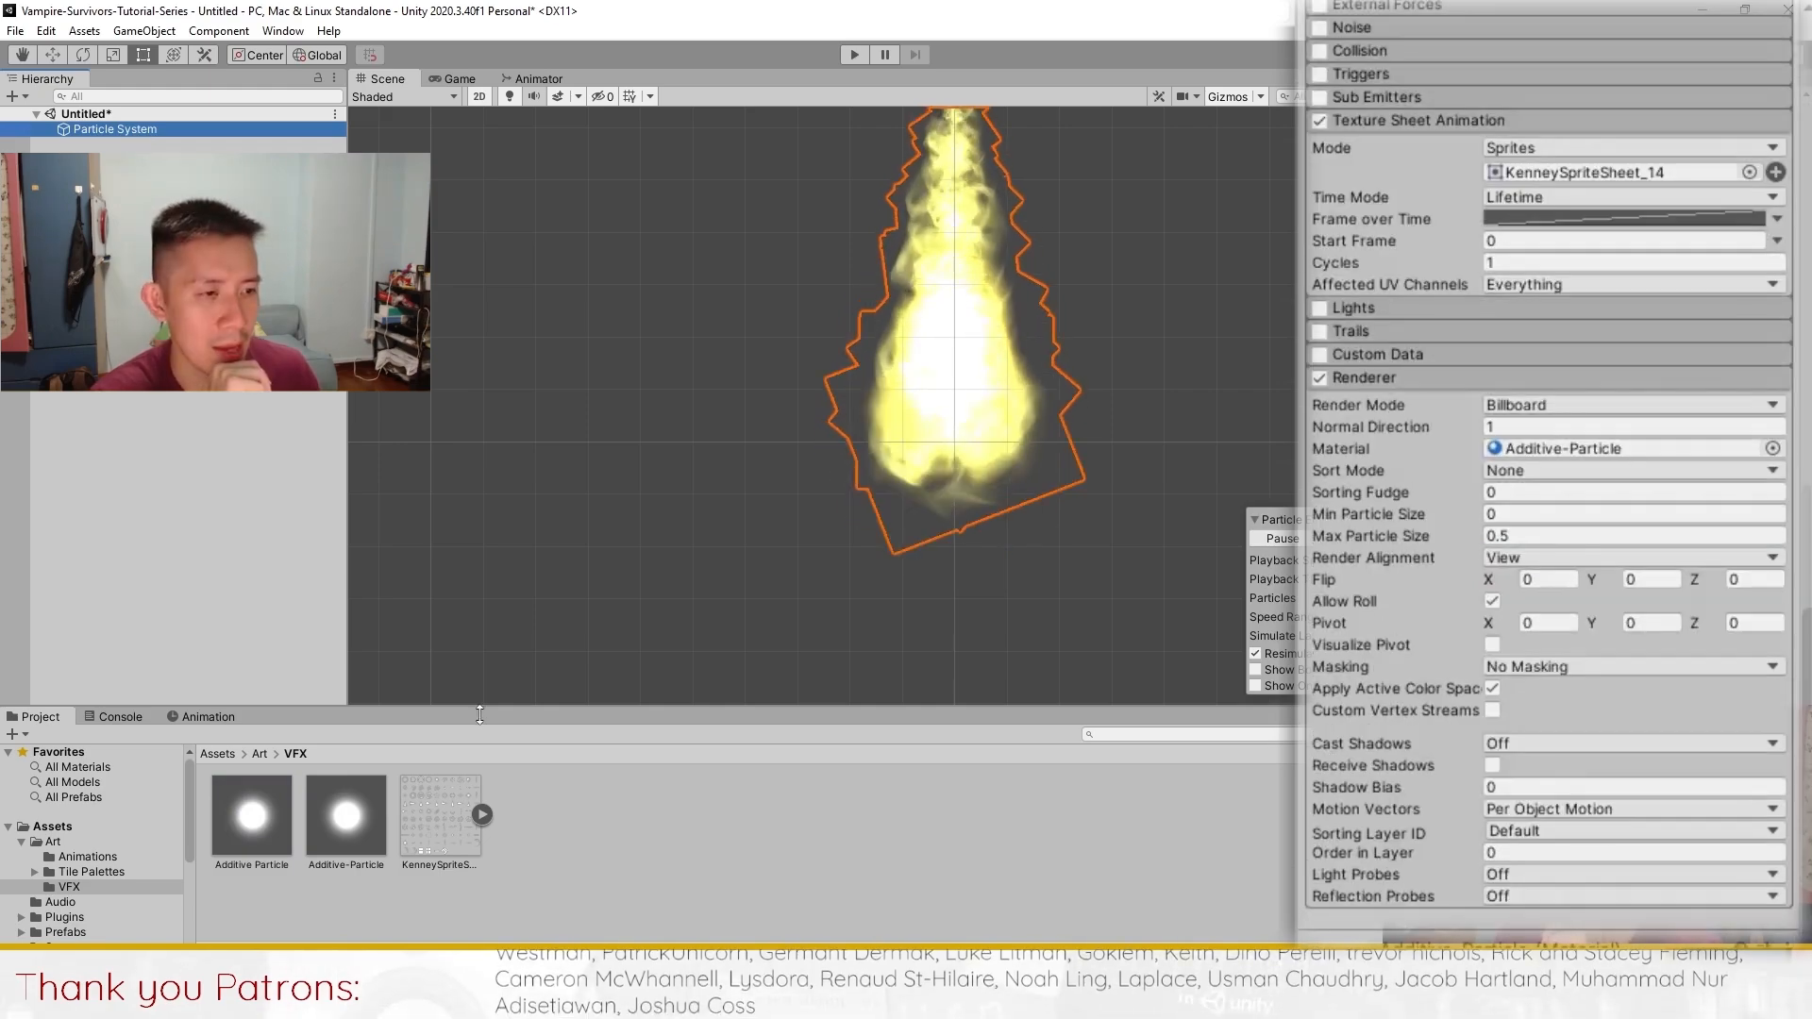
drag(252, 814, 1576, 449)
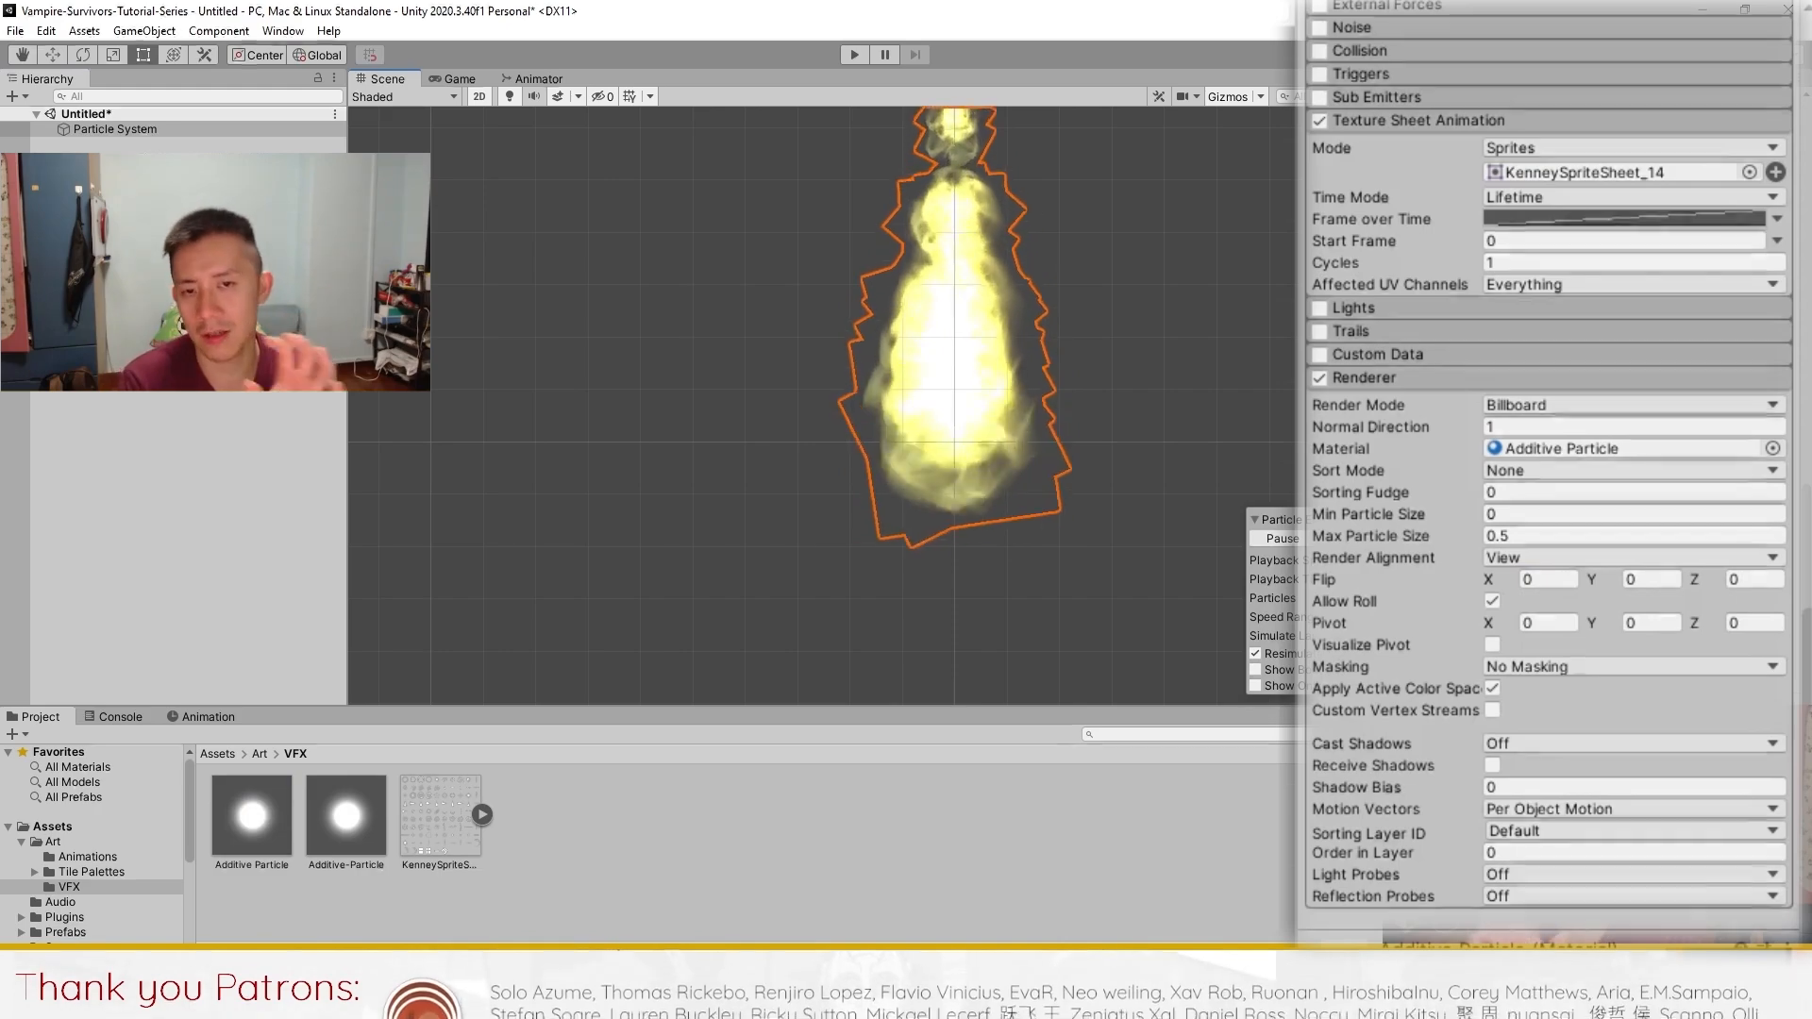
- Set the particle system's Start Color to red (FF1700)
scroll(1548, 406, up, 5)
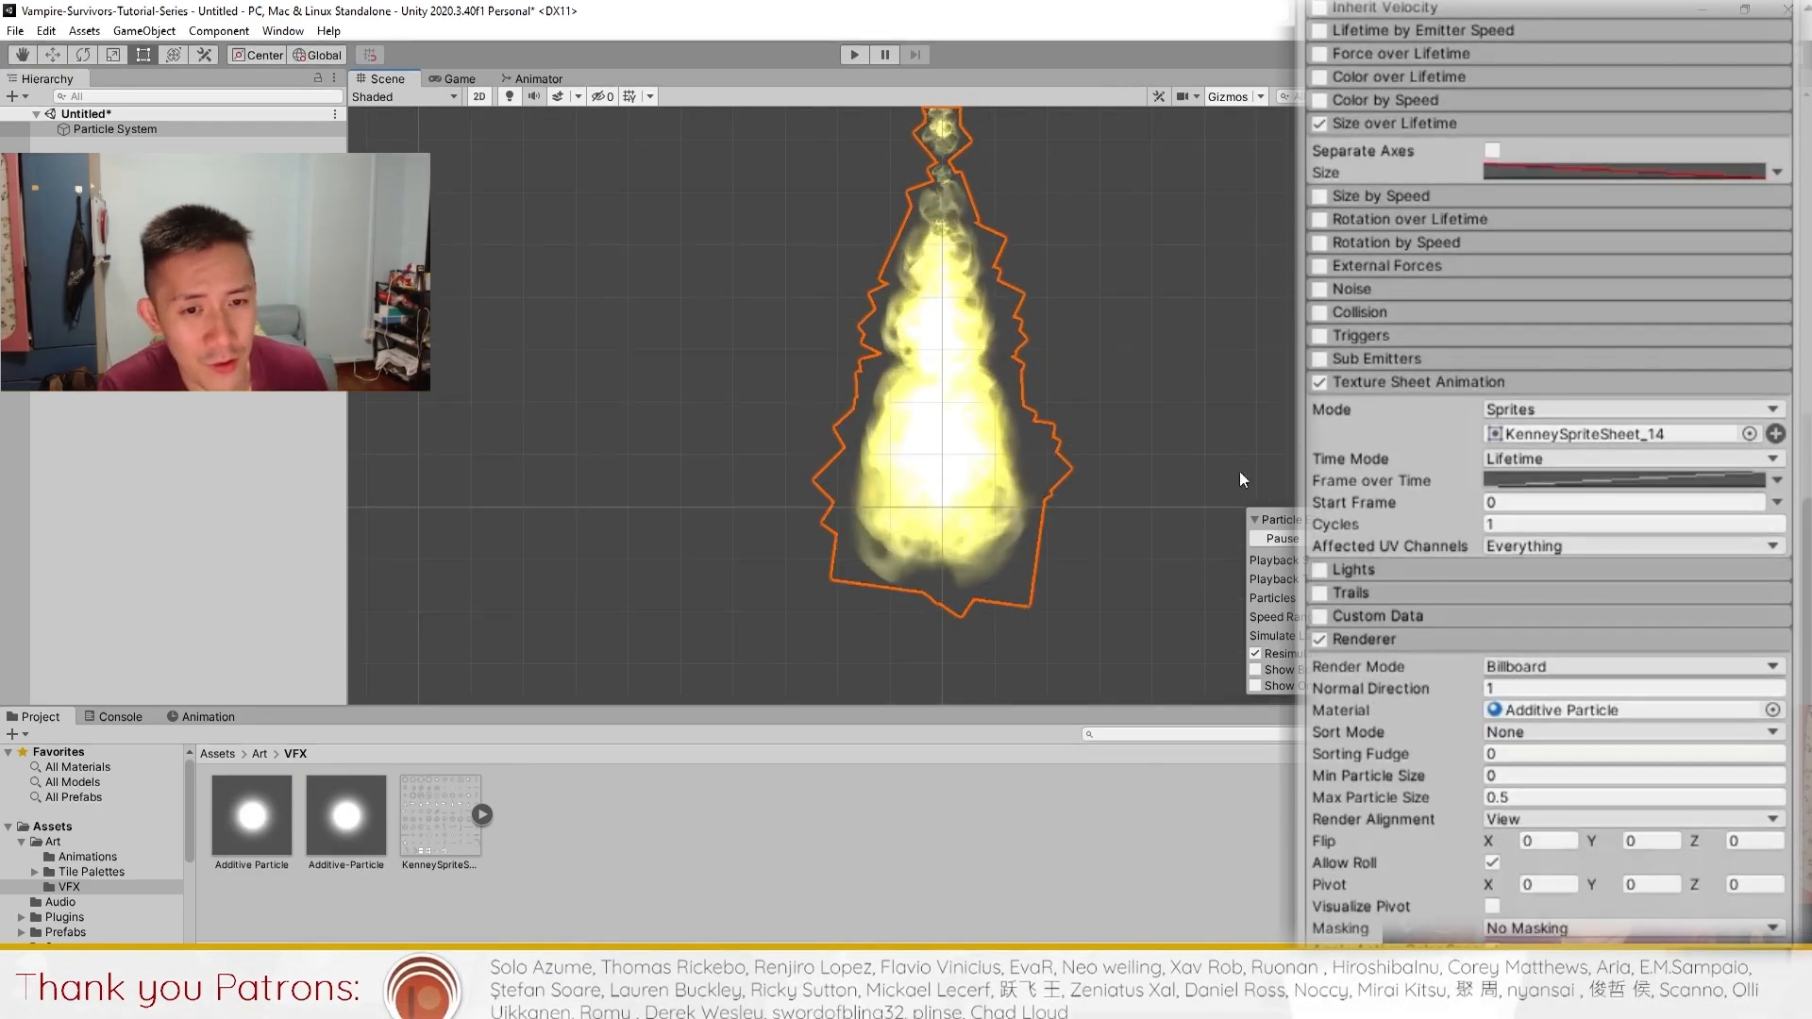
scroll(1689, 284, up, 15)
click(1704, 236)
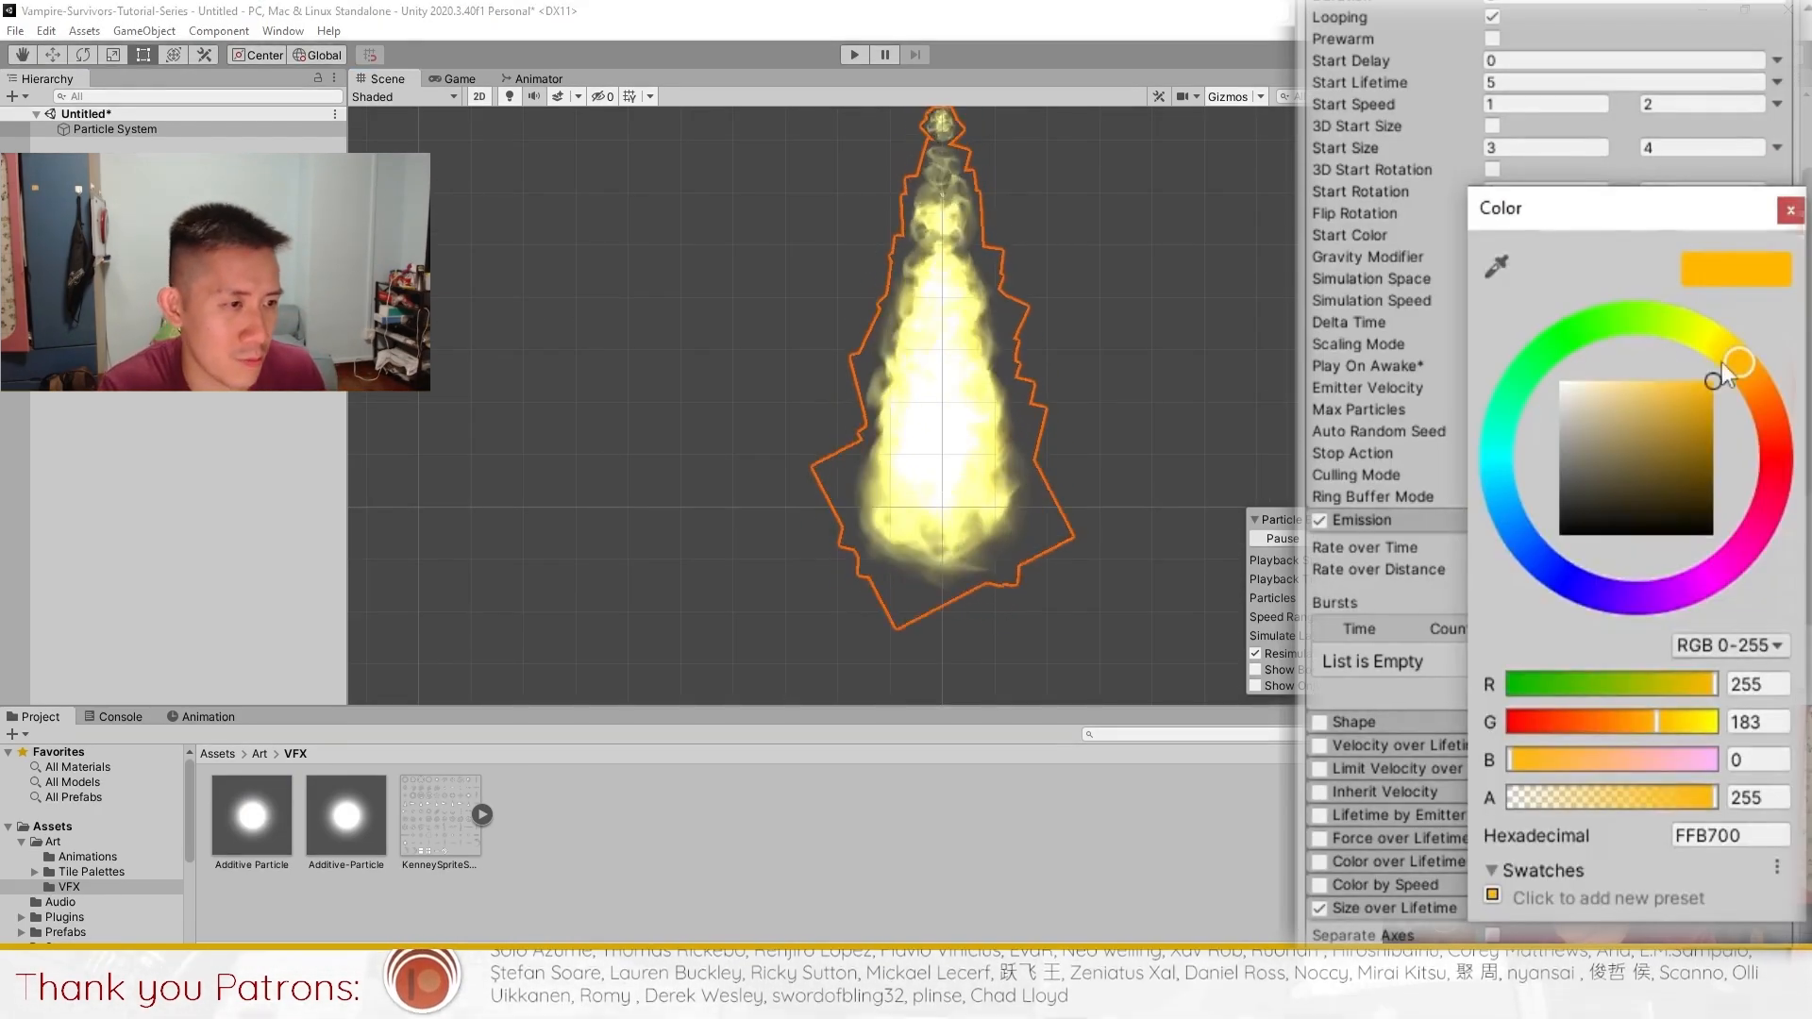
drag(1727, 370, 1776, 443)
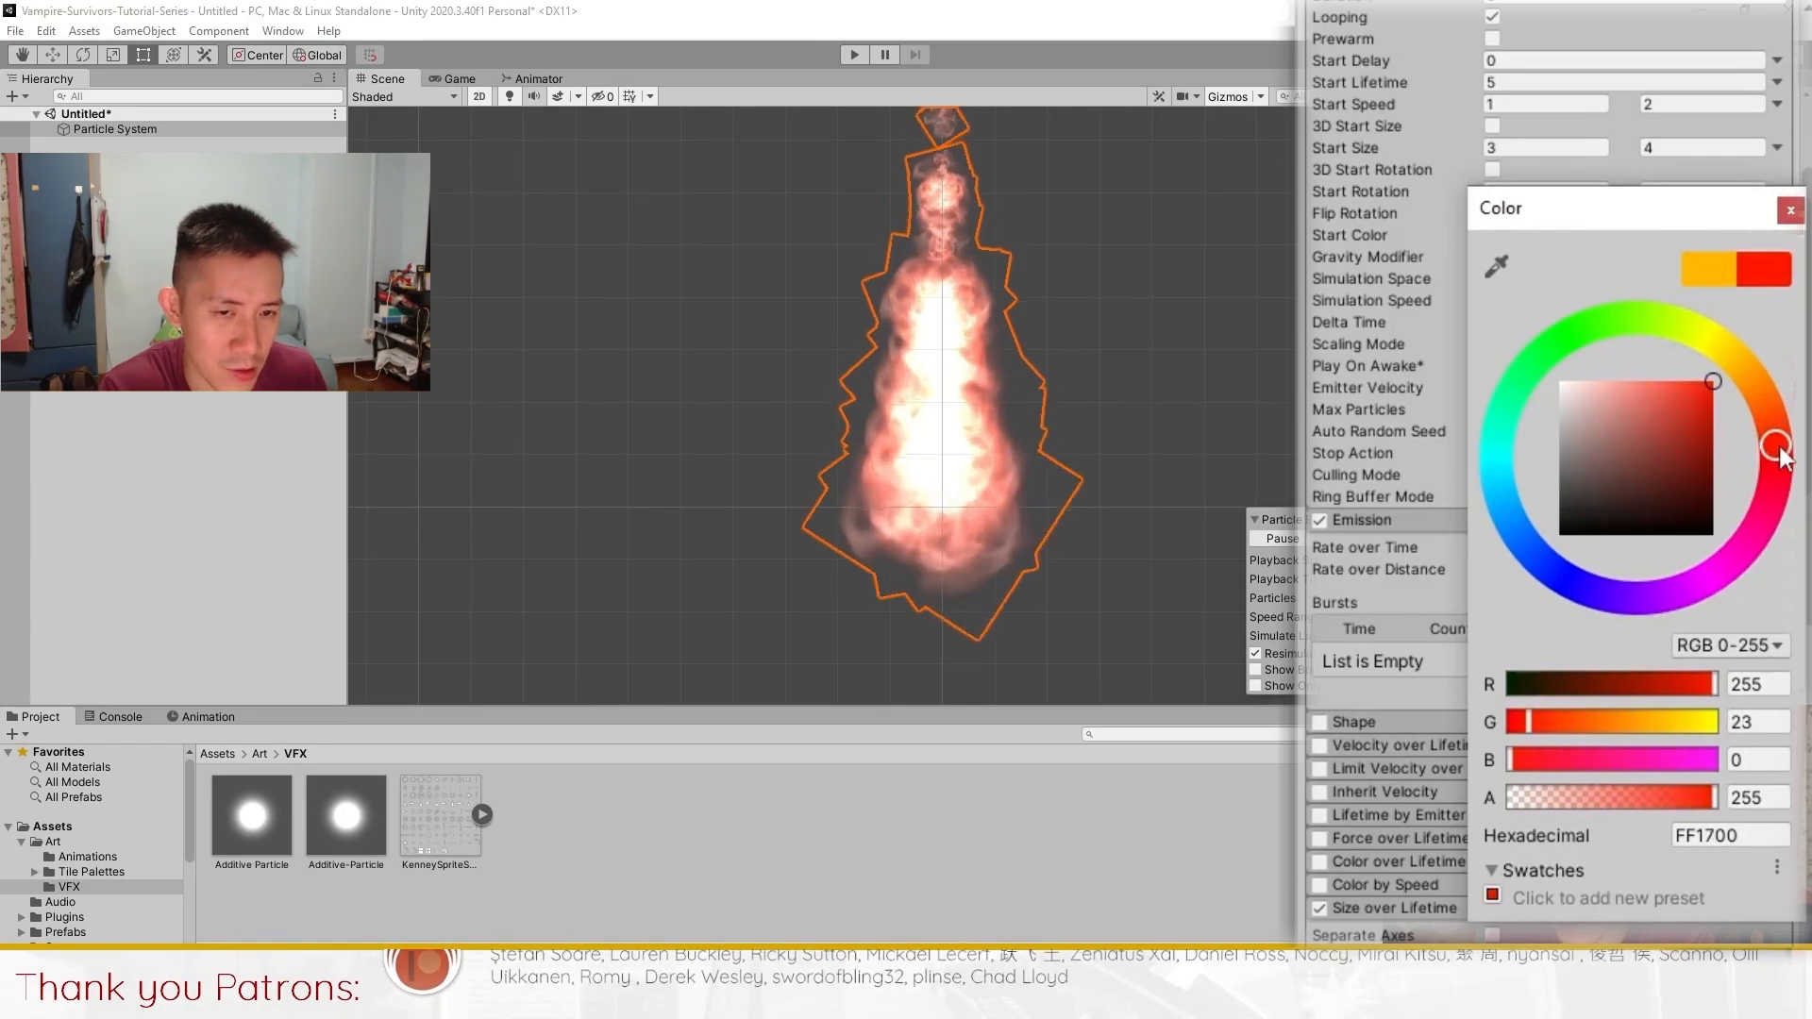
click(1790, 210)
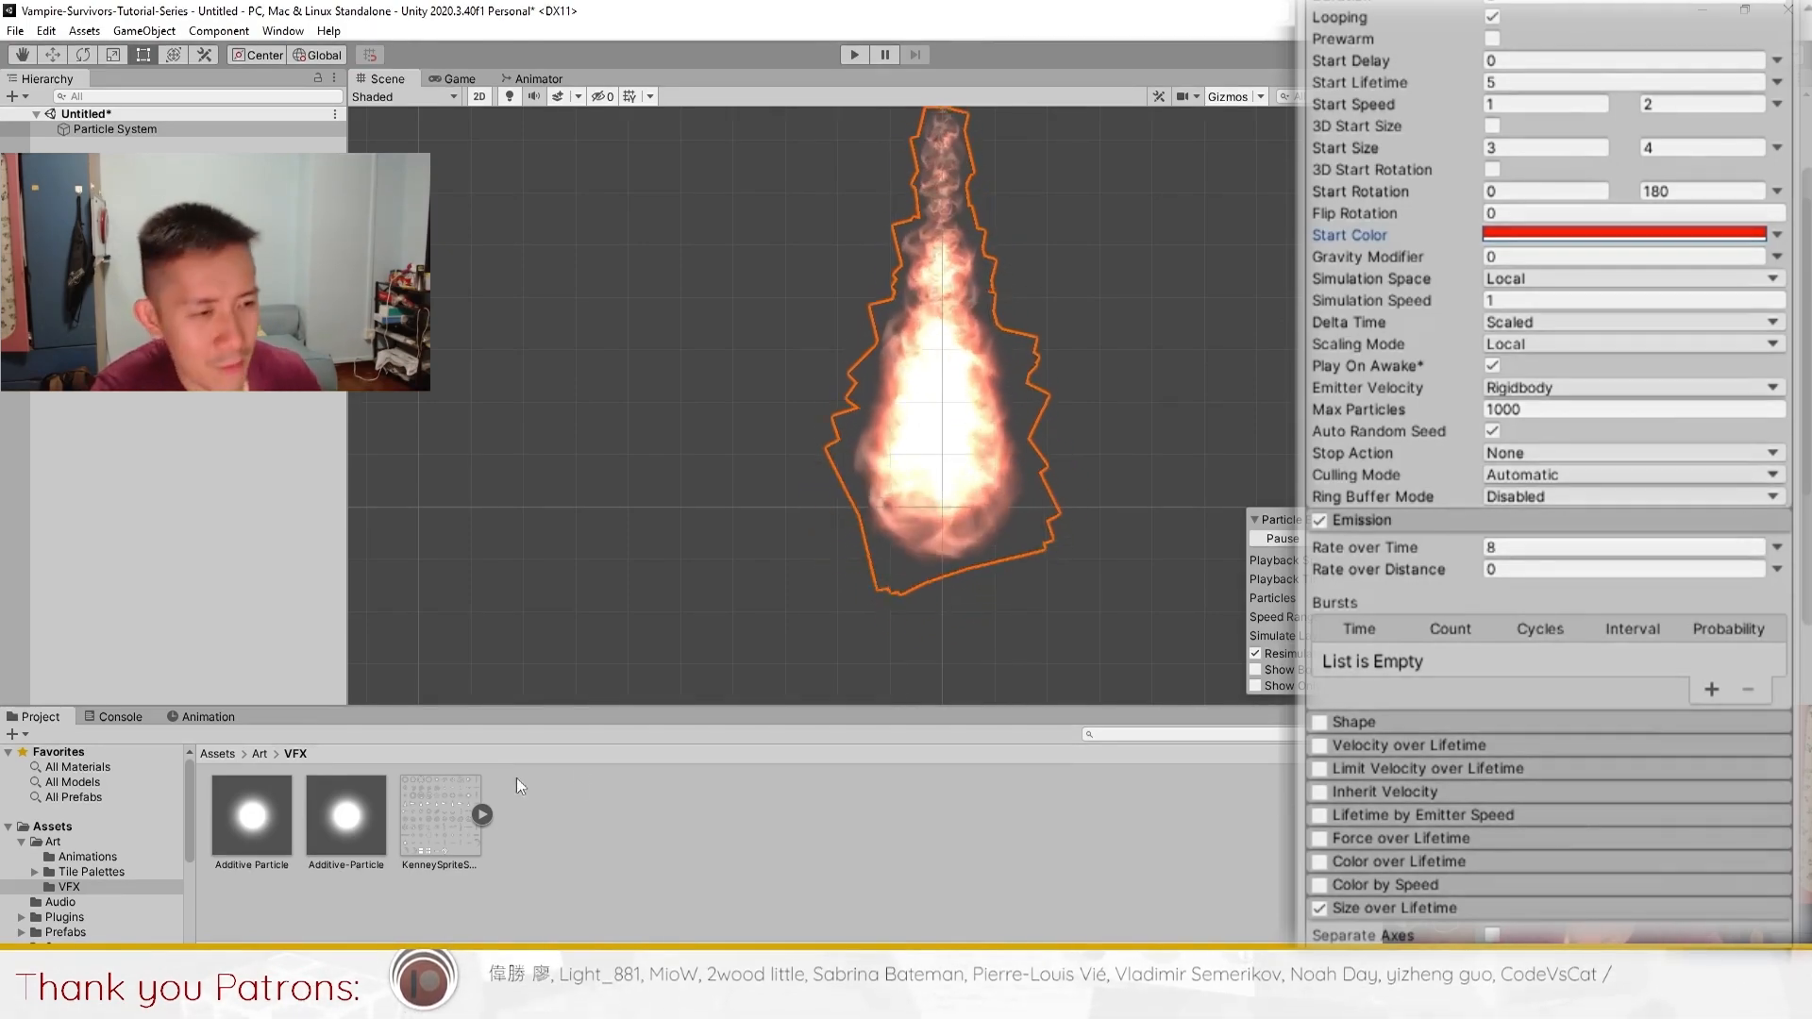
- Try light blue (00BEFF) as the particle system's Start Color and settle on black (000000)
click(481, 814)
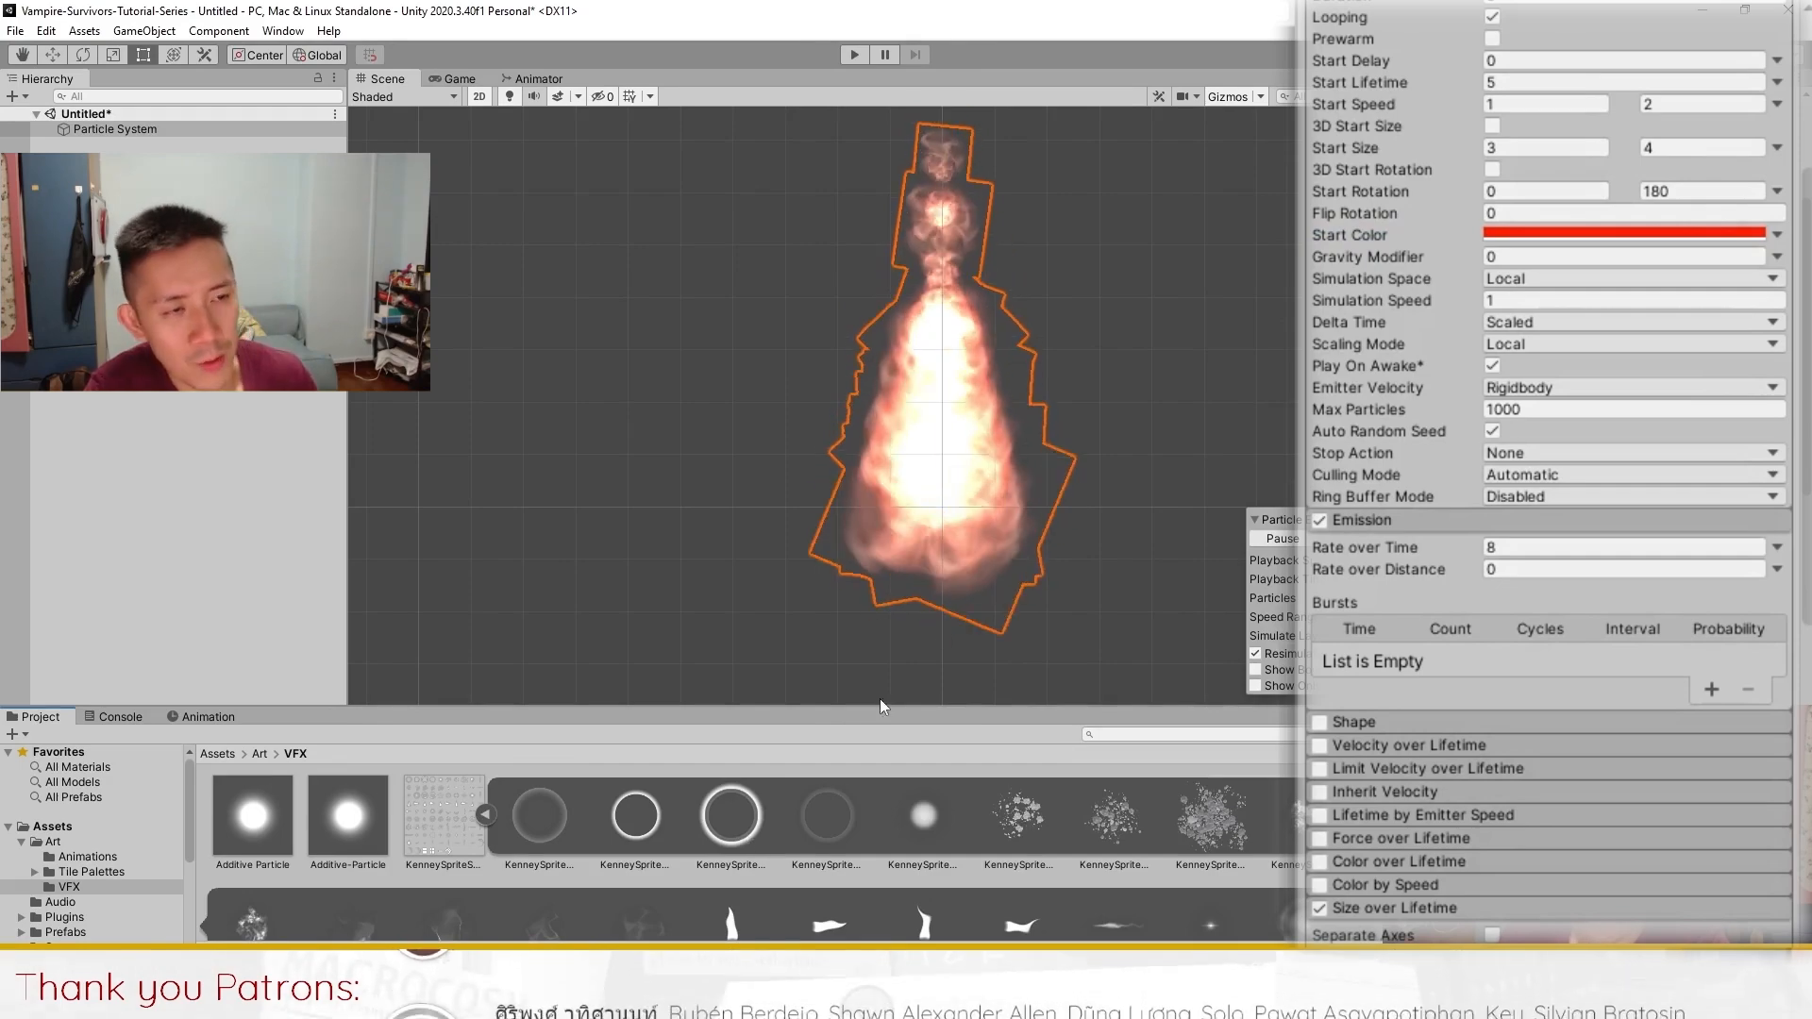
click(1534, 236)
drag(1615, 606, 1469, 510)
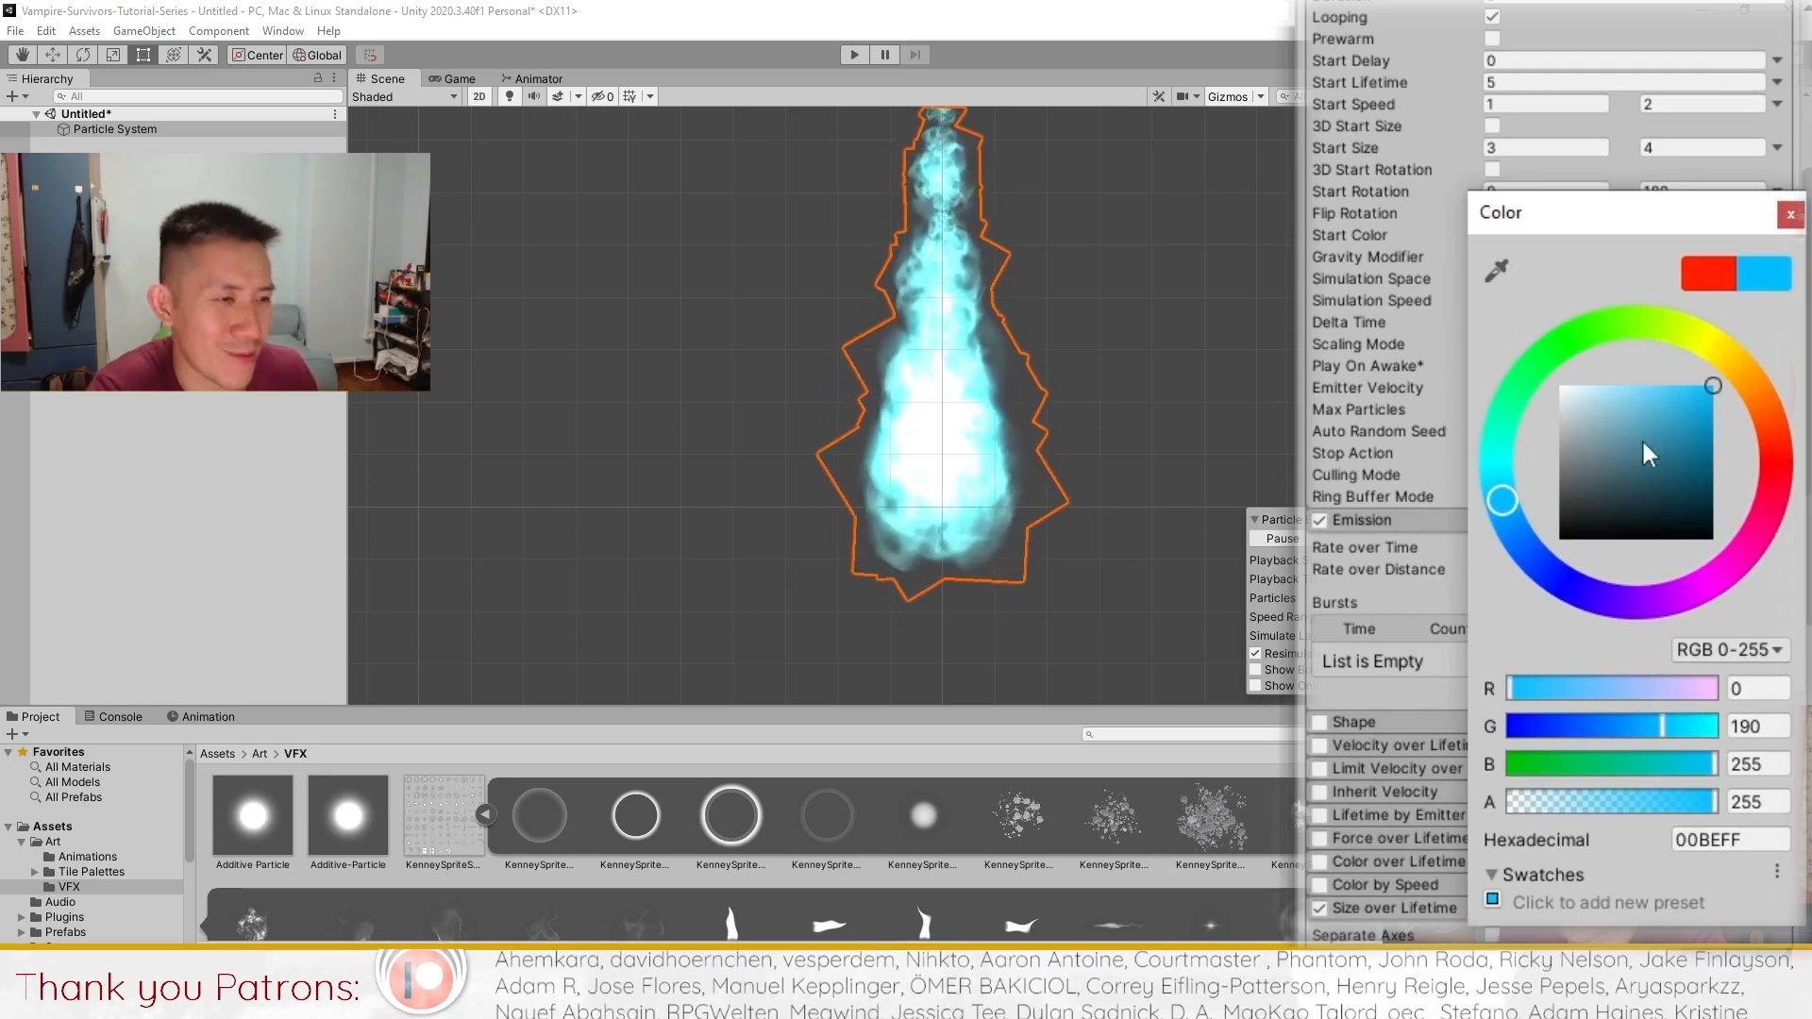
drag(1640, 438, 1506, 568)
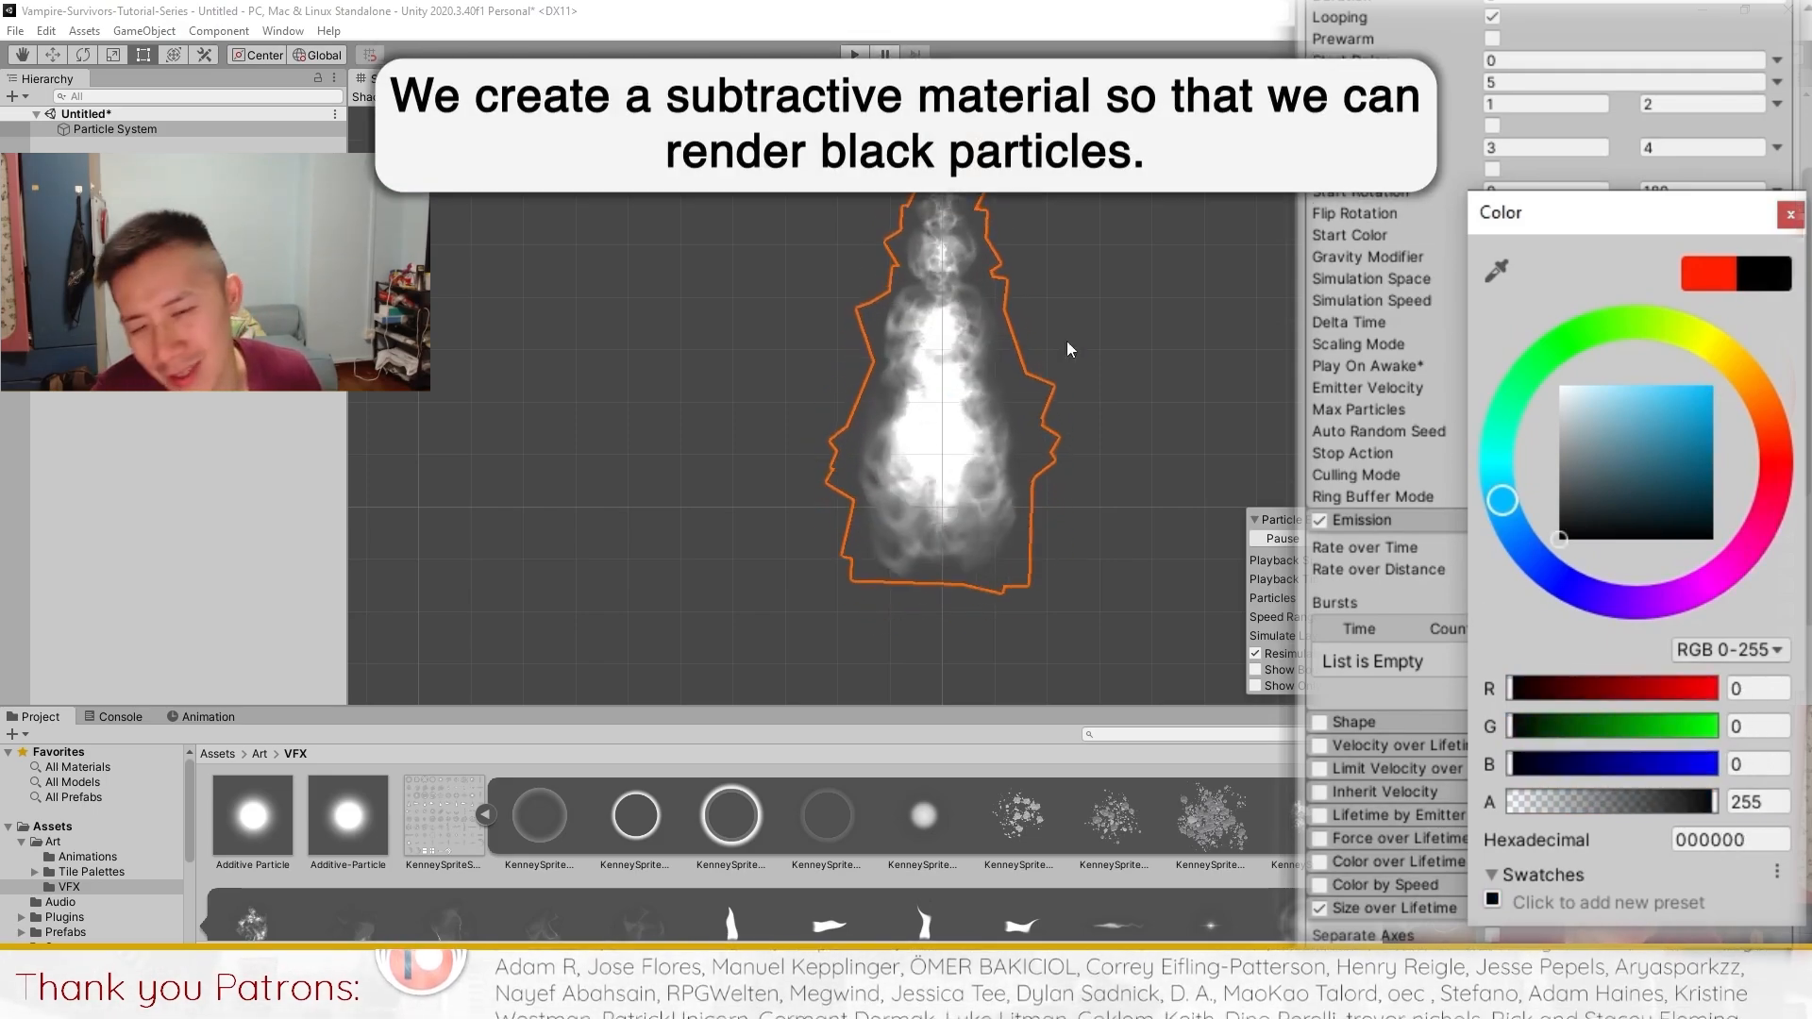
click(1800, 227)
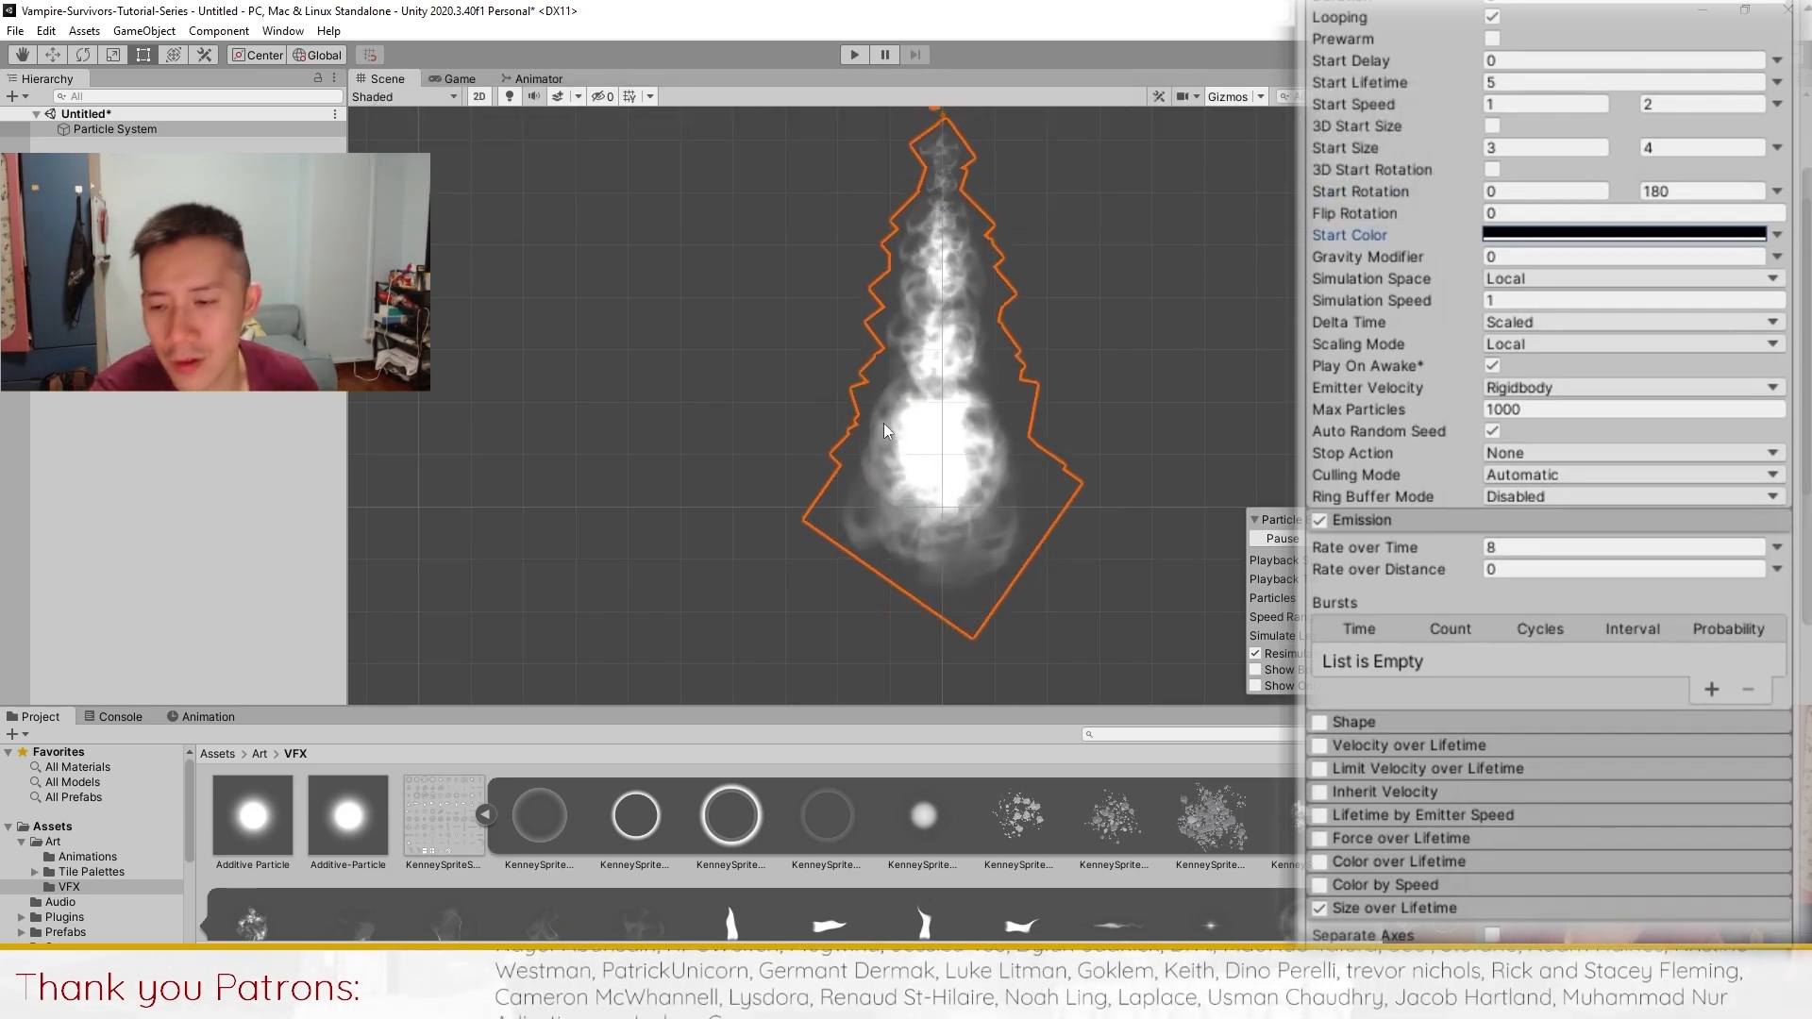
- Create a new material in the VFX folder
click(483, 813)
right_click(560, 817)
mouse_move(755, 327)
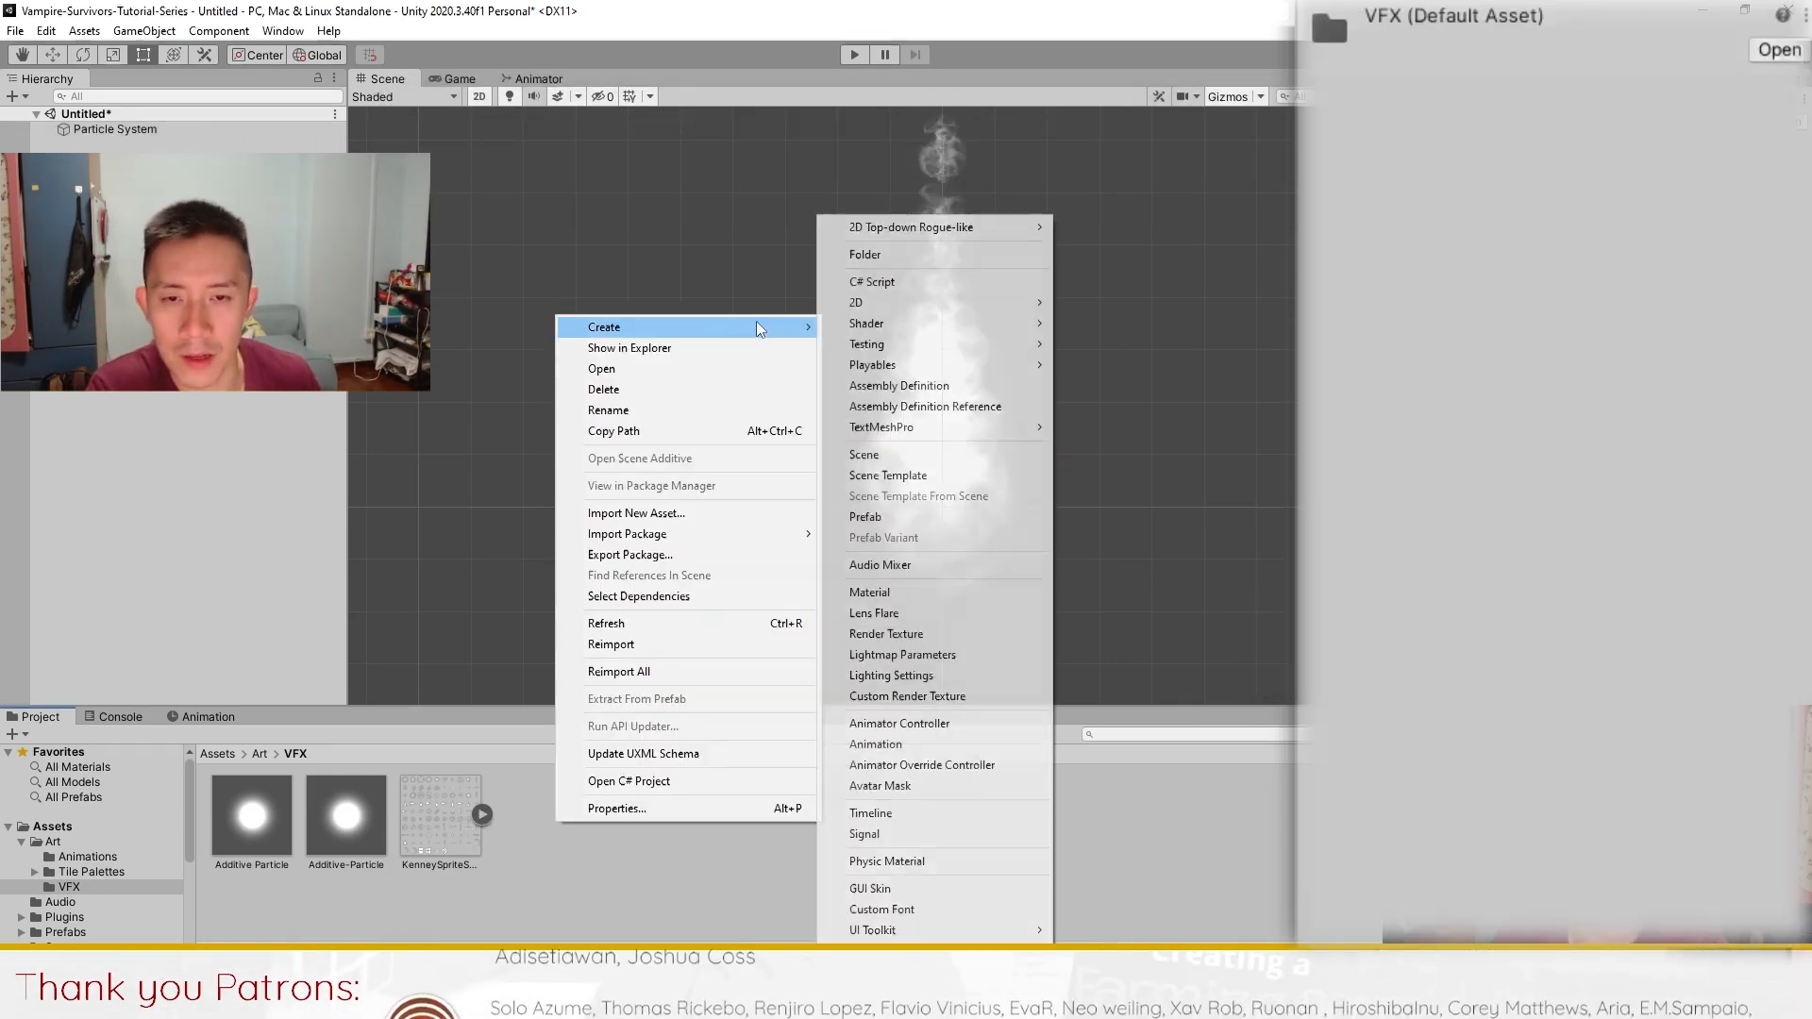
click(906, 593)
- Give the new material the Particles/Standard Unlit shader, with both Rendering Mode and Color Mode set to Subtractive
click(1510, 50)
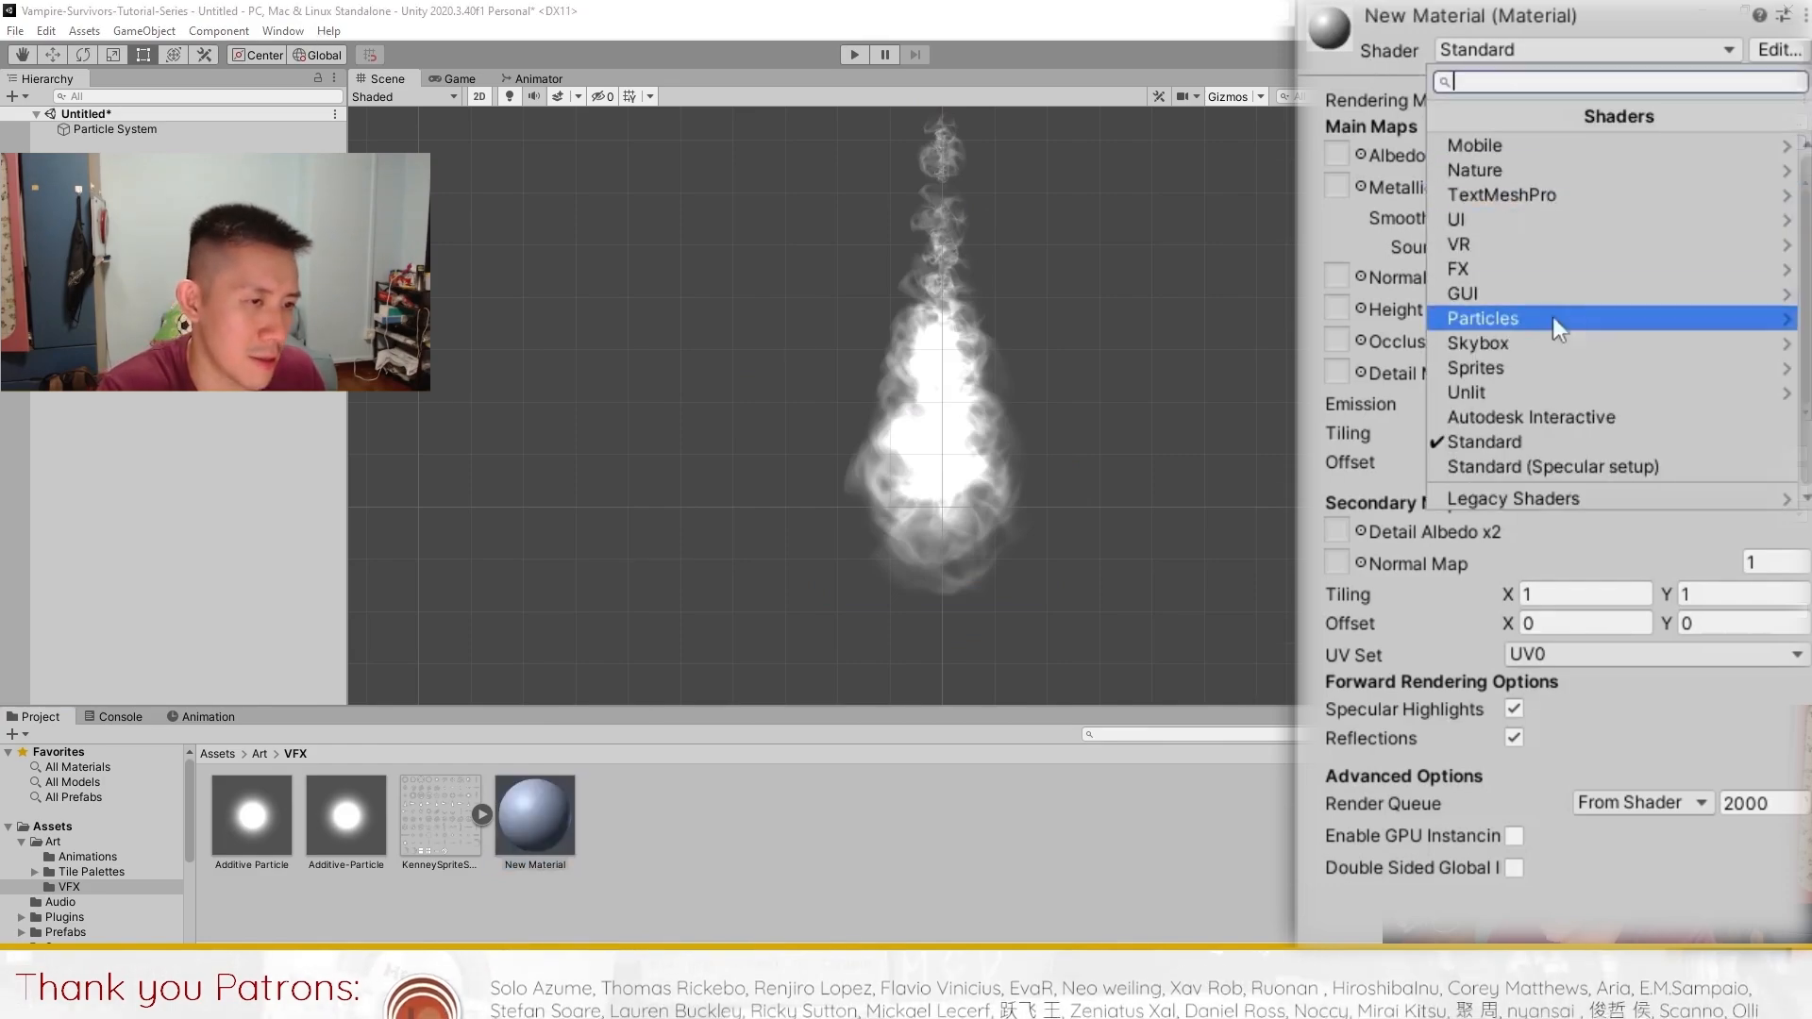
click(1547, 316)
click(1520, 172)
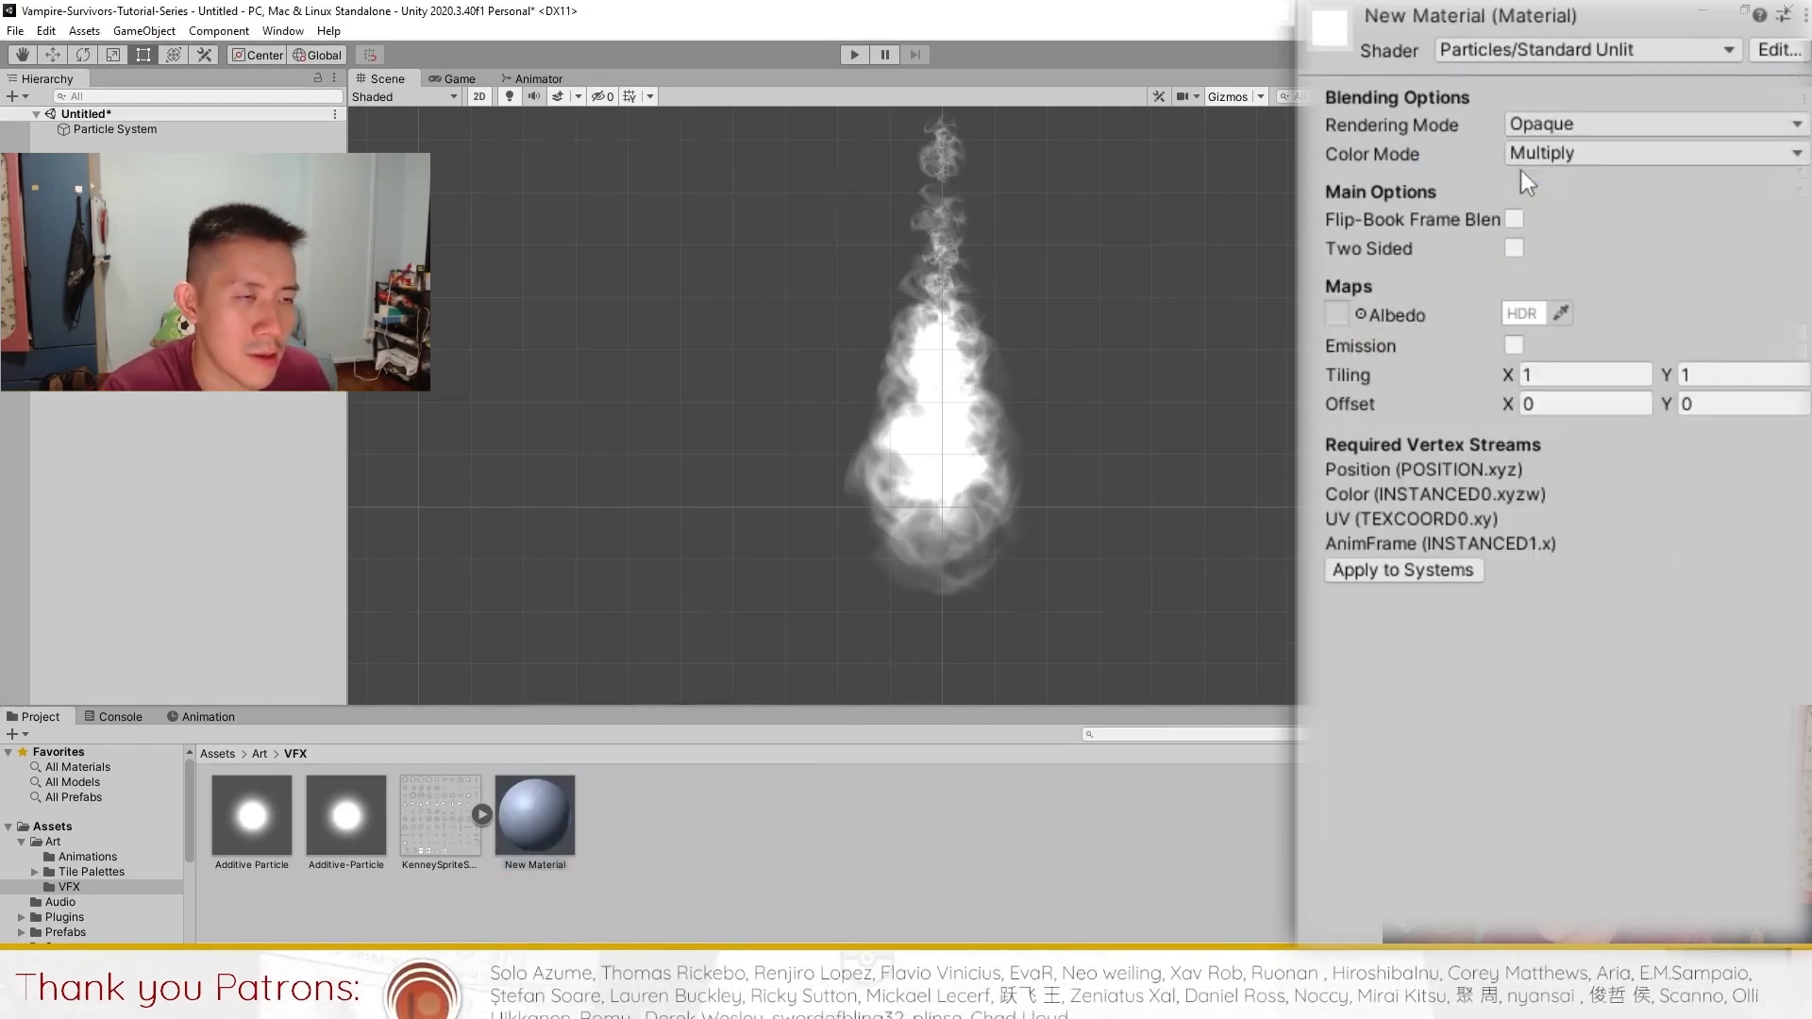
click(1566, 124)
click(1581, 323)
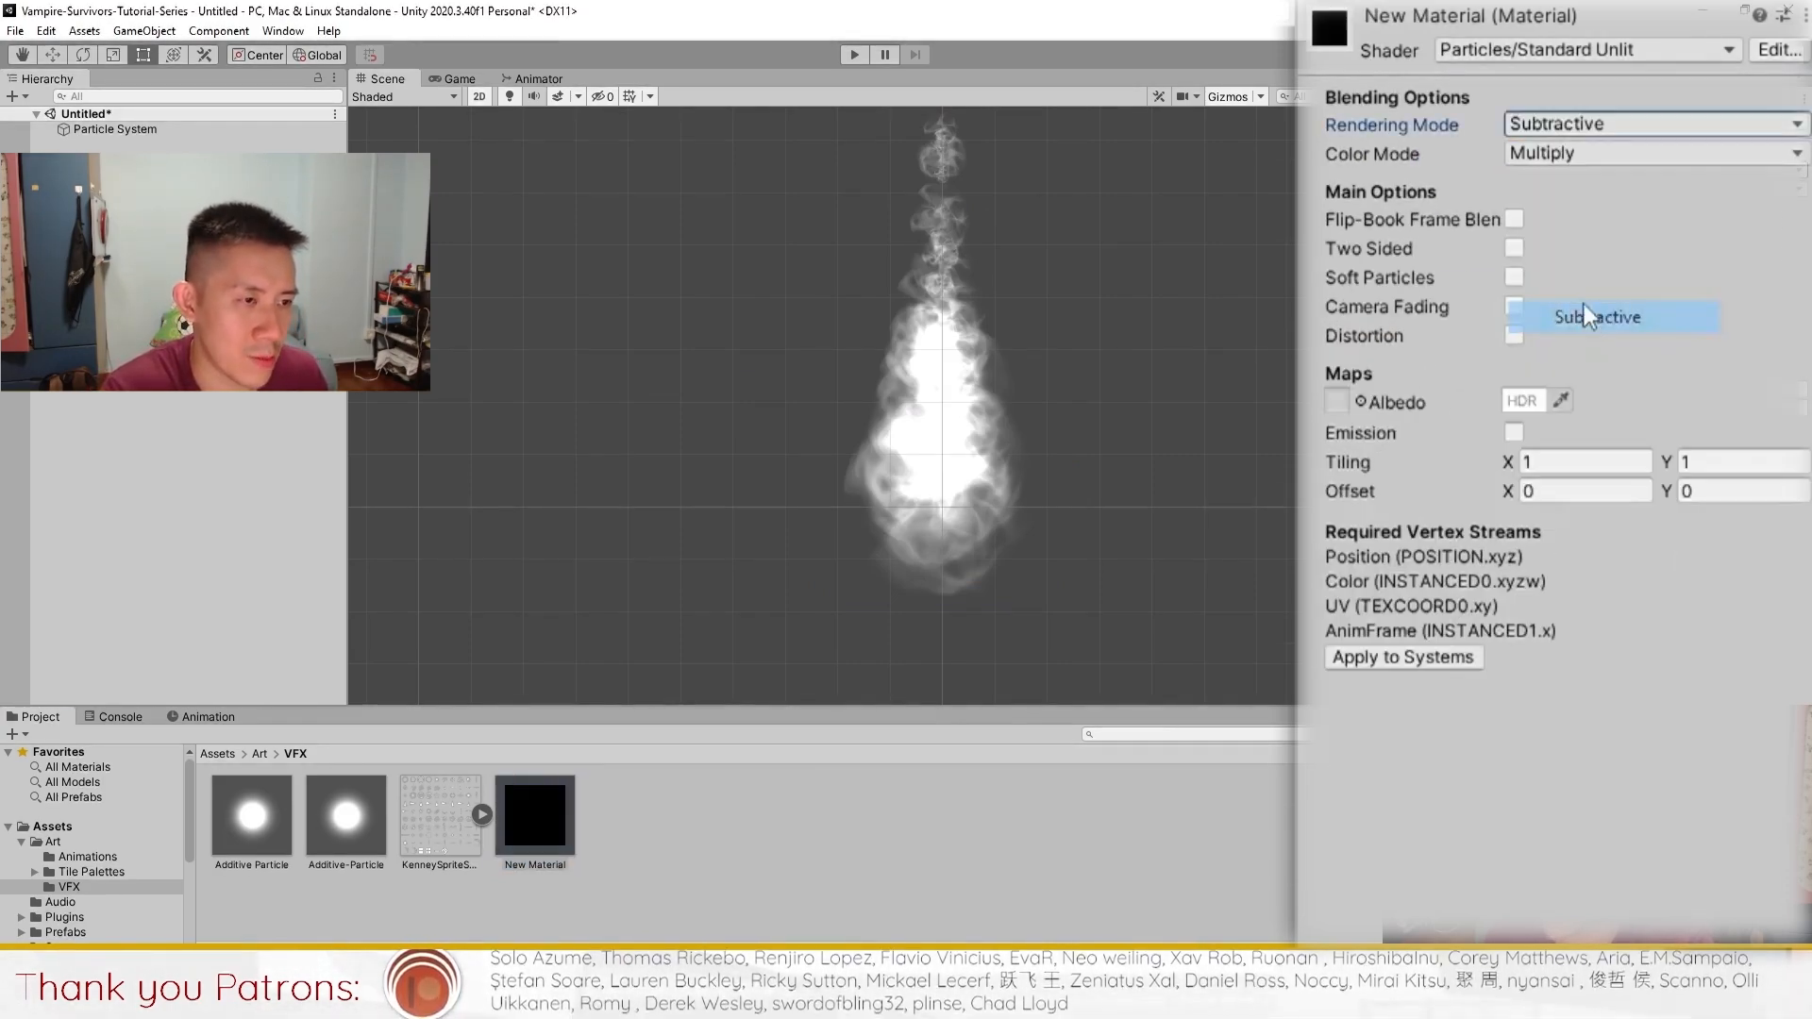
click(1573, 152)
click(1577, 261)
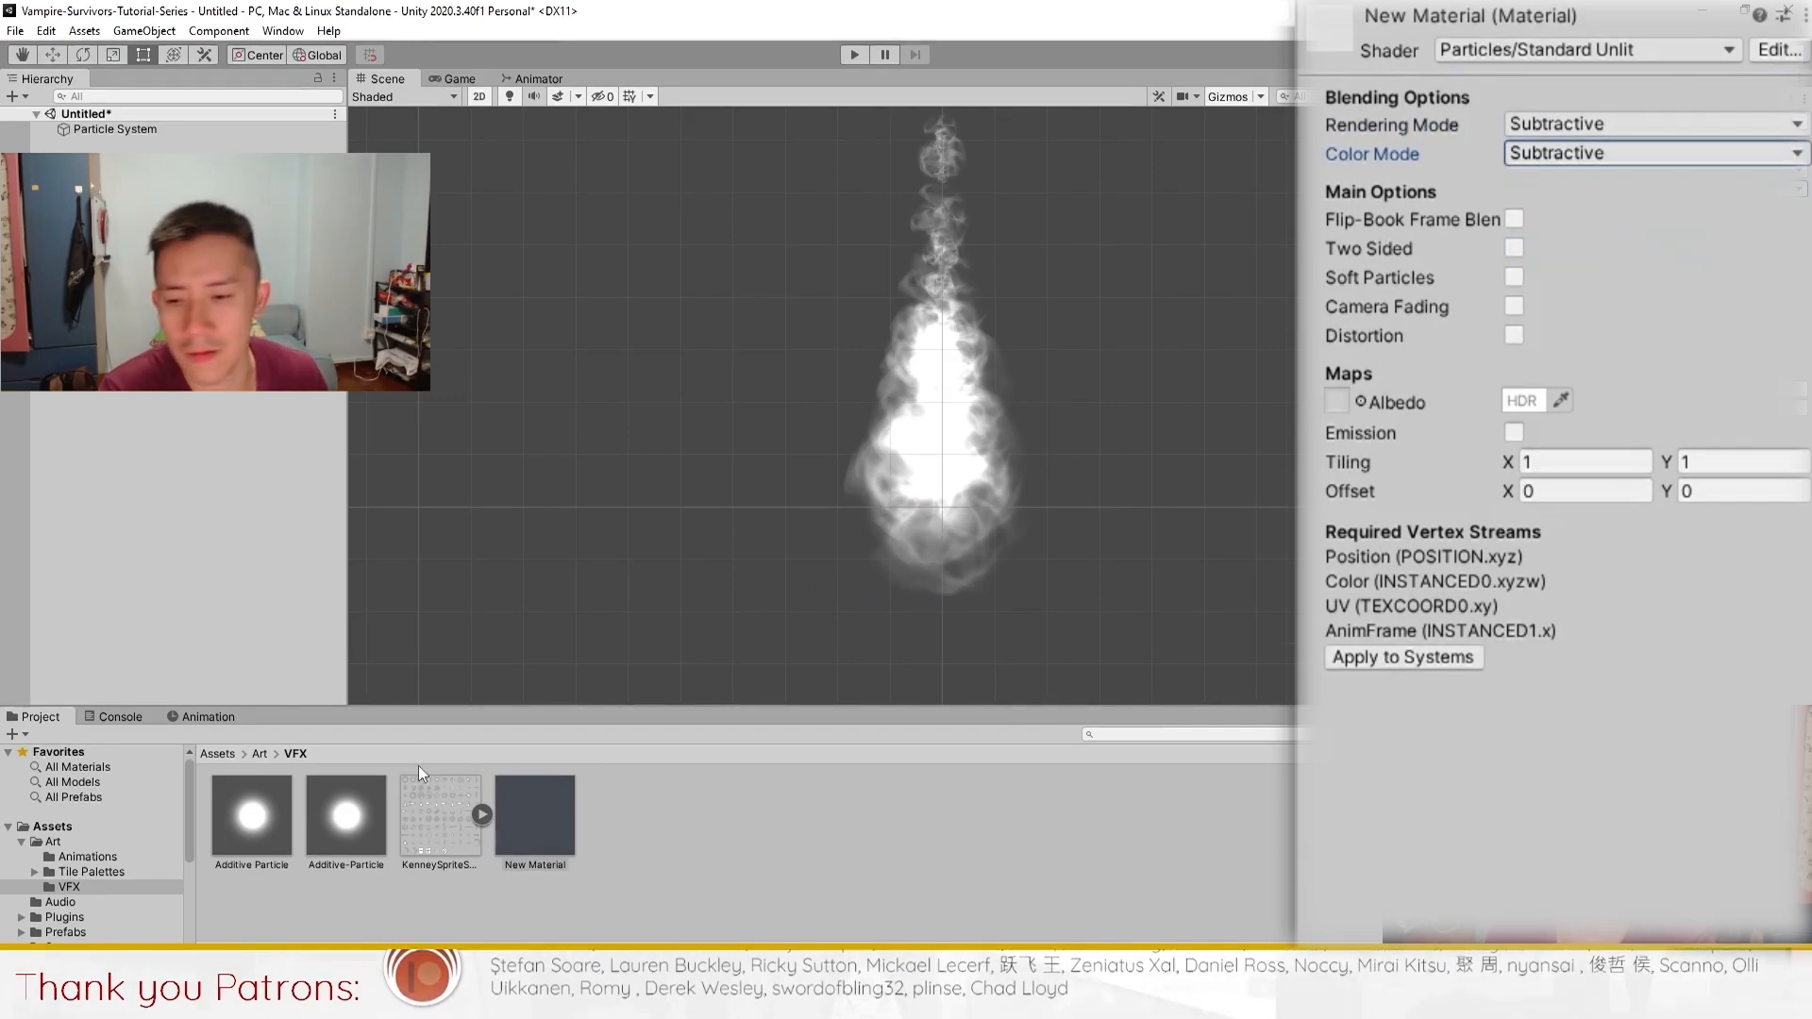
- Rename the new material as Subtractive Material
key(F2)
text(Suy)
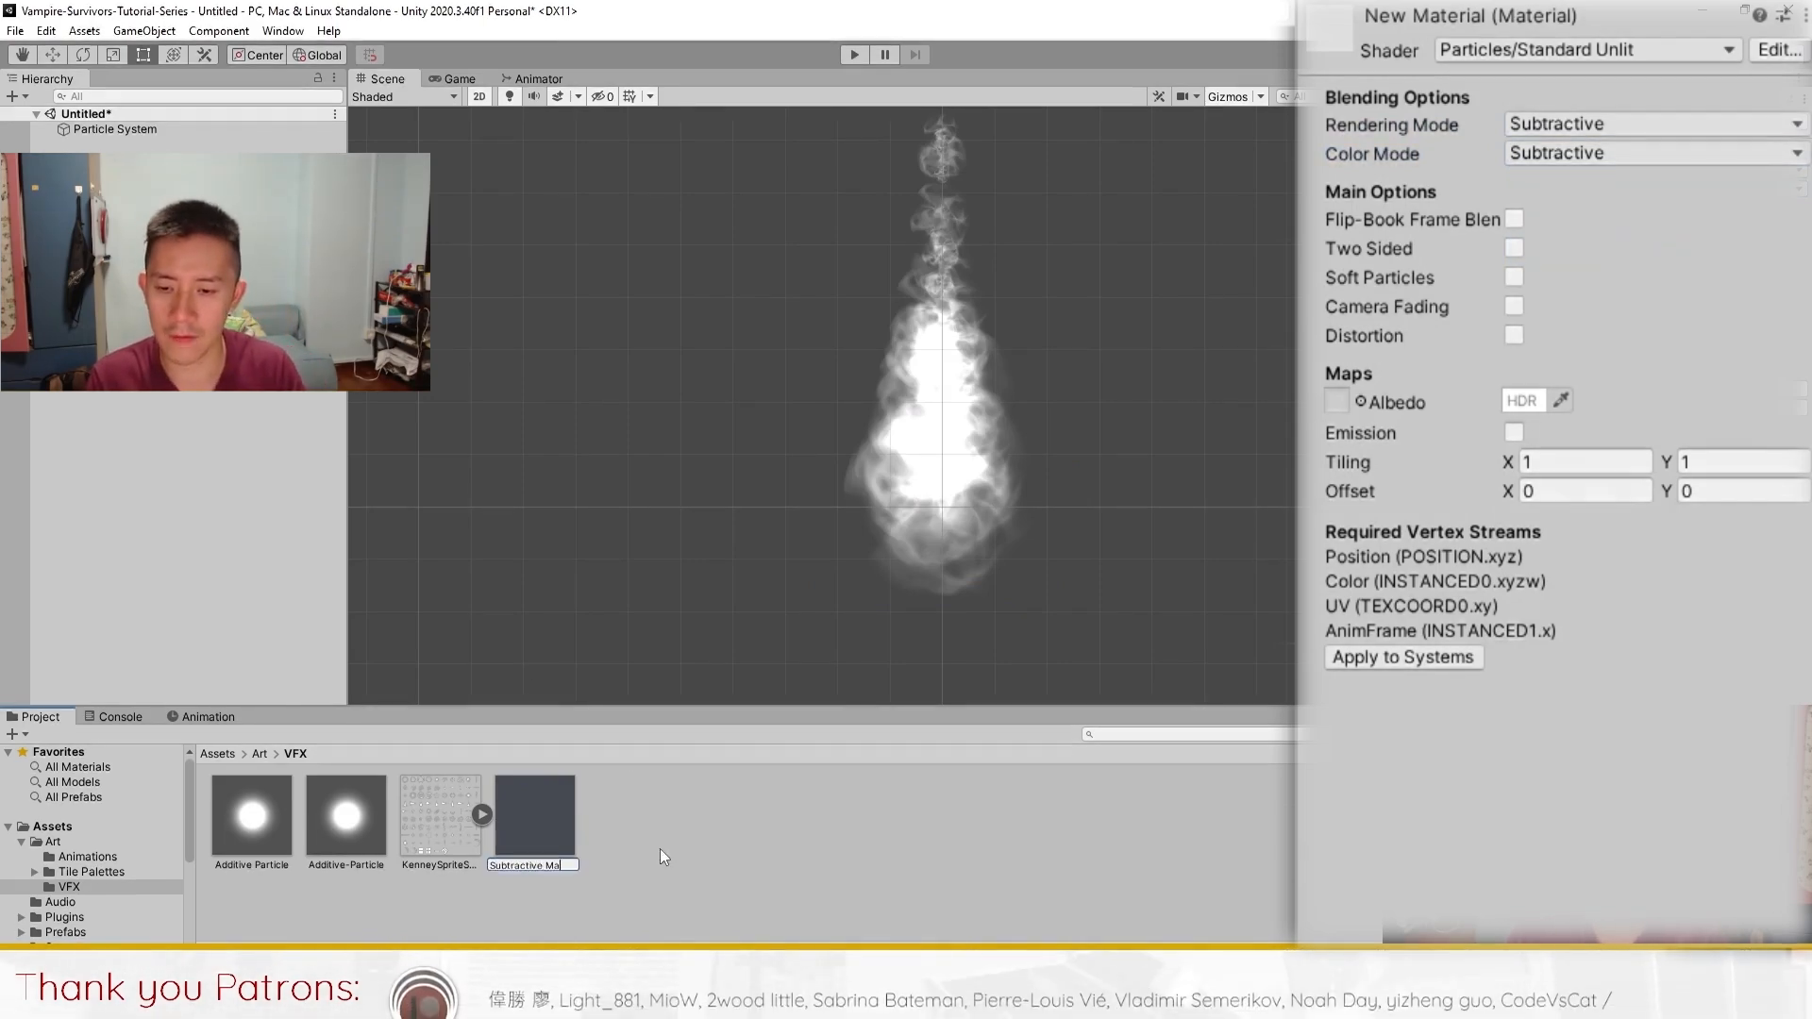
text(tive Material)
key(Return)
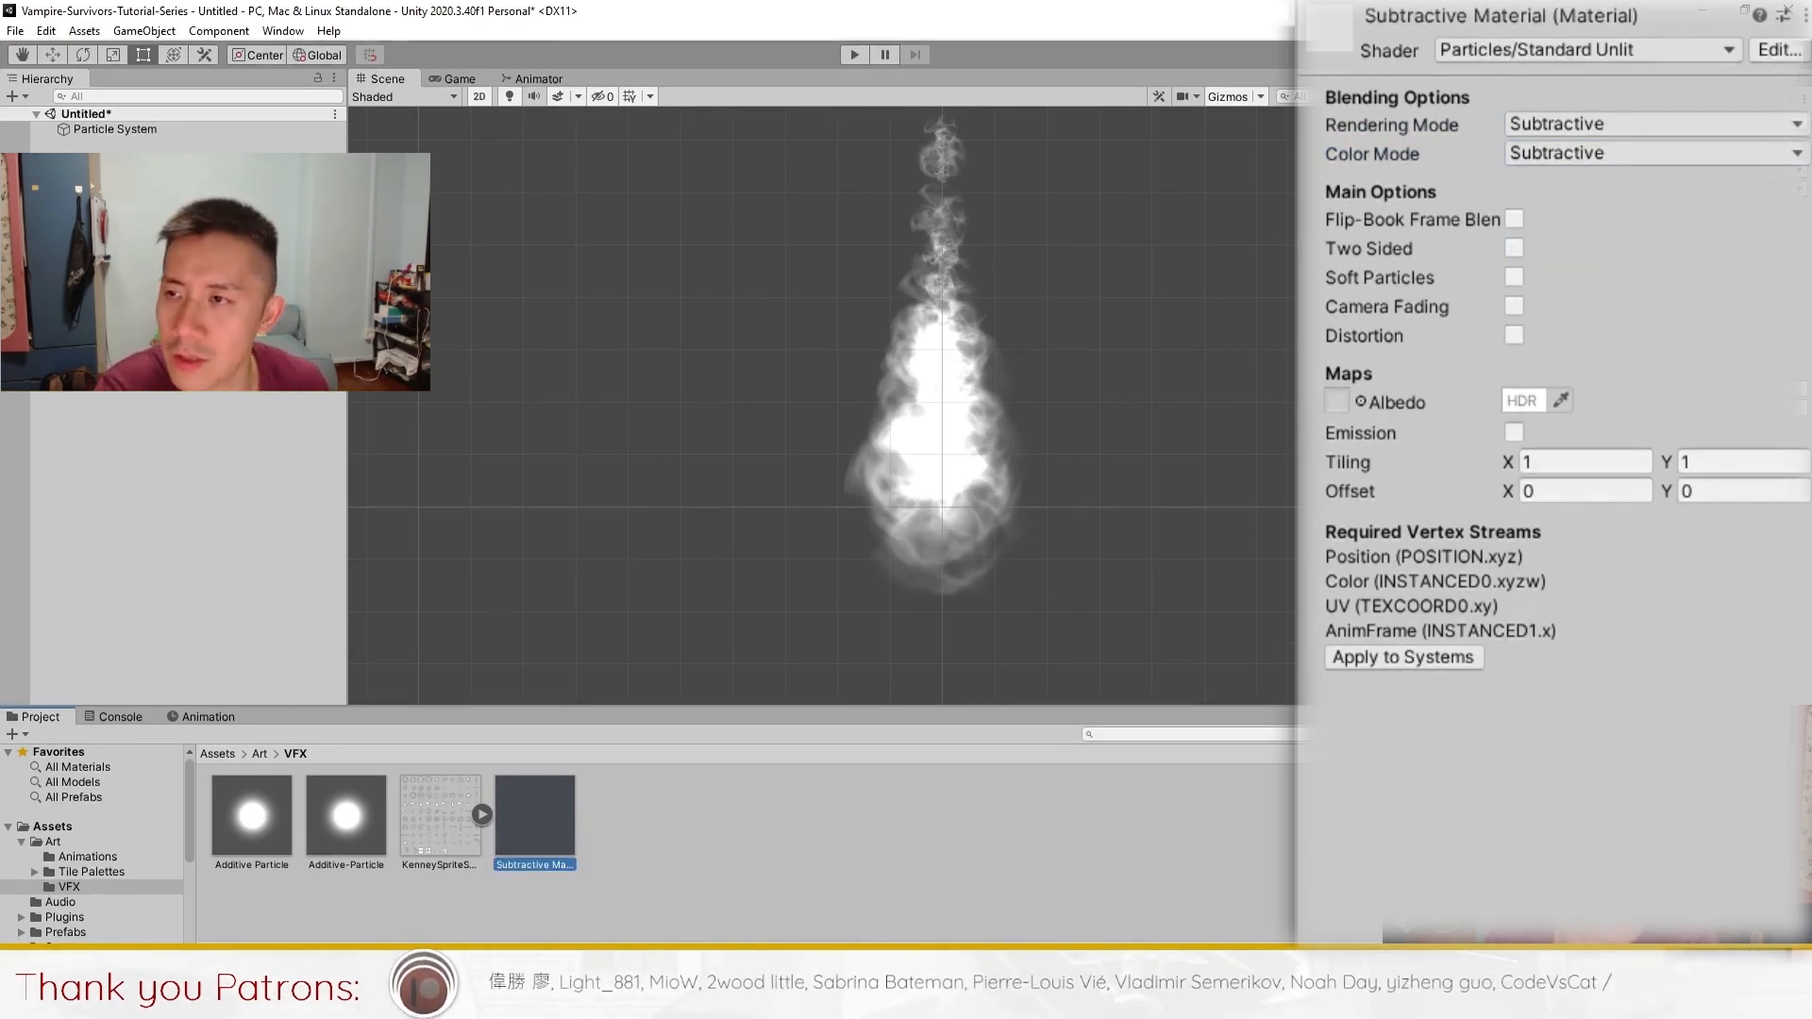
- Assign Subtractive Material as the material in the Particle System's Renderer module
click(132, 134)
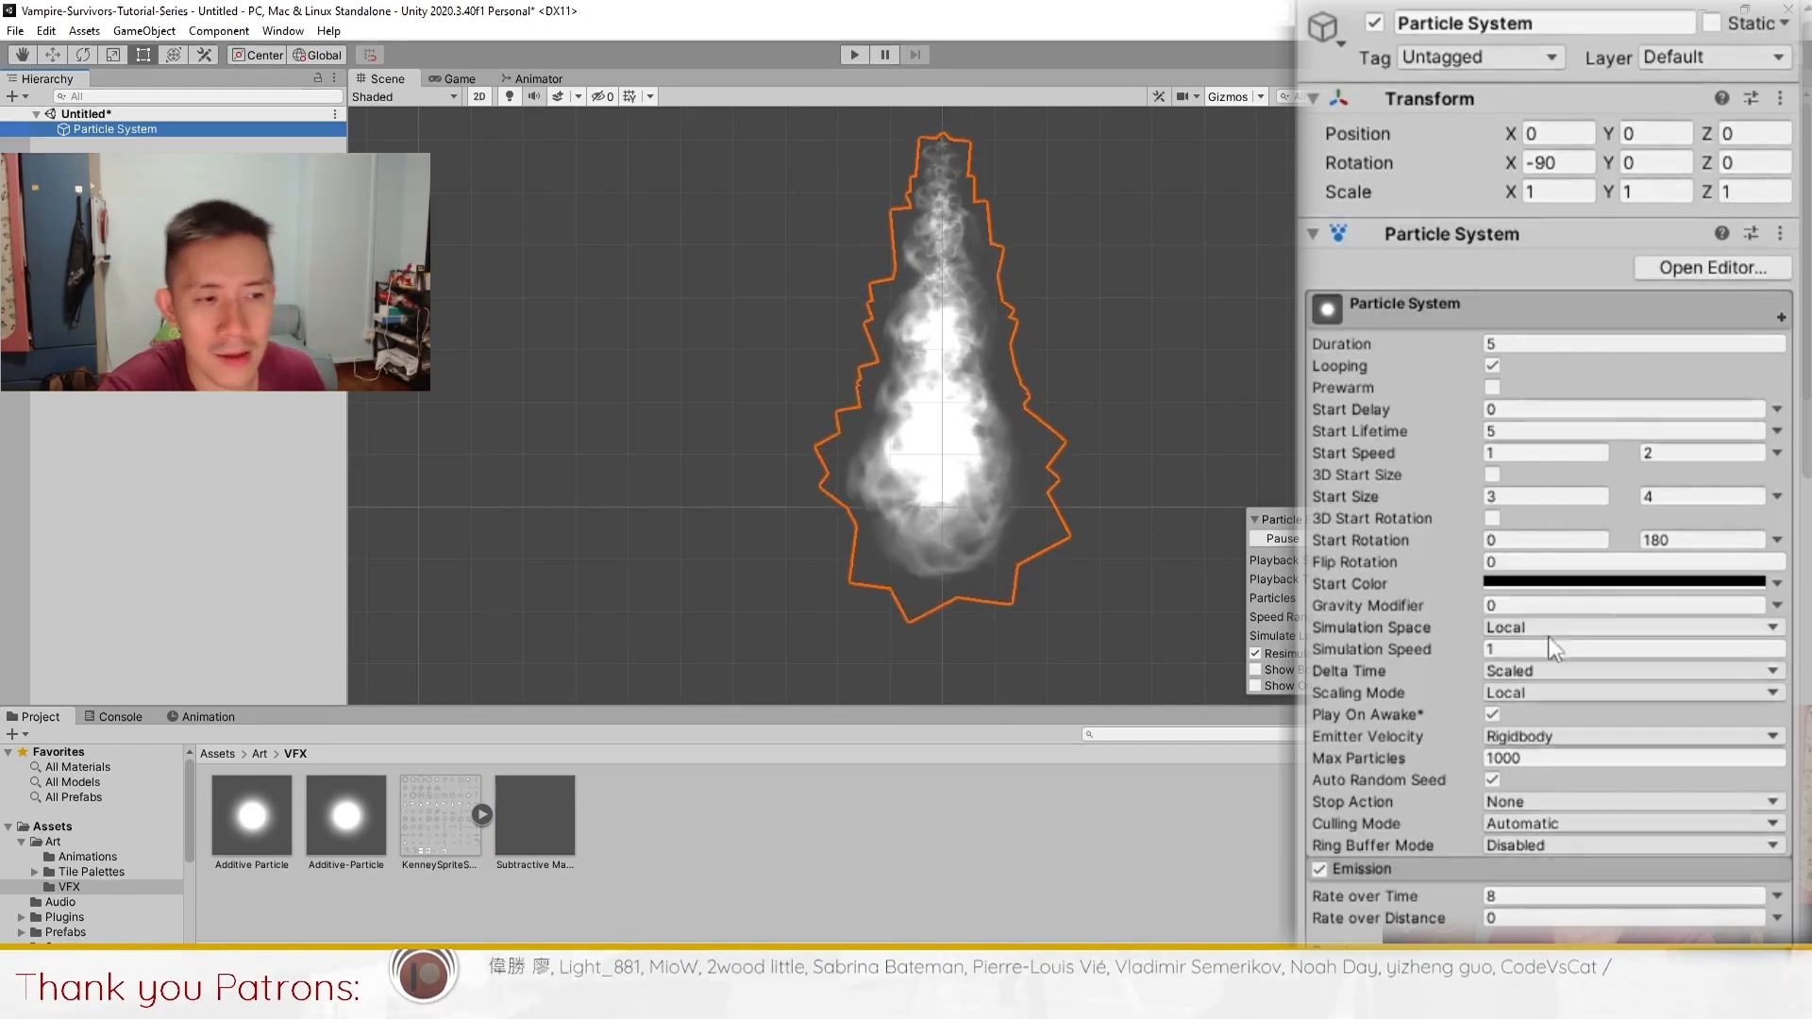
scroll(1561, 762, down, 10)
drag(534, 816, 1615, 453)
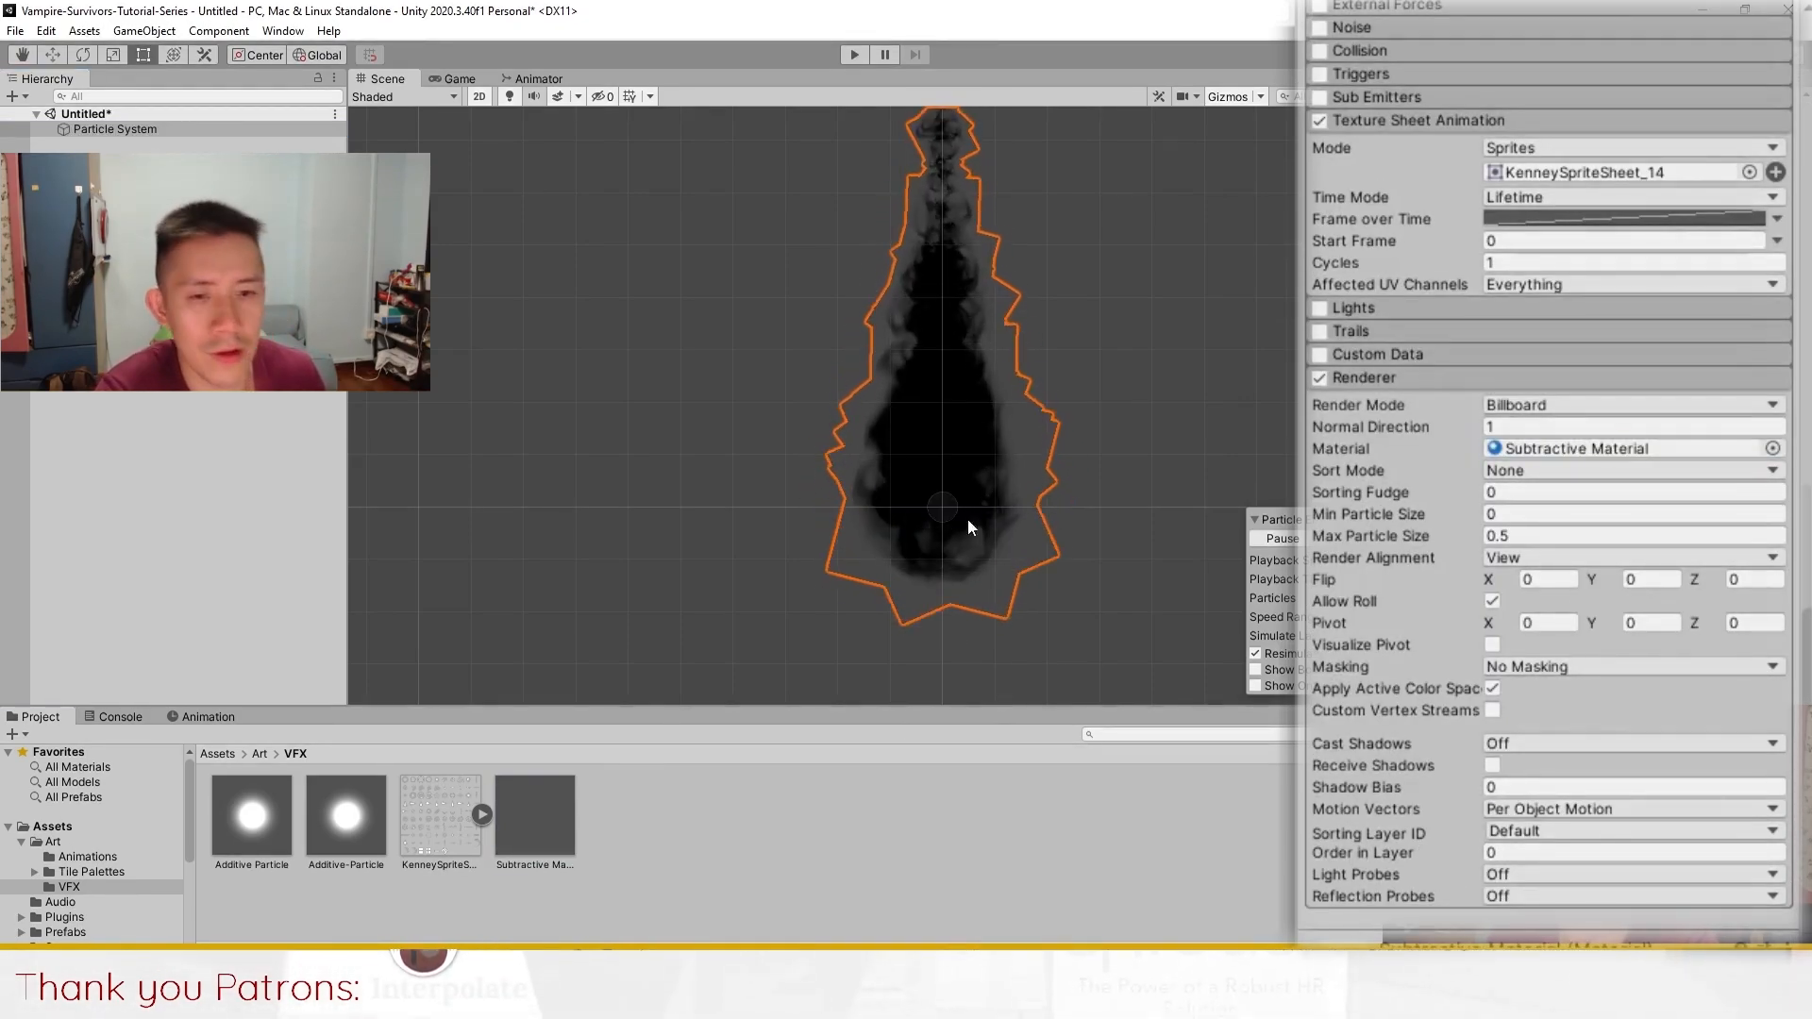
- Search the textures for "Default" and assign the soft round particle texture to Subtractive Material's Albedo map
click(514, 807)
click(1362, 400)
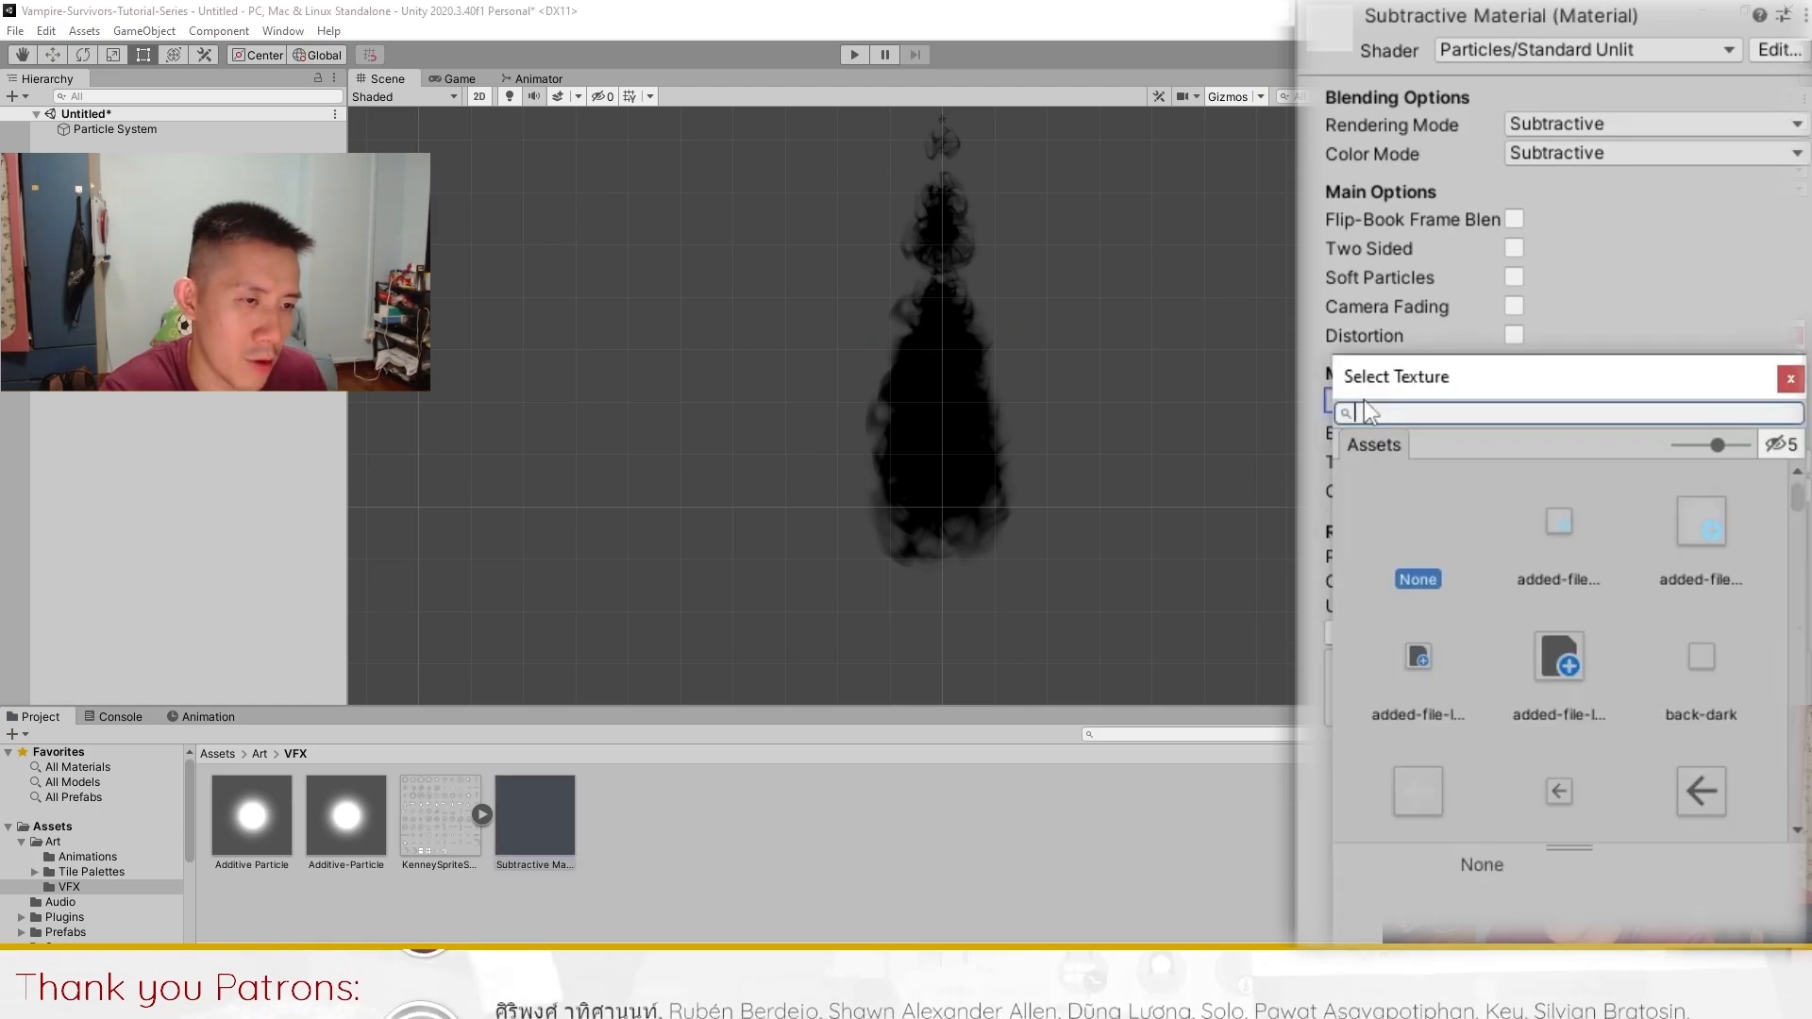
text(Default)
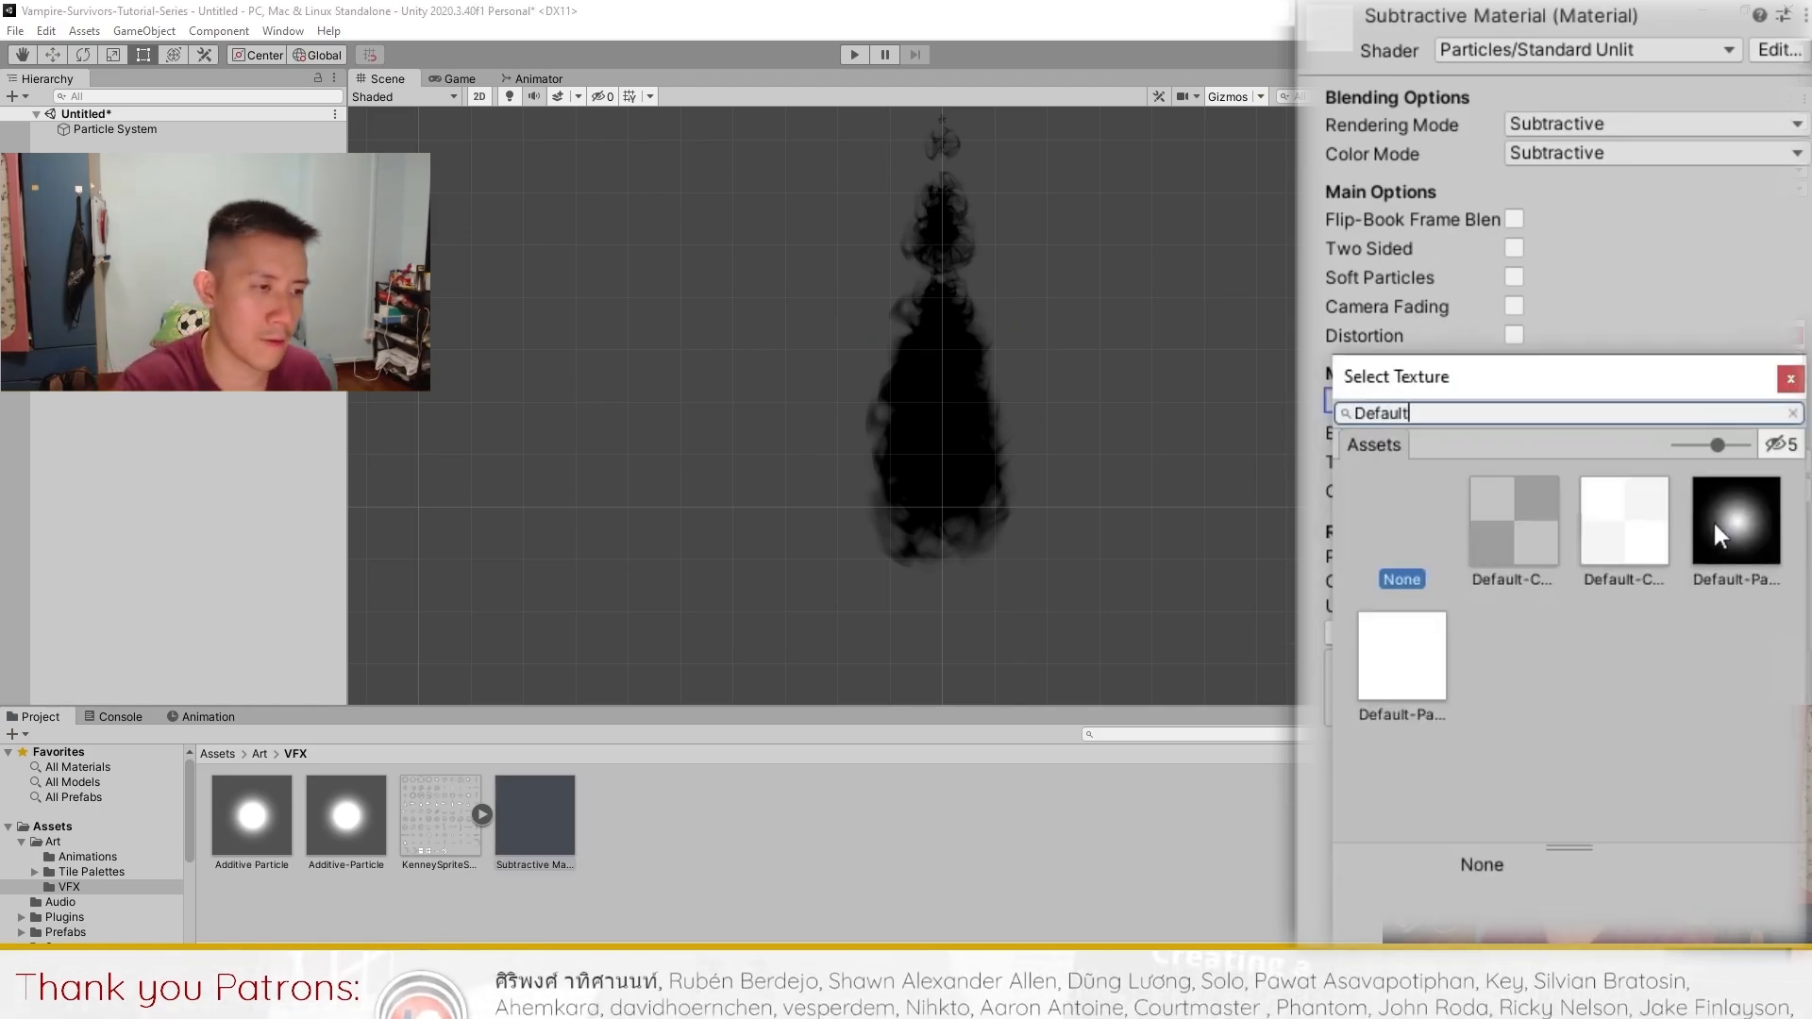
double_click(1715, 518)
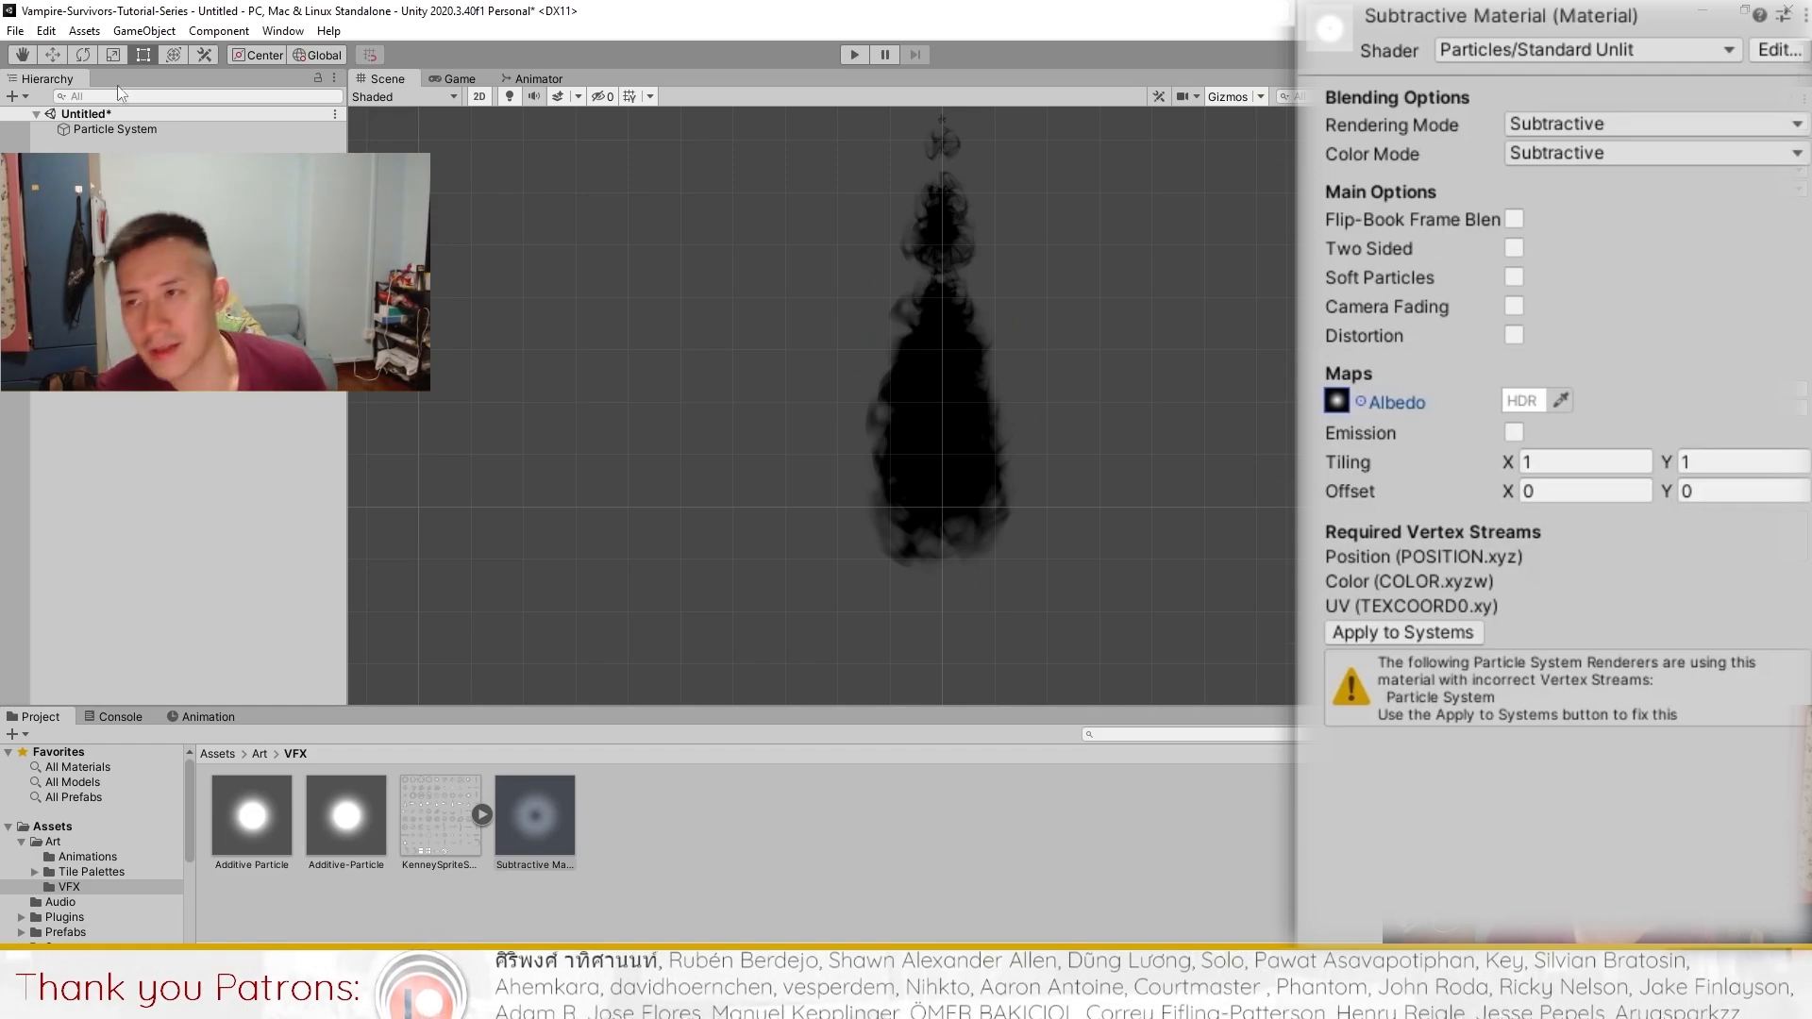
- Restart the Particle System's preview and lower the alpha of its black Start Color until it is mostly transparent
click(117, 129)
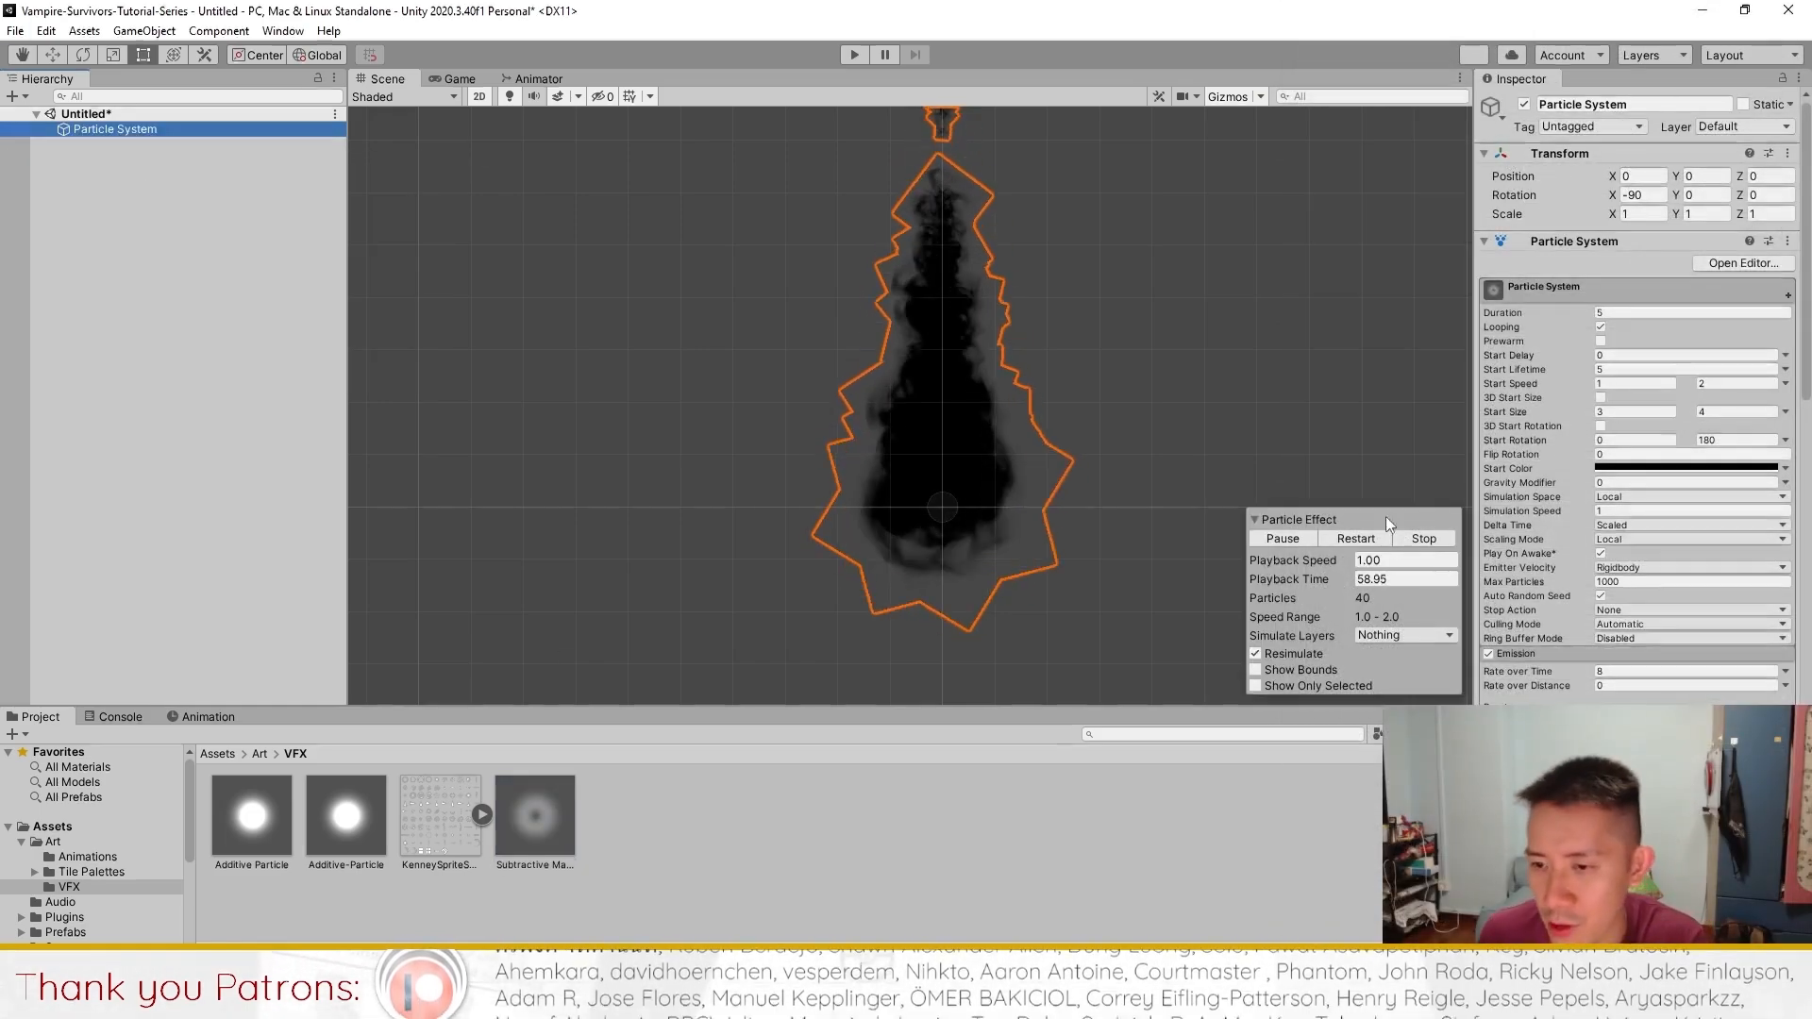
click(1370, 539)
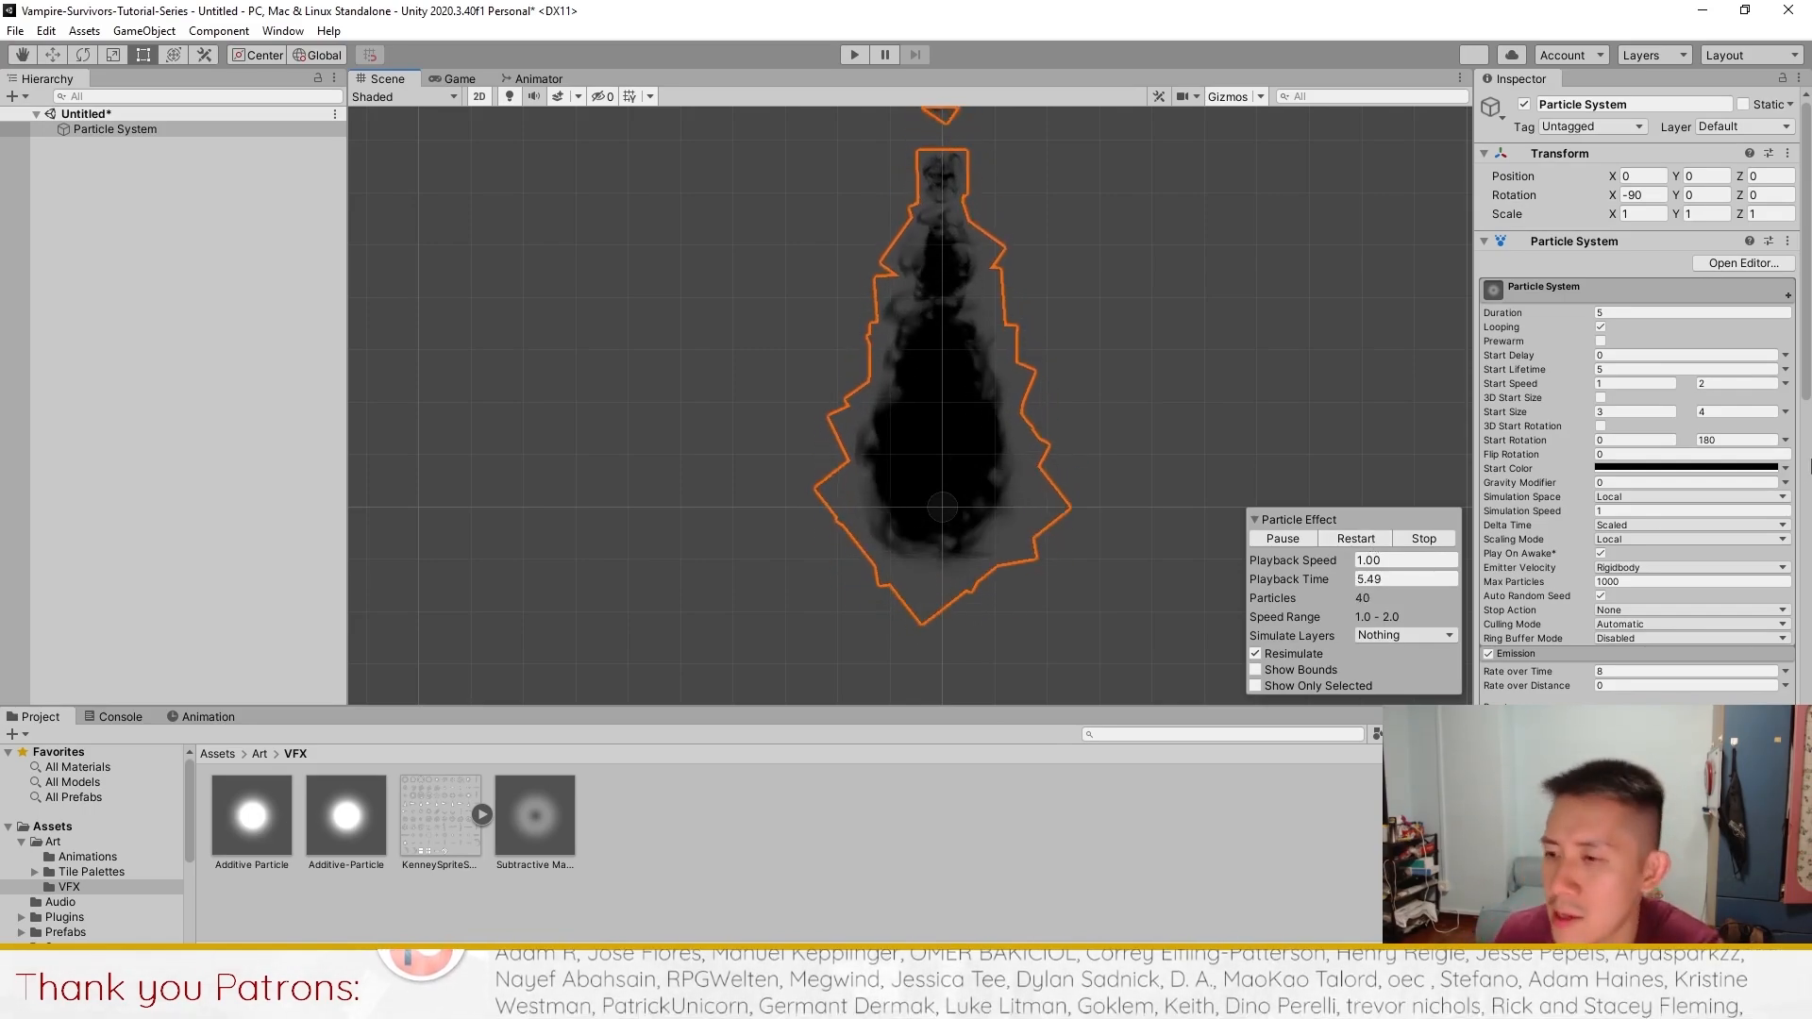
click(1684, 468)
drag(1736, 813, 1637, 814)
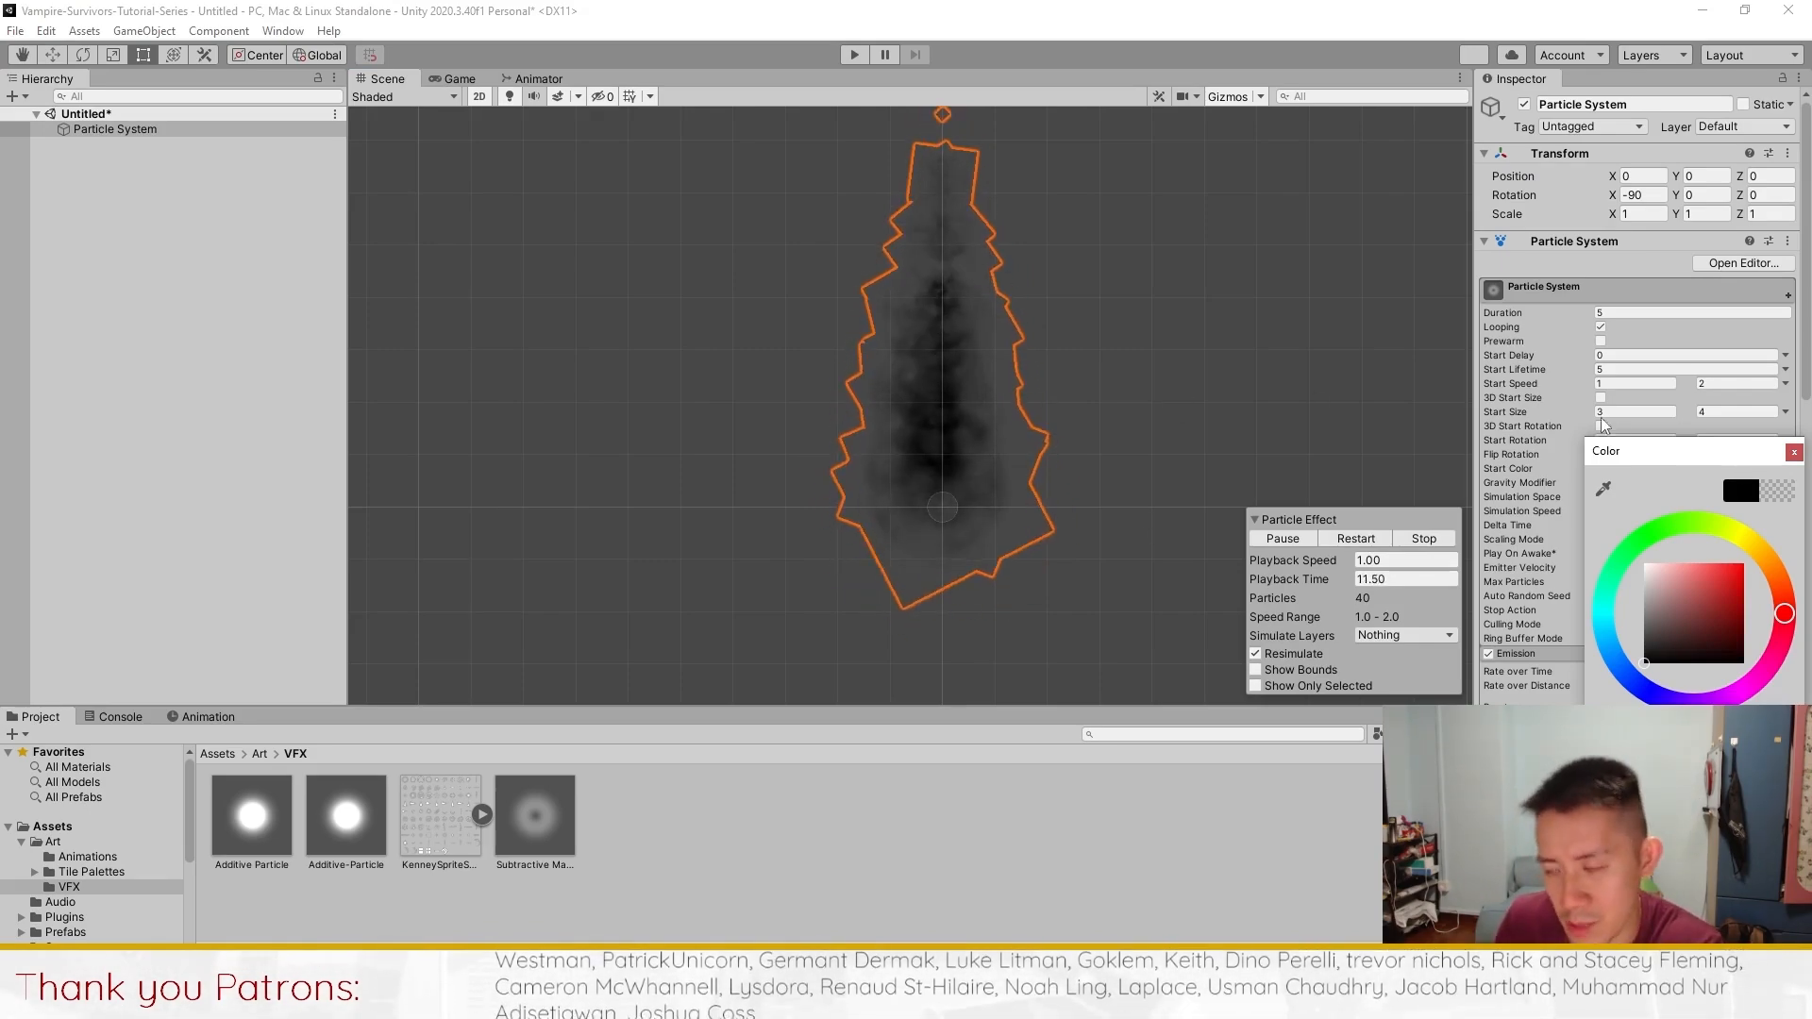
click(1791, 452)
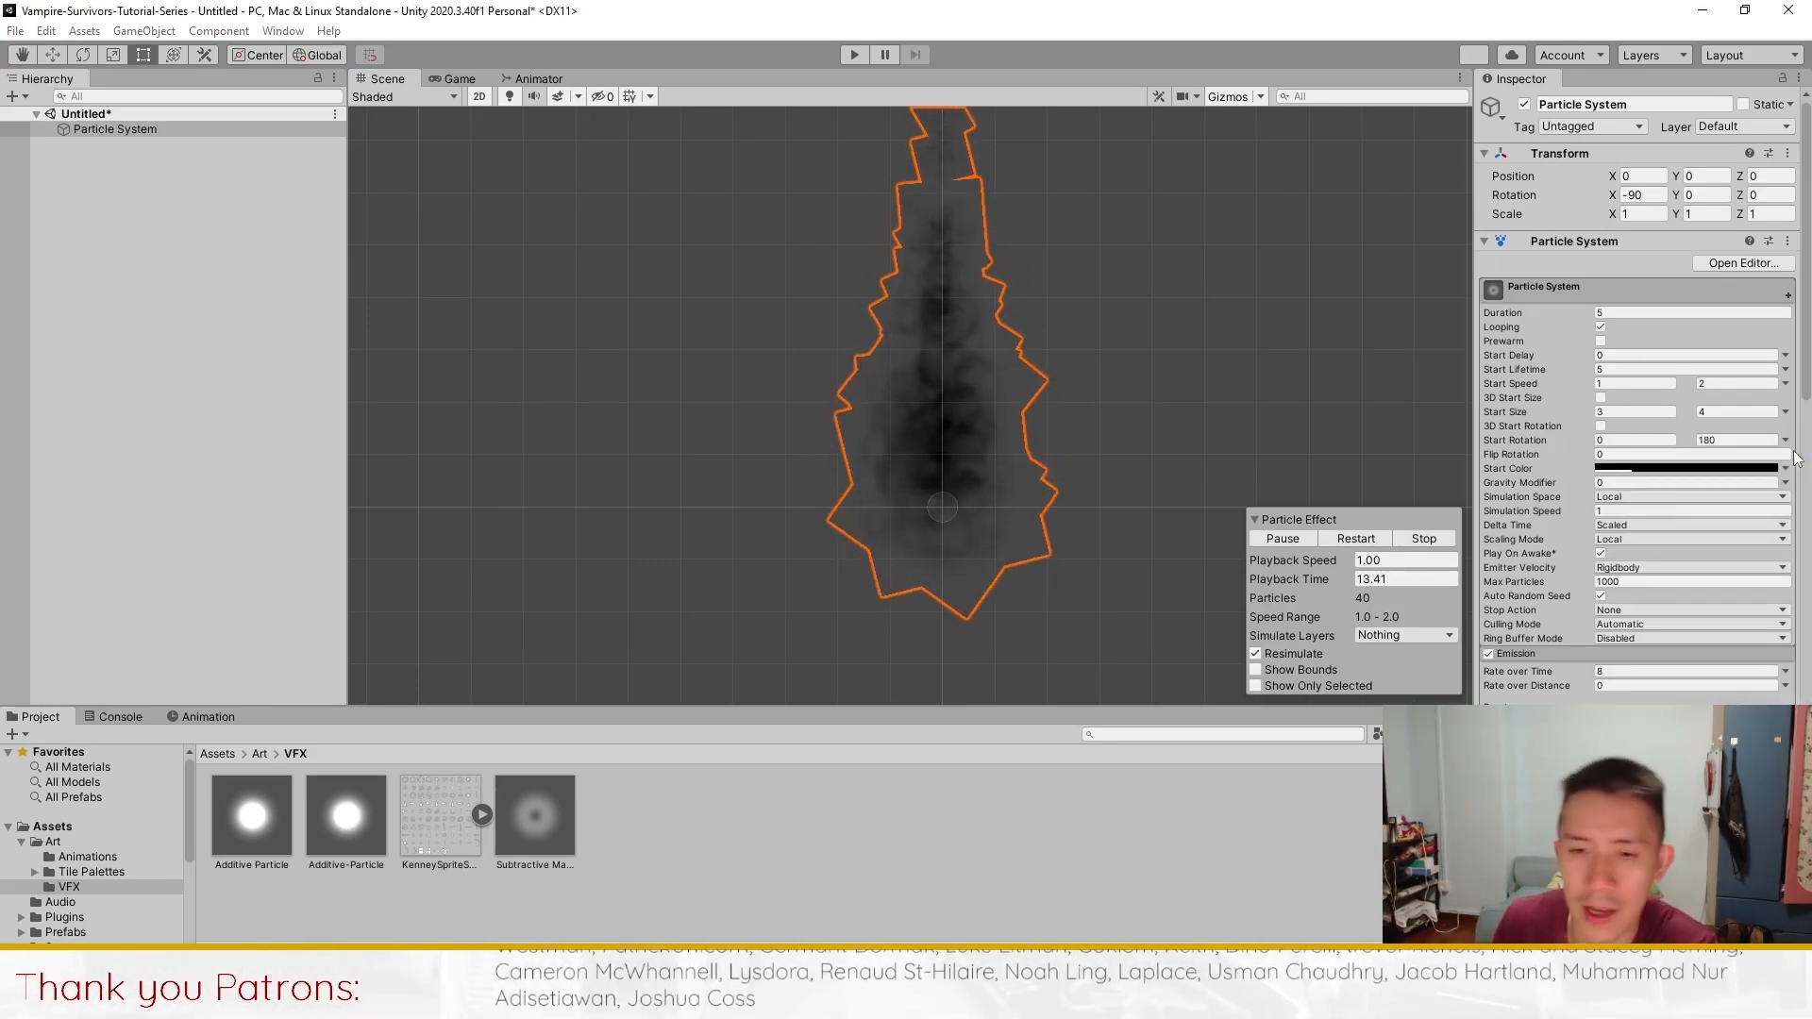